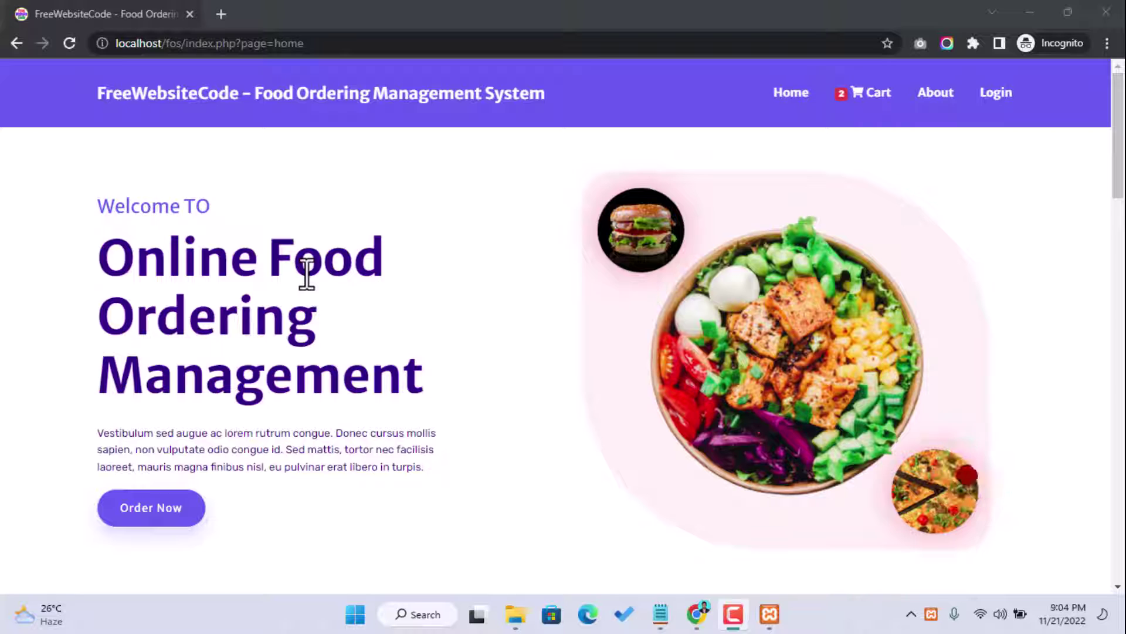
# Step: Scroll to the food cards: Slashio $99, Snacks $500, Pizza $250, Avocado & Egg Toast $200
pyautogui.scroll(-8, 307, 272)
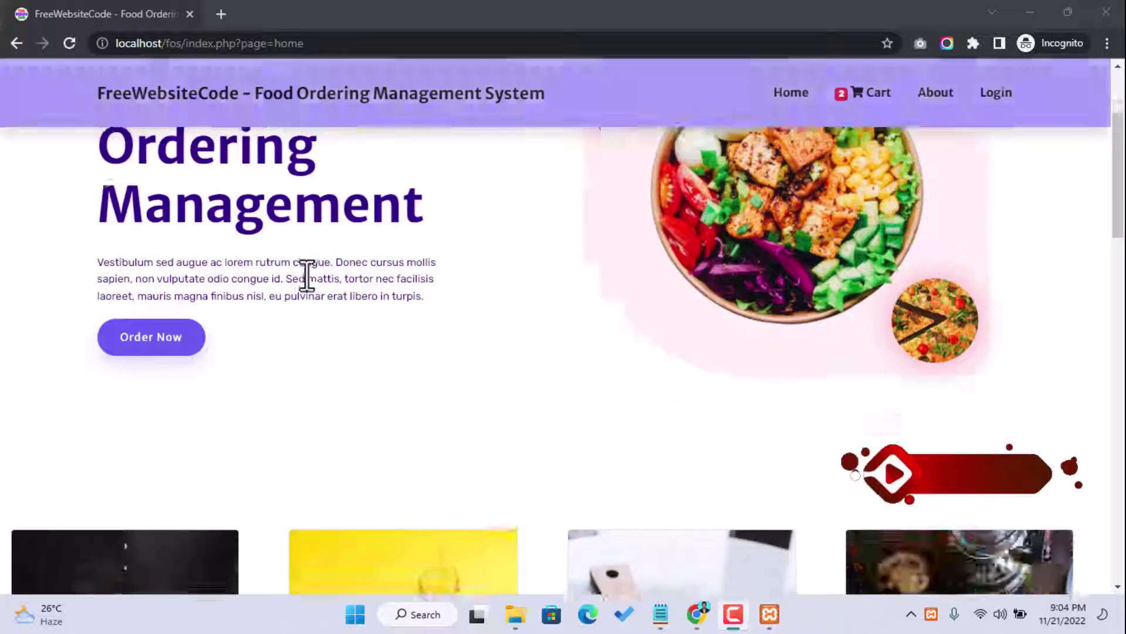
pyautogui.scroll(8, 278, 281)
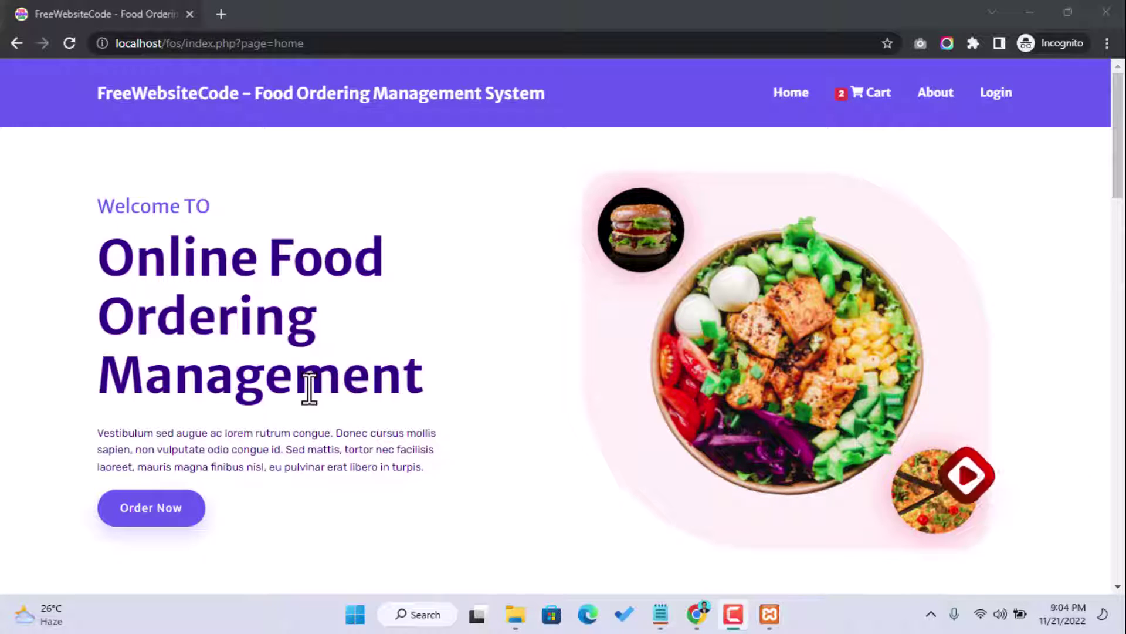
pyautogui.scroll(-8, 306, 390)
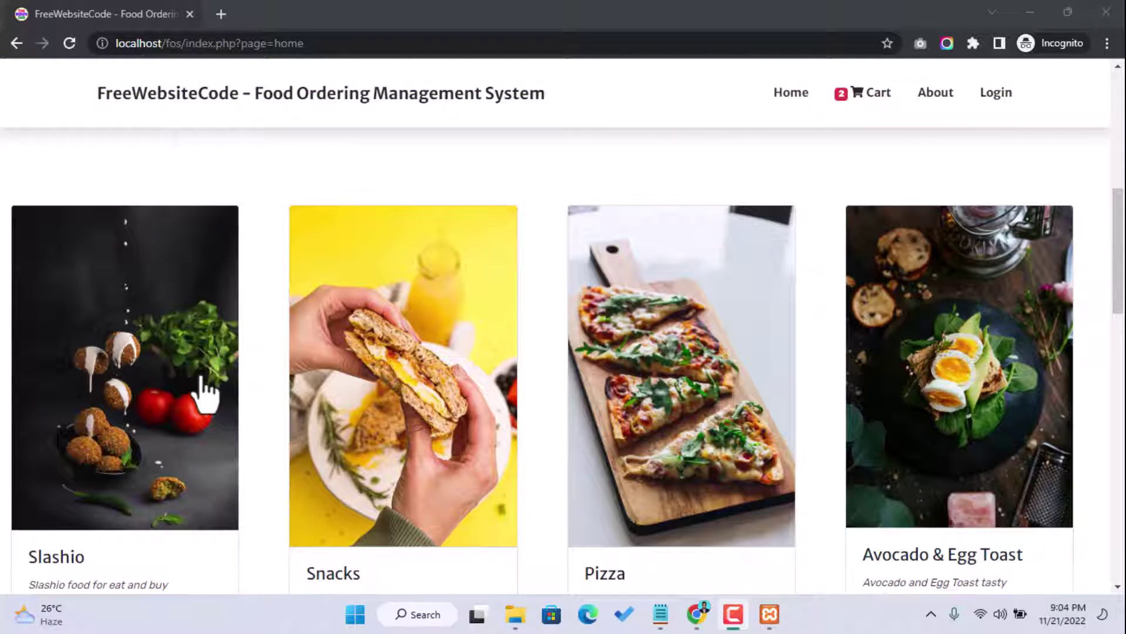
pyautogui.scroll(-3, 202, 387)
pyautogui.scroll(-2, 201, 390)
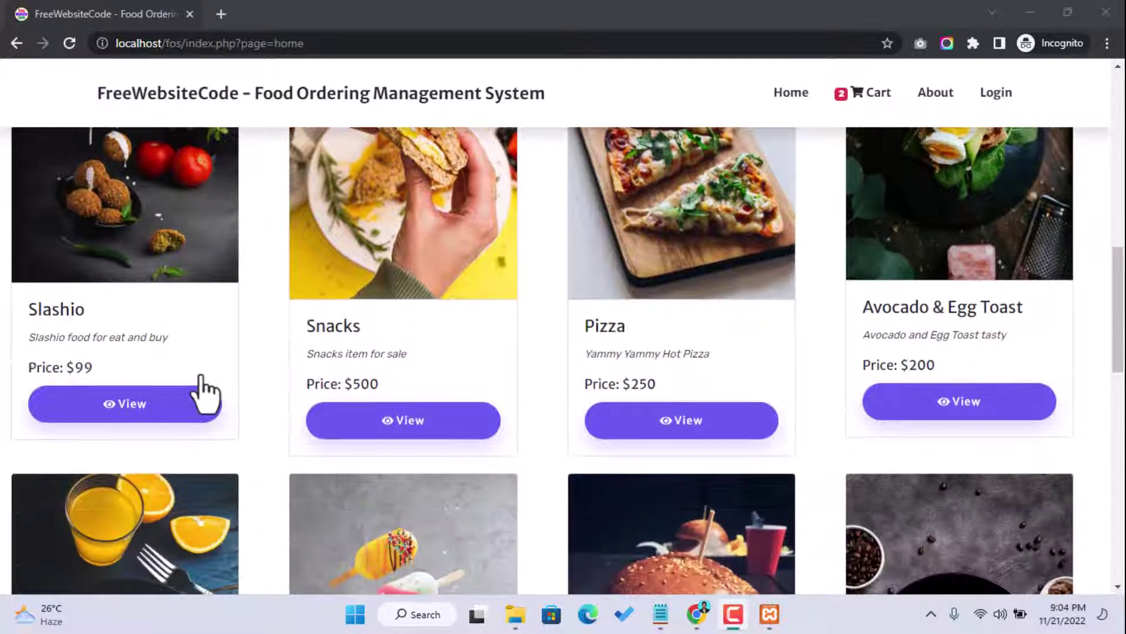
pyautogui.click(166, 411)
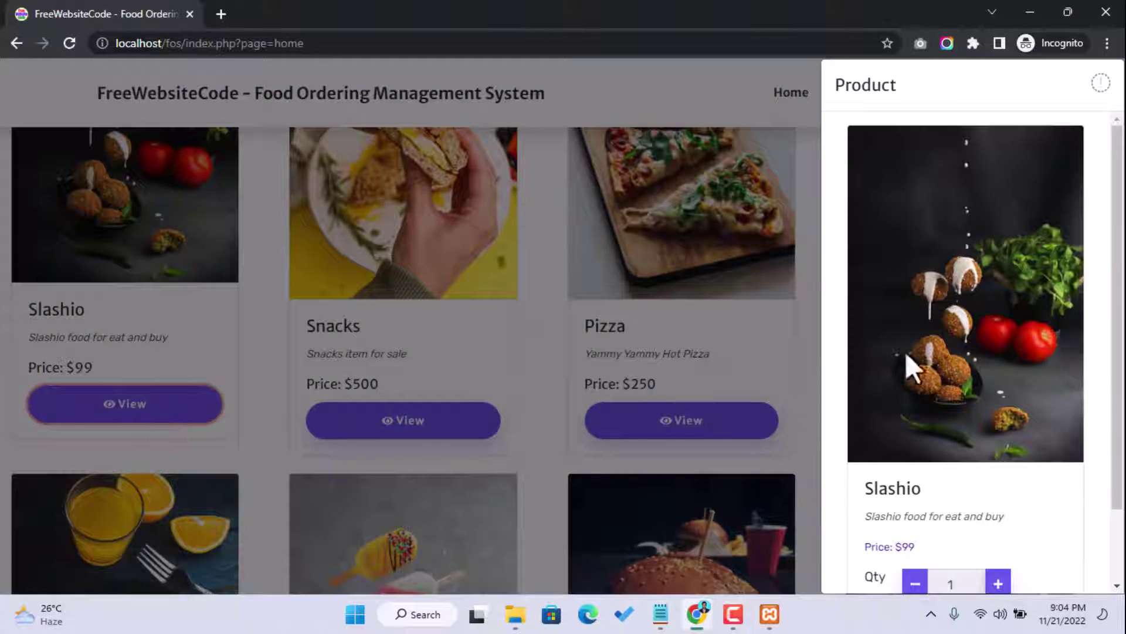
pyautogui.scroll(-2, 955, 352)
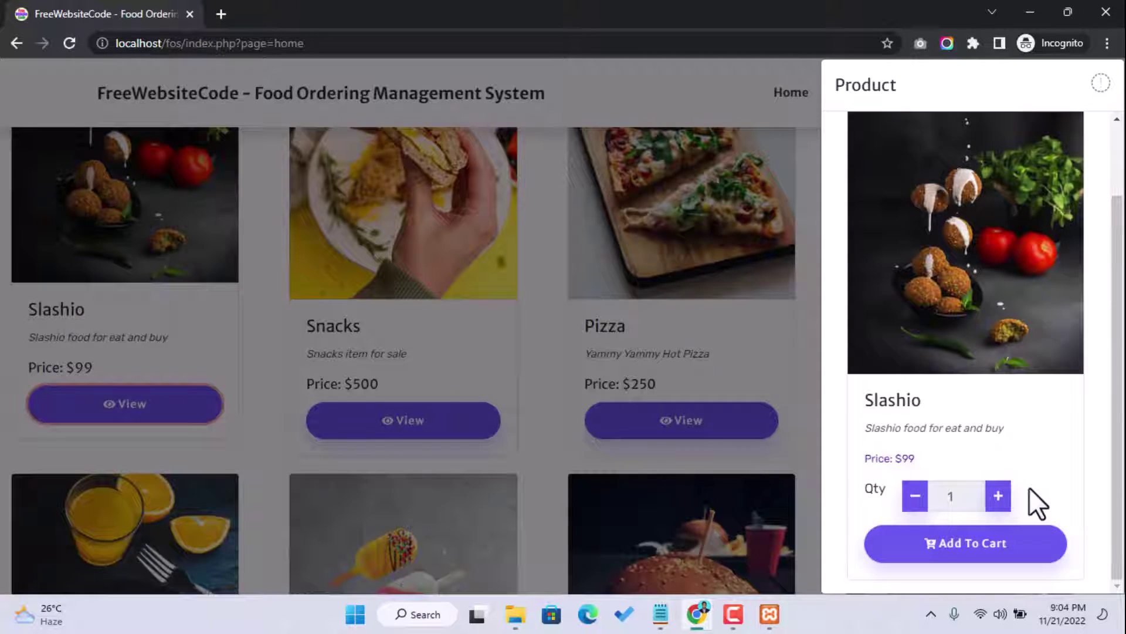
pyautogui.click(1006, 494)
pyautogui.click(1006, 494)
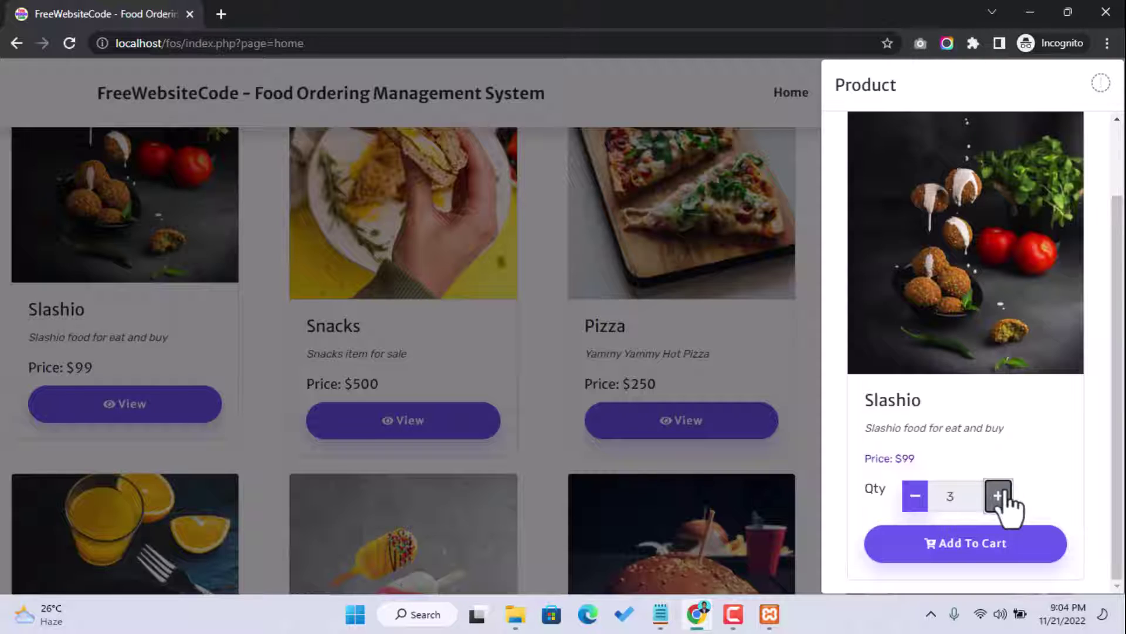
pyautogui.click(923, 499)
pyautogui.click(920, 496)
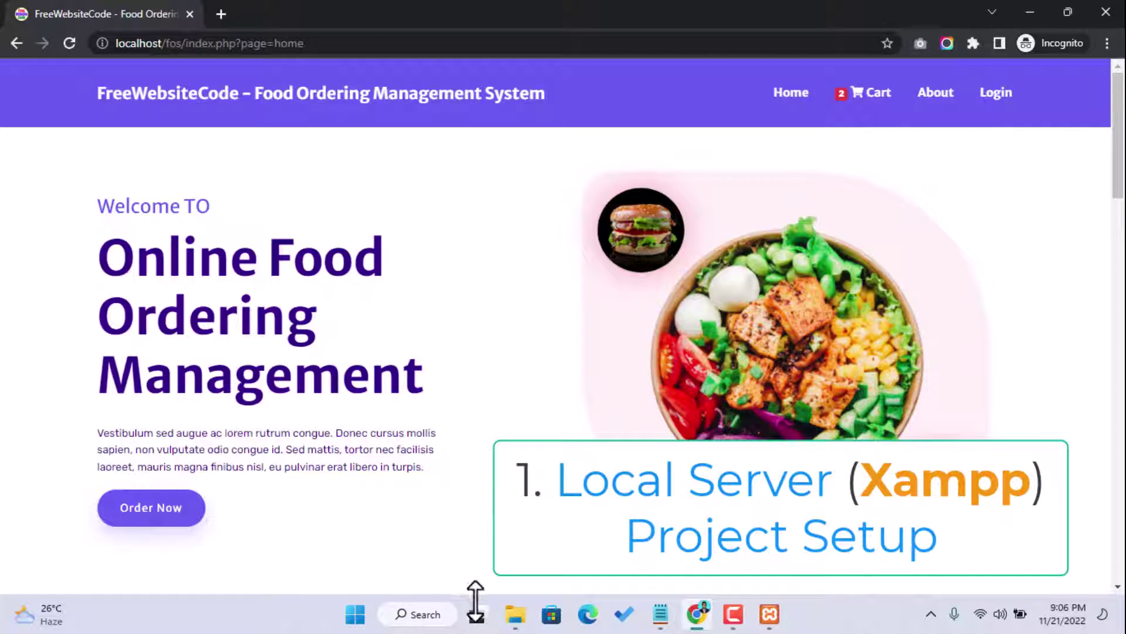
# Step: Look through the foodorder folder's files, then return to Onlinefood showing foodorder and food.sql
pyautogui.click(515, 614)
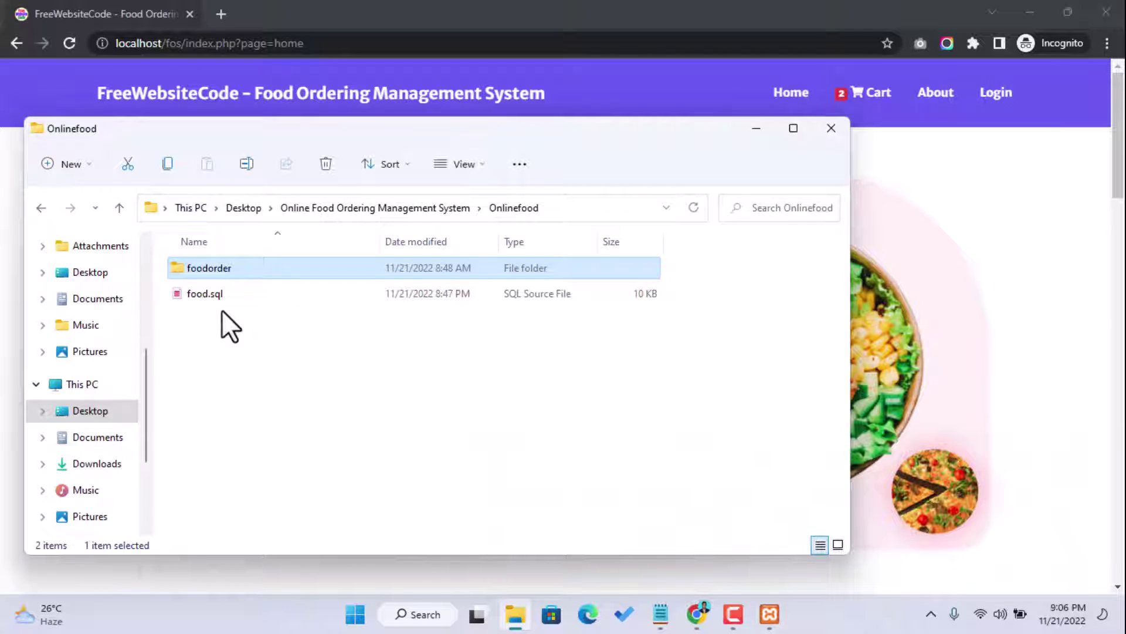
pyautogui.doubleClick(234, 267)
pyautogui.scroll(-2, 311, 341)
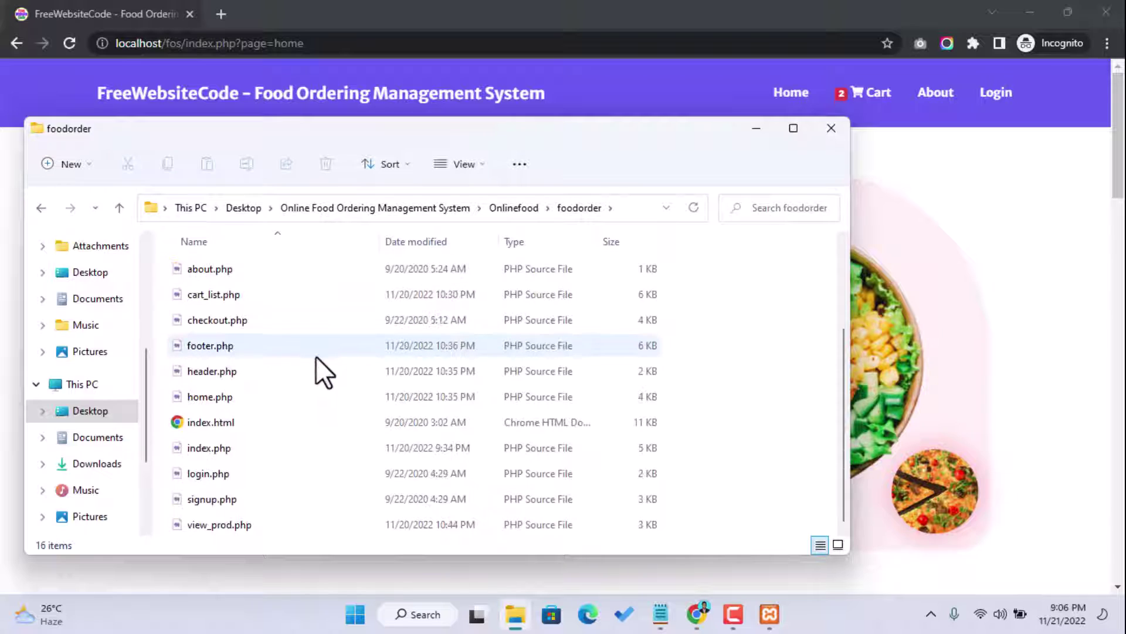
pyautogui.scroll(2, 311, 390)
pyautogui.scroll(-2, 311, 390)
pyautogui.scroll(2, 321, 343)
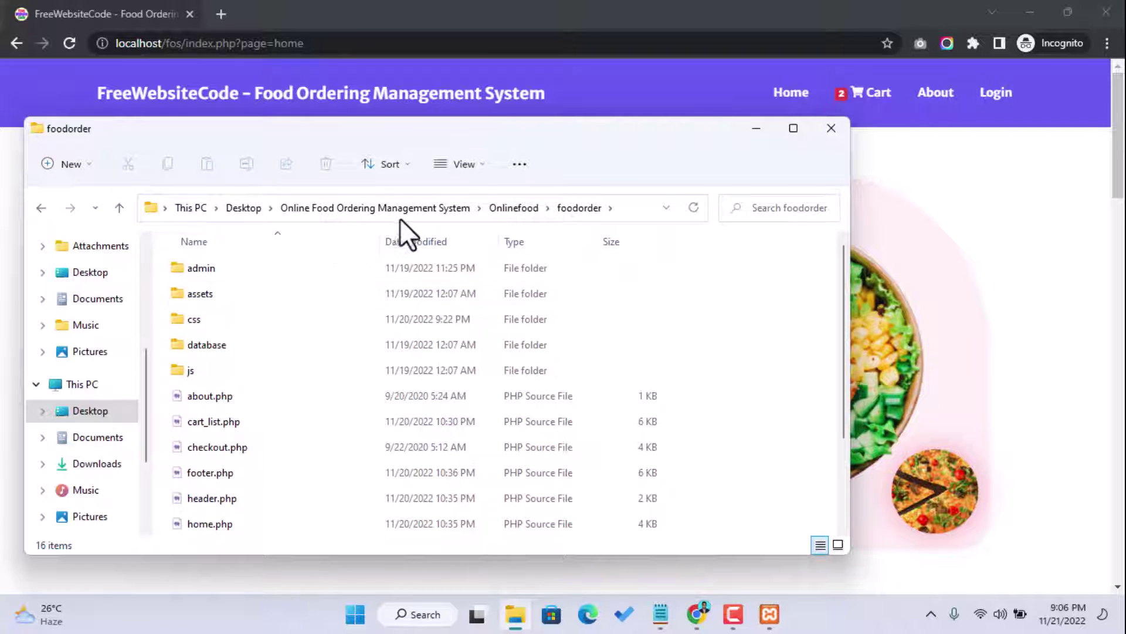
pyautogui.click(513, 208)
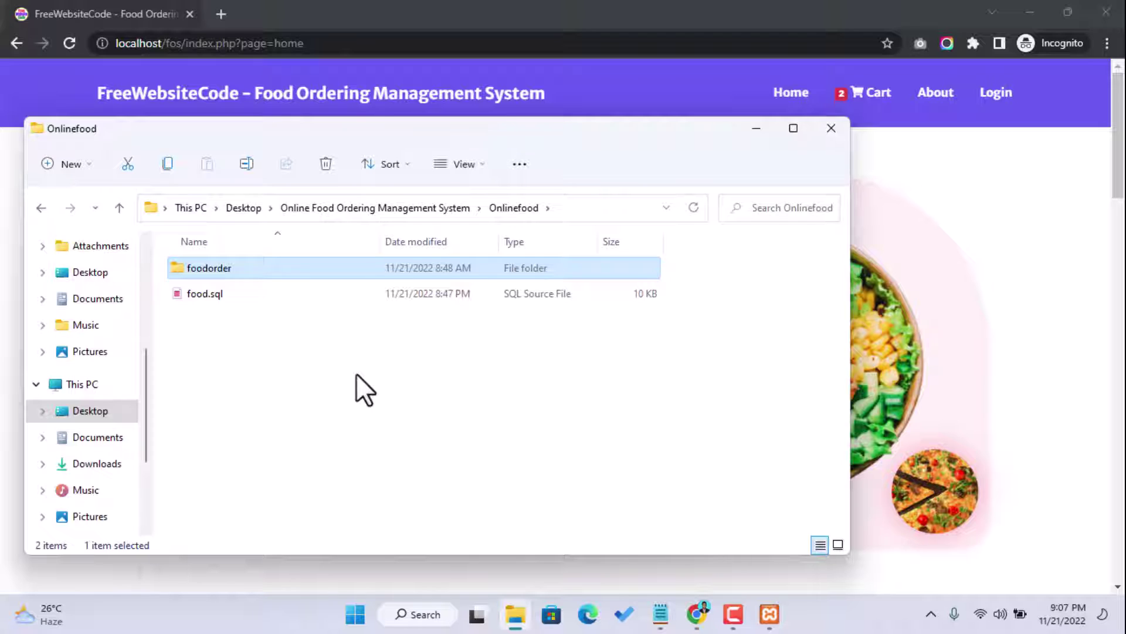
# Step: Launch XAMPP Control Panel v3.3.0 and start the Apache and MySQL modules
pyautogui.click(392, 616)
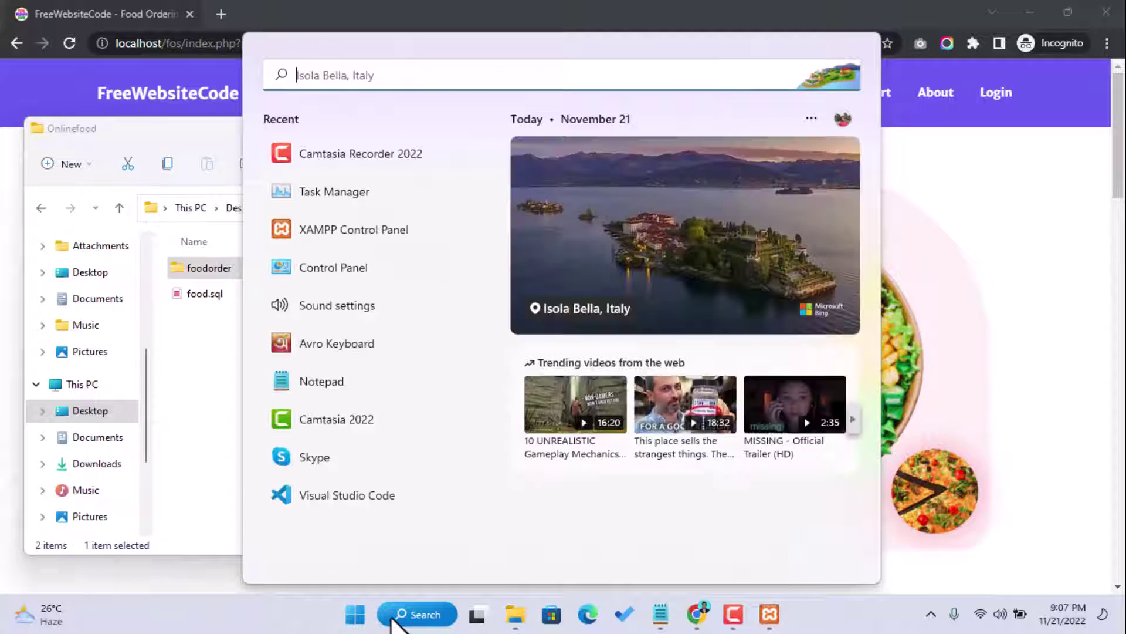
pyautogui.write('xa')
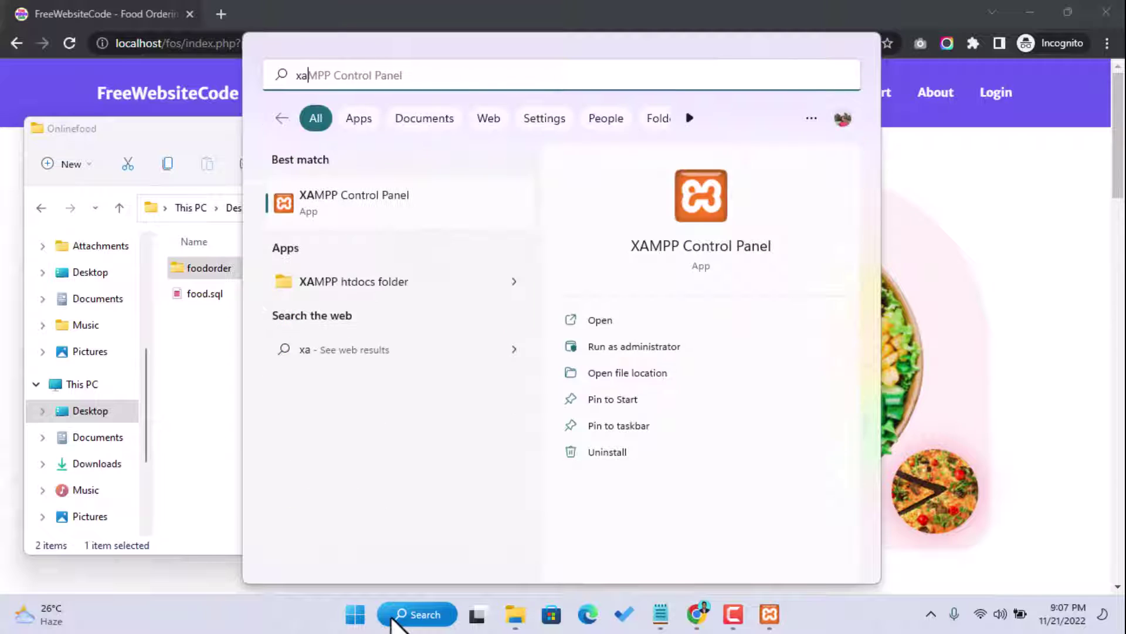
pyautogui.click(393, 216)
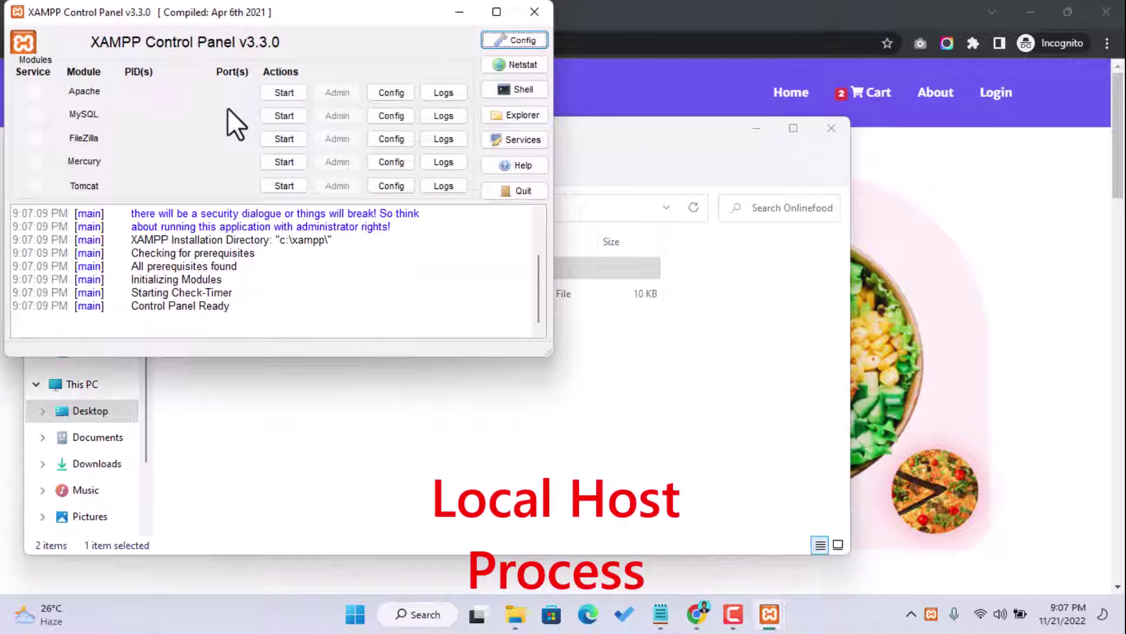
pyautogui.click(279, 91)
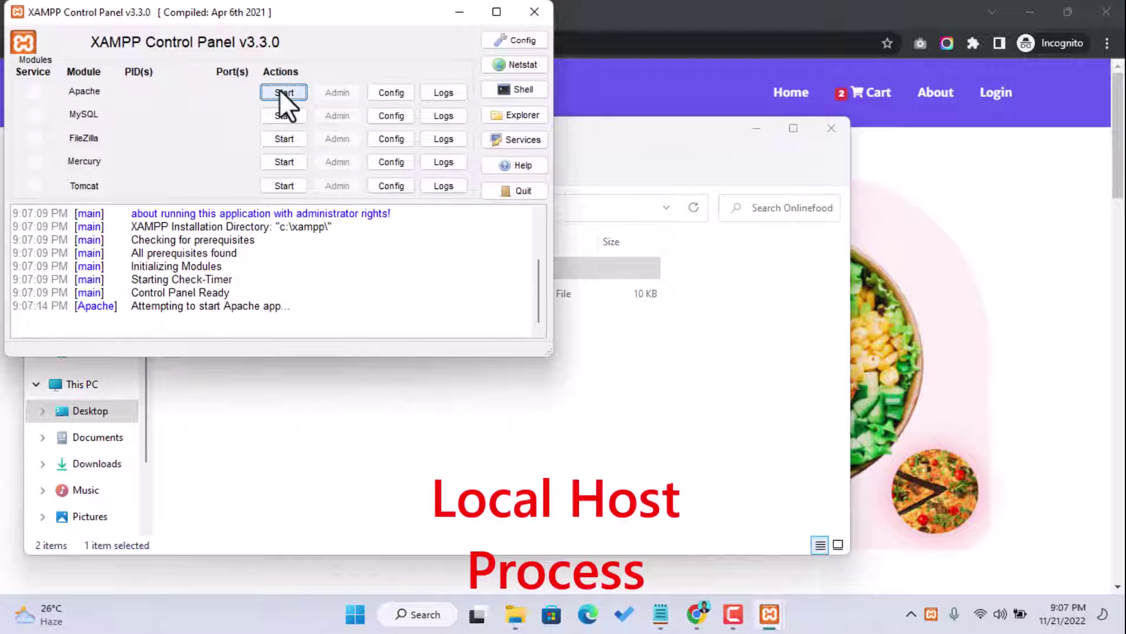
pyautogui.click(290, 116)
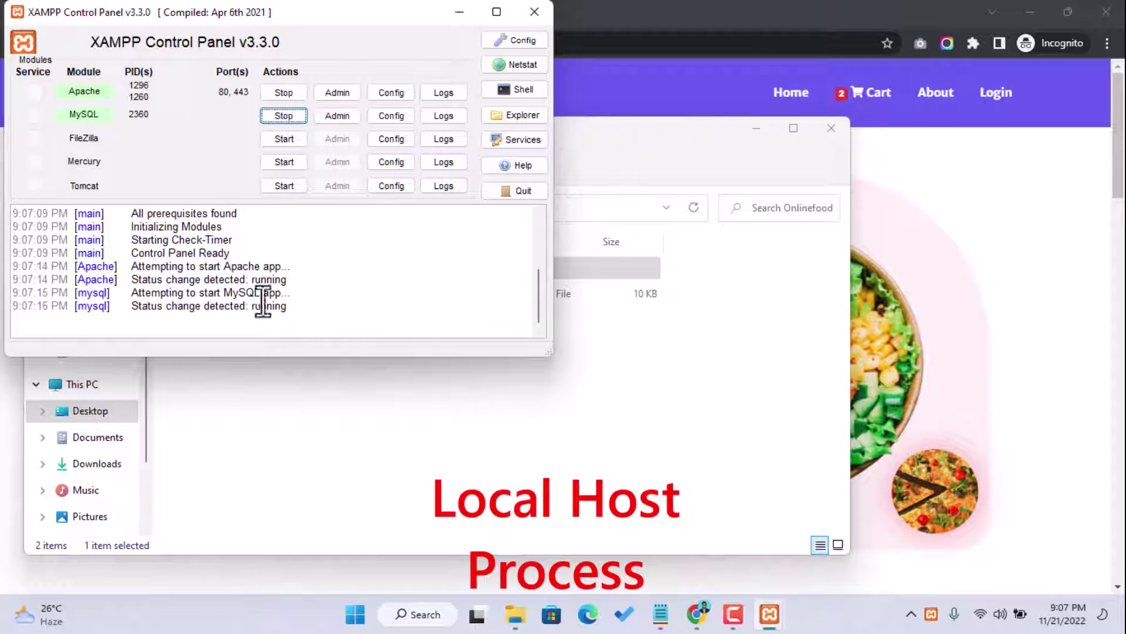
# Step: Copy the foodorder folder from the Onlinefood folder
pyautogui.click(460, 13)
pyautogui.click(227, 347)
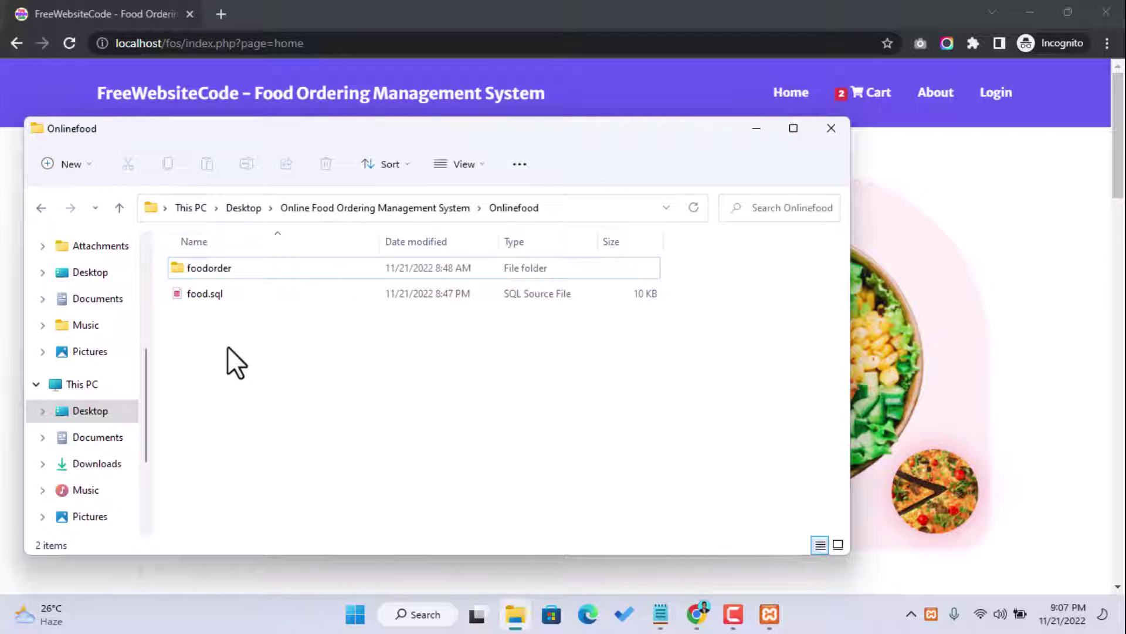
pyautogui.rightClick(241, 271)
pyautogui.moveTo(258, 284)
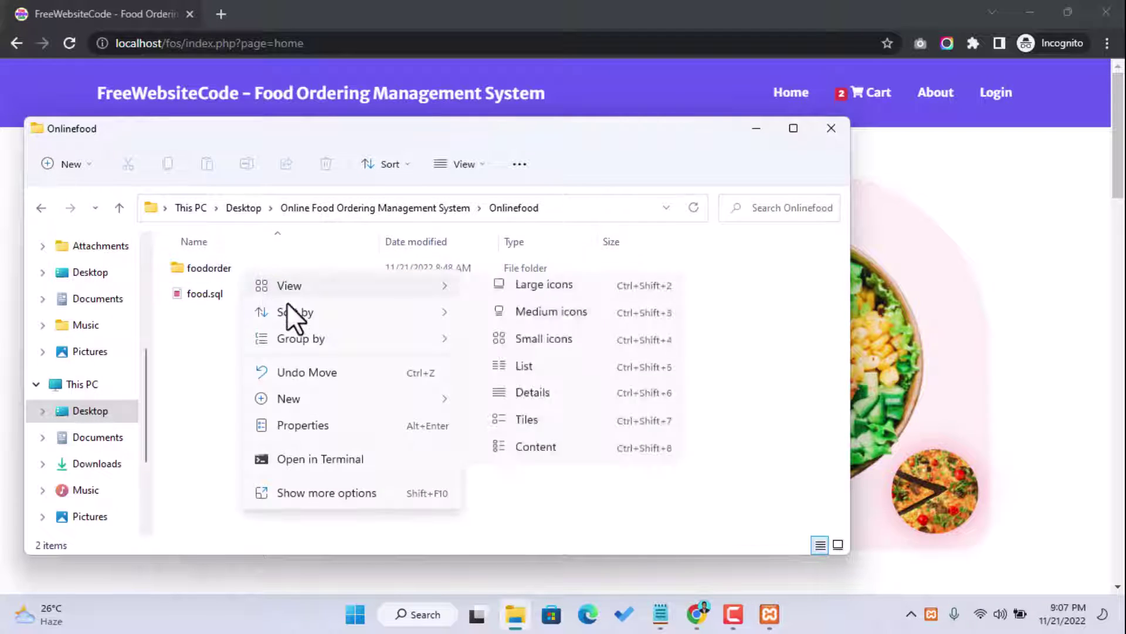
pyautogui.click(221, 267)
pyautogui.rightClick(221, 268)
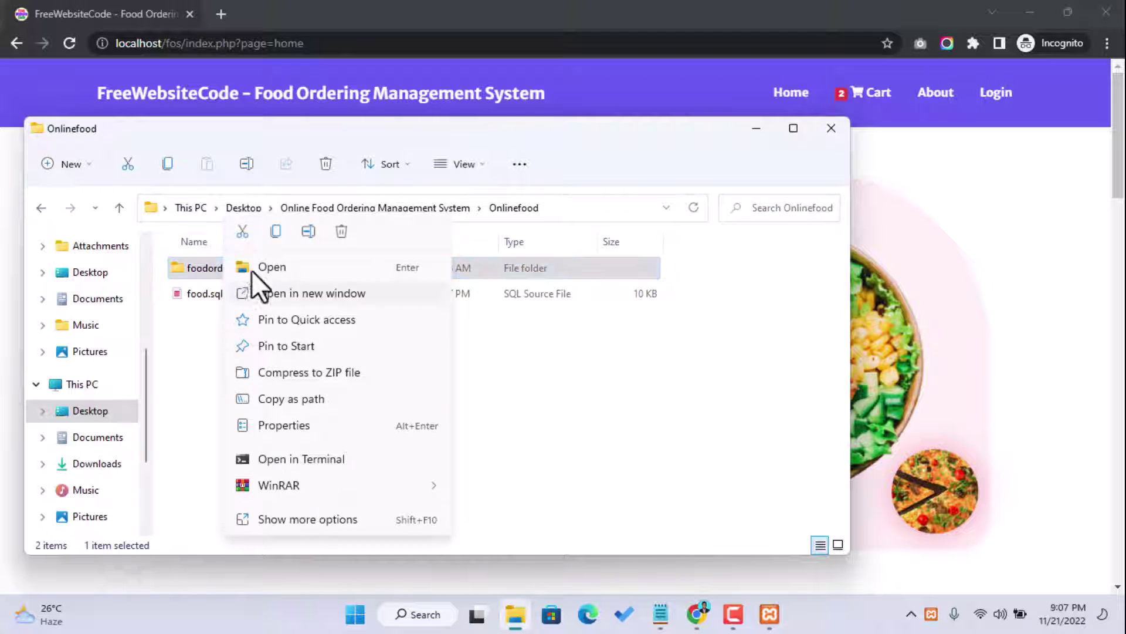
pyautogui.click(273, 231)
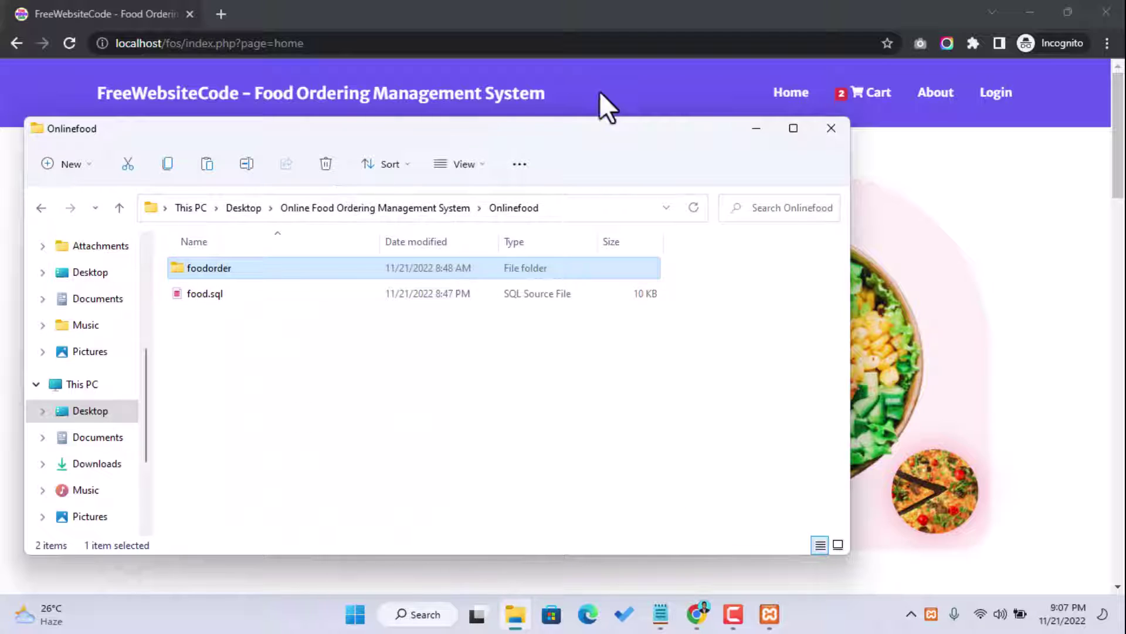
# Step: Paste foodorder into C:\xampp\htdocs and return to the Food Ordering site in Chrome
pyautogui.click(1028, 11)
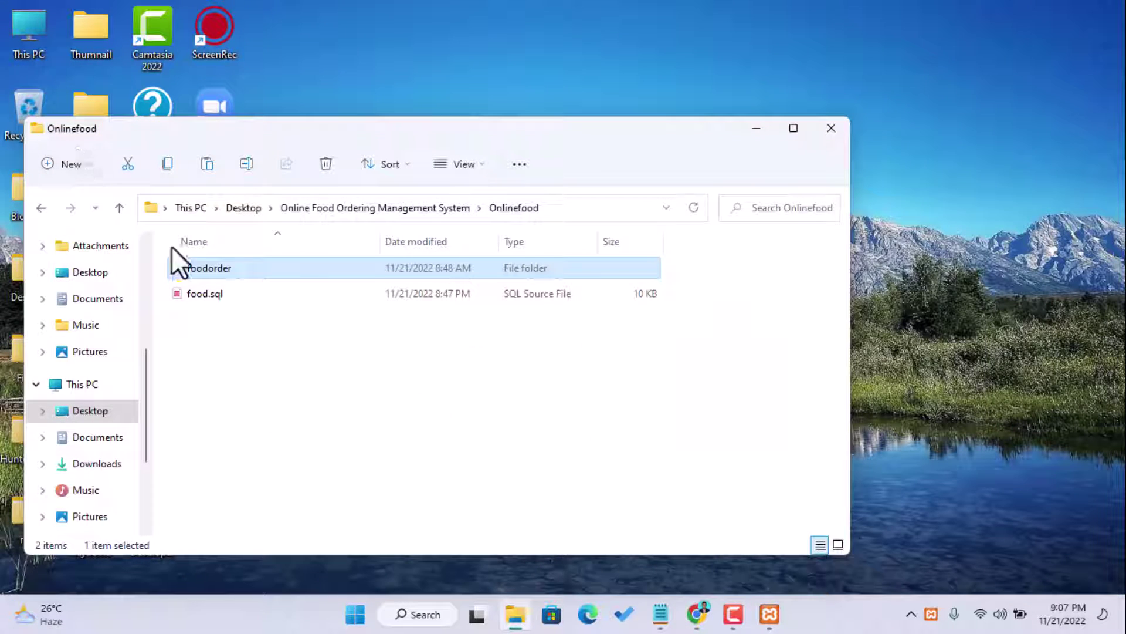
pyautogui.scroll(-3, 88, 446)
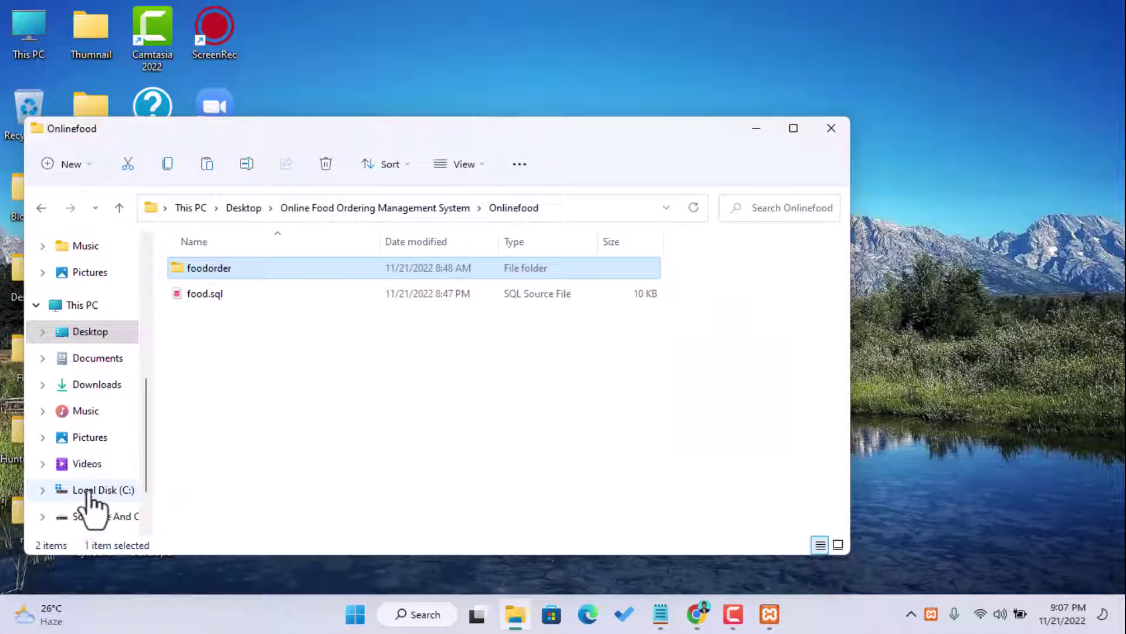
pyautogui.click(92, 489)
pyautogui.scroll(-2, 238, 396)
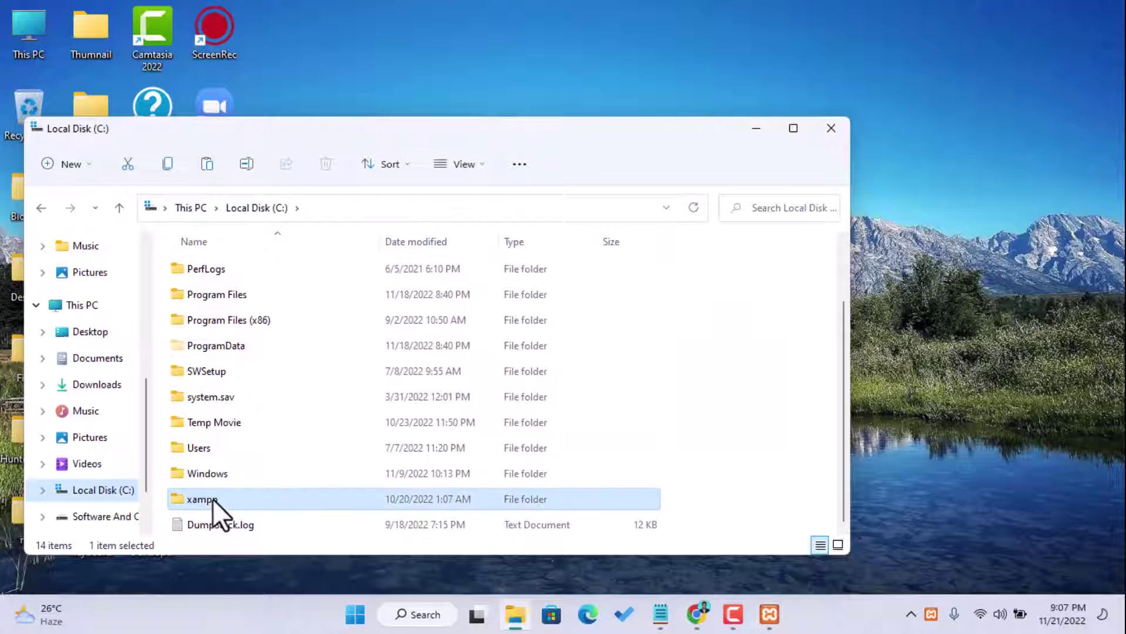
pyautogui.doubleClick(212, 498)
pyautogui.doubleClick(217, 397)
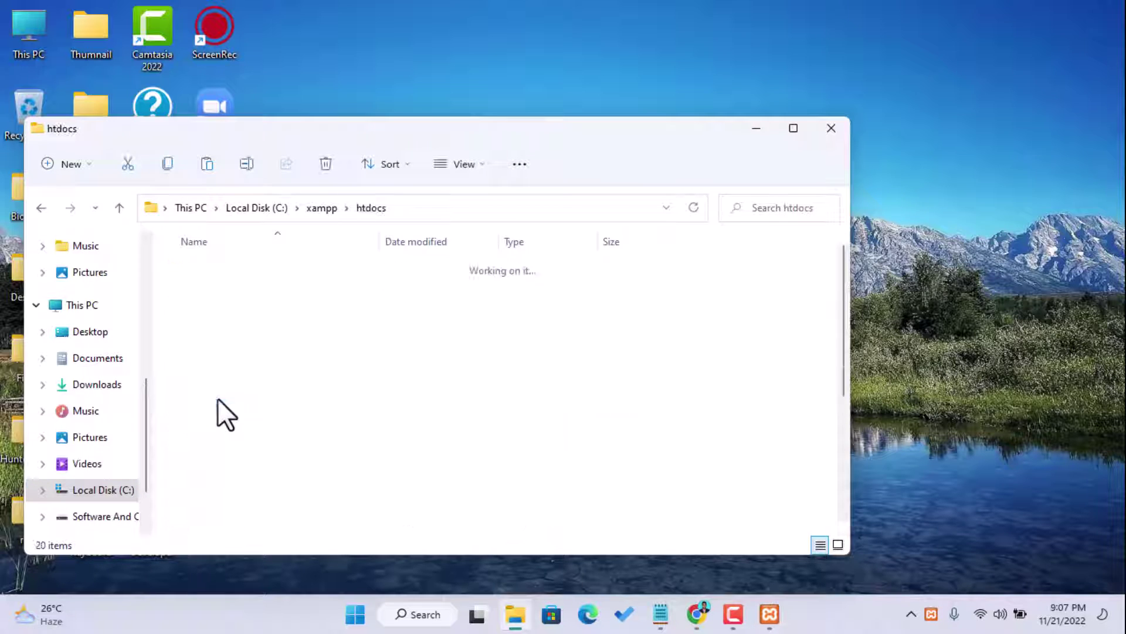
pyautogui.scroll(-3, 322, 381)
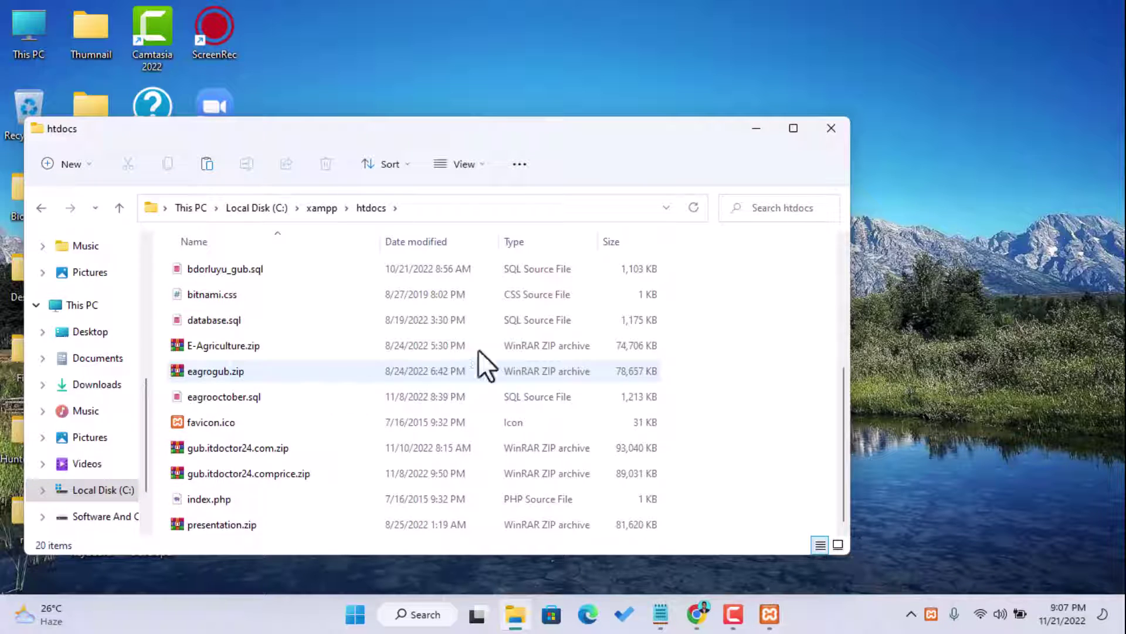
pyautogui.scroll(3, 487, 437)
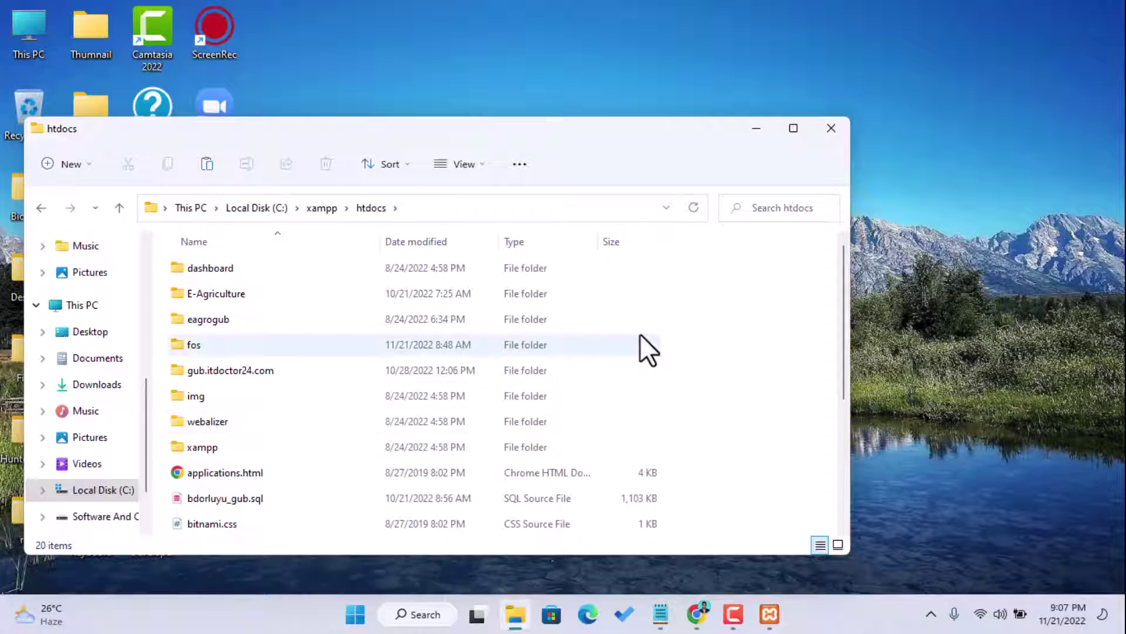
pyautogui.rightClick(699, 332)
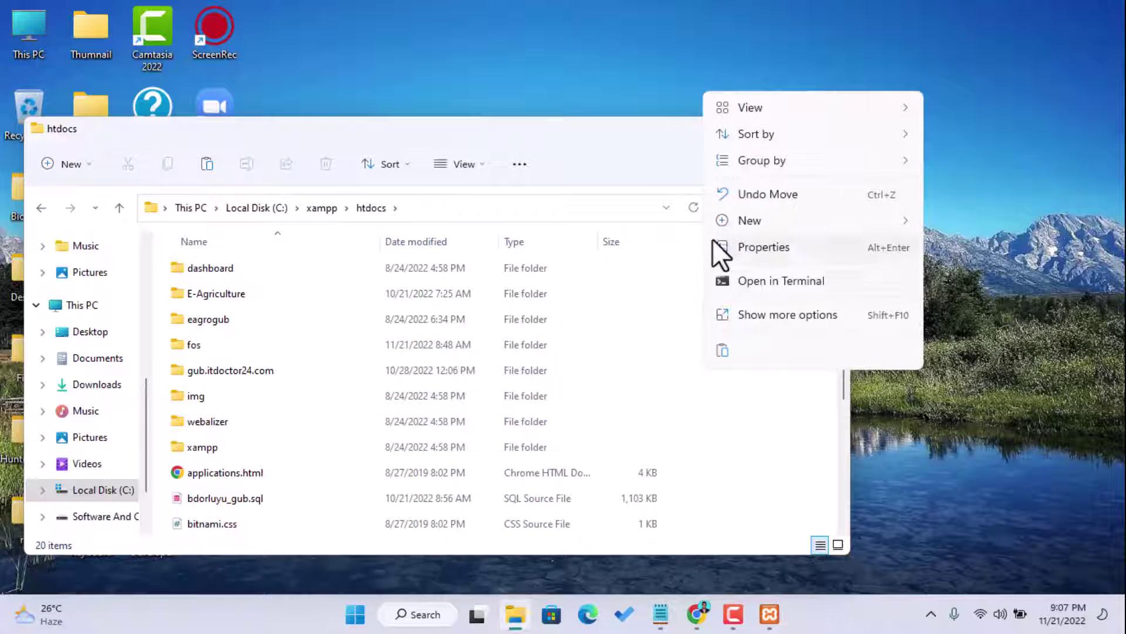
pyautogui.press('Escape')
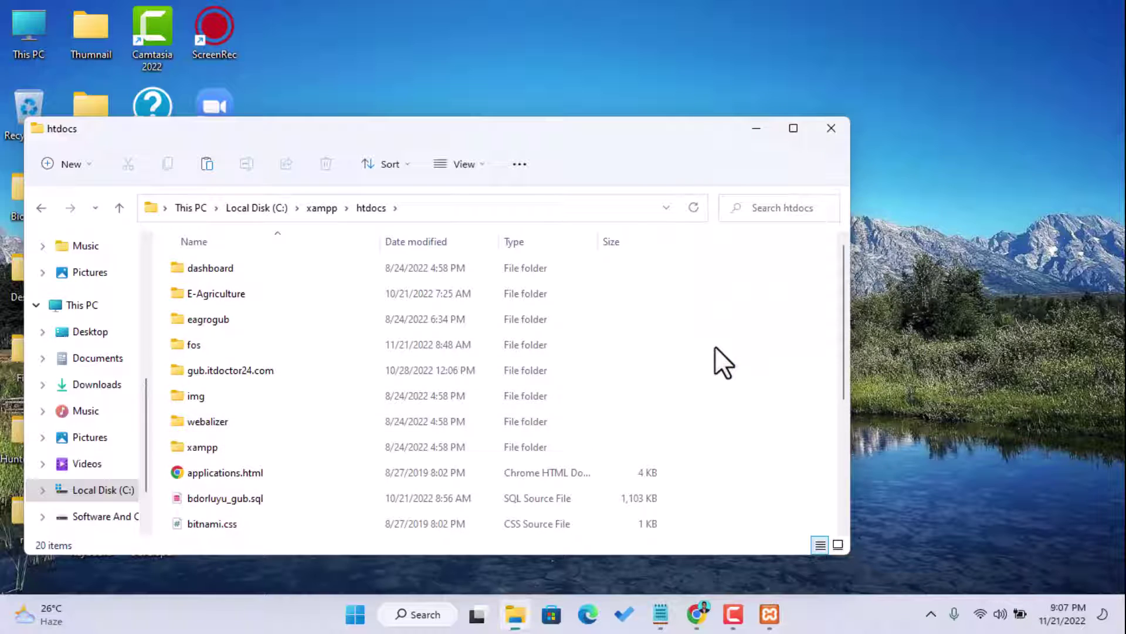
pyautogui.hotkey('ctrl', 'v')
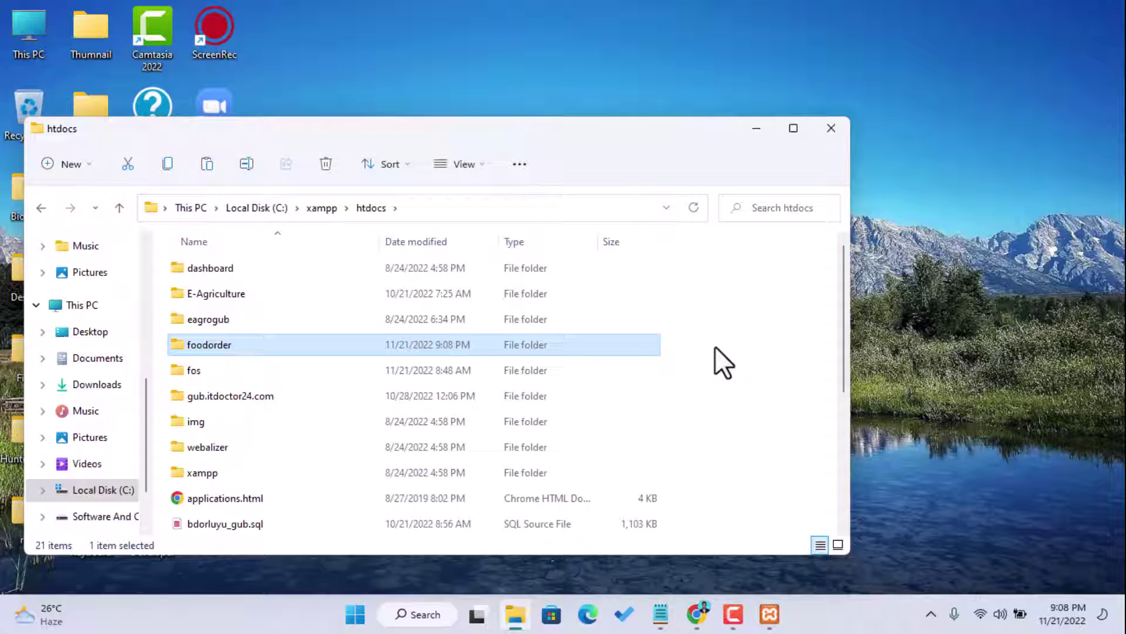
pyautogui.hotkey('alt', 'Tab')
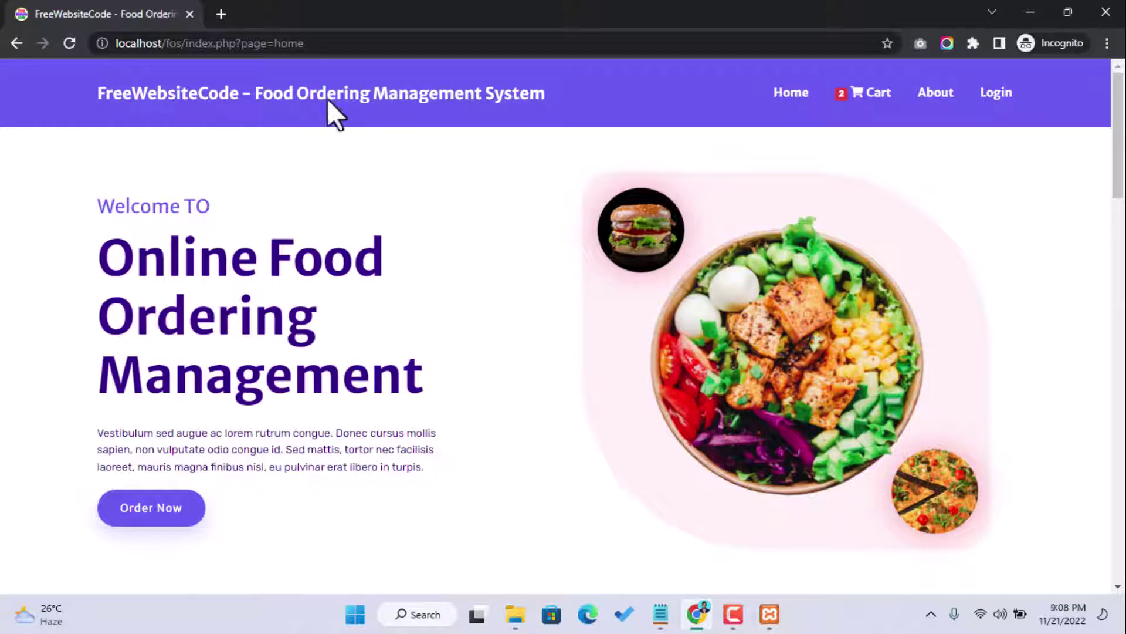
# Step: Open localhost/phpmyadmin in a new tab and close the food ordering site's tab
pyautogui.click(221, 14)
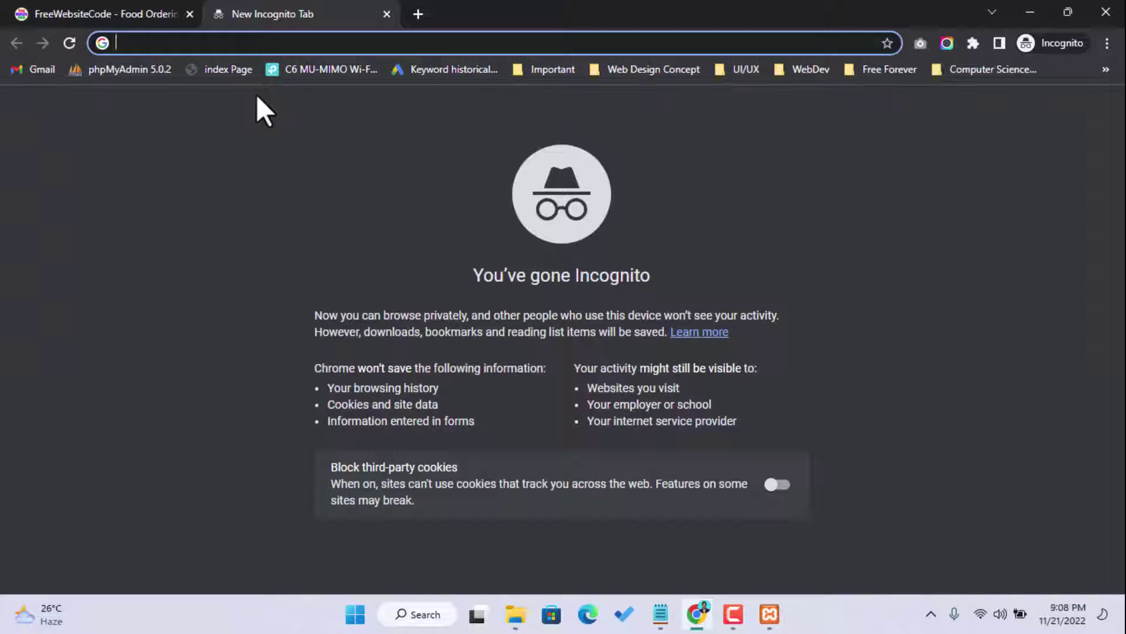
pyautogui.write('lo')
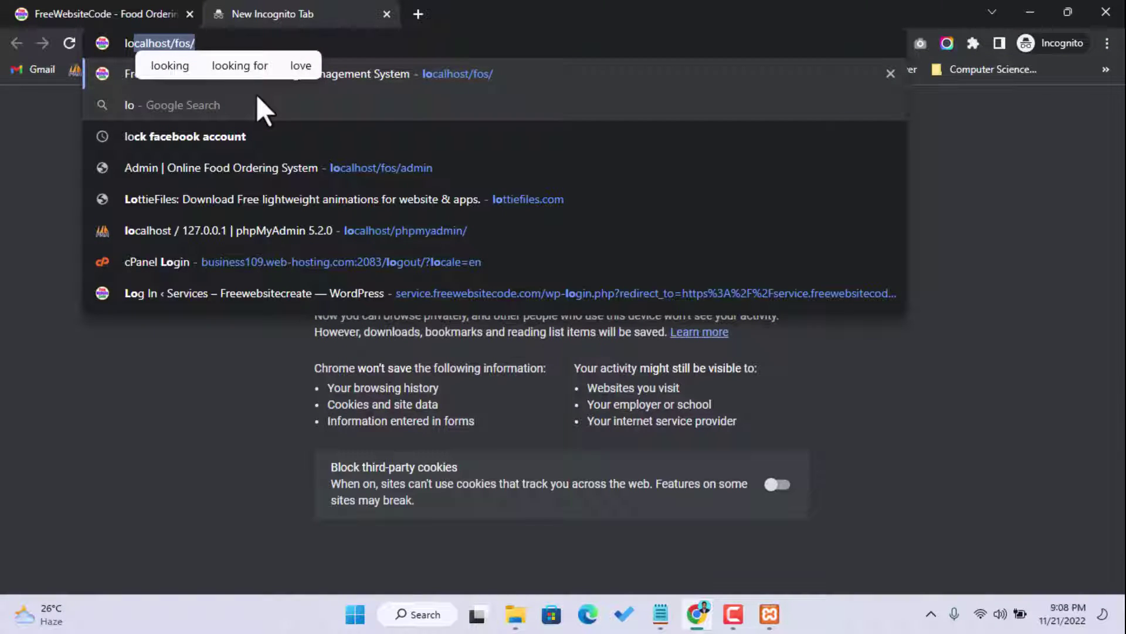
pyautogui.write('calhos')
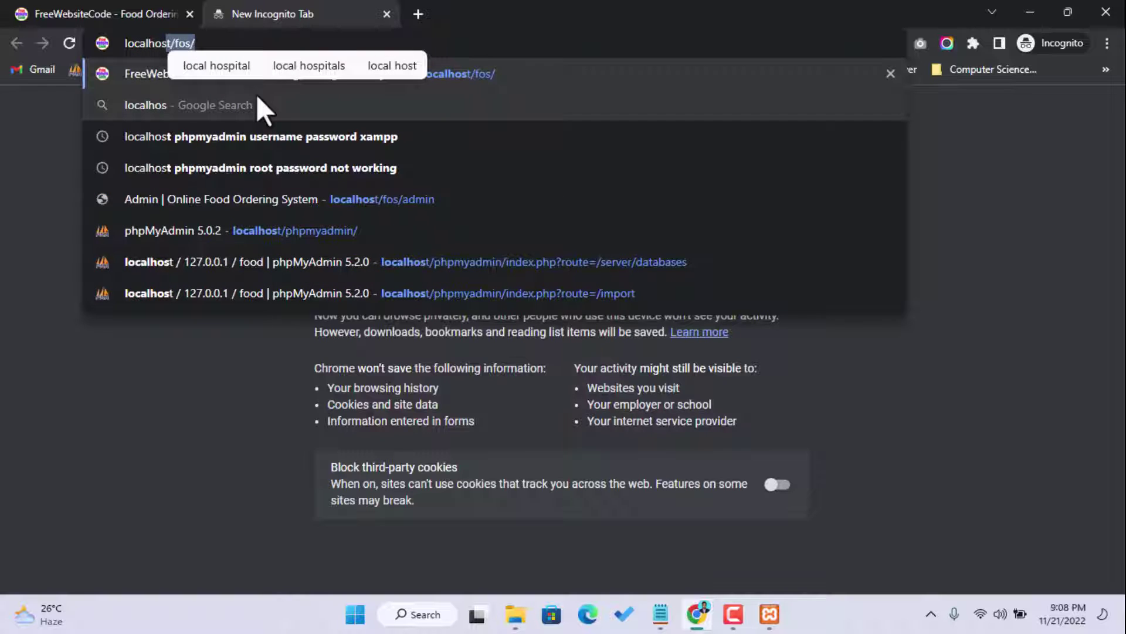
pyautogui.write('t/p')
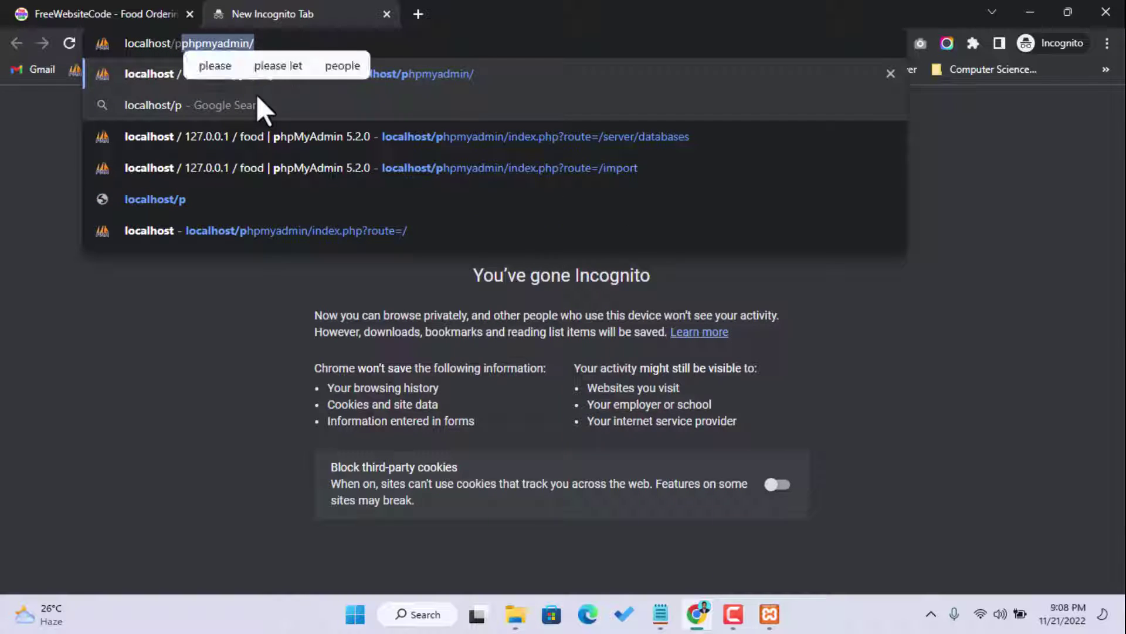
pyautogui.press('Return')
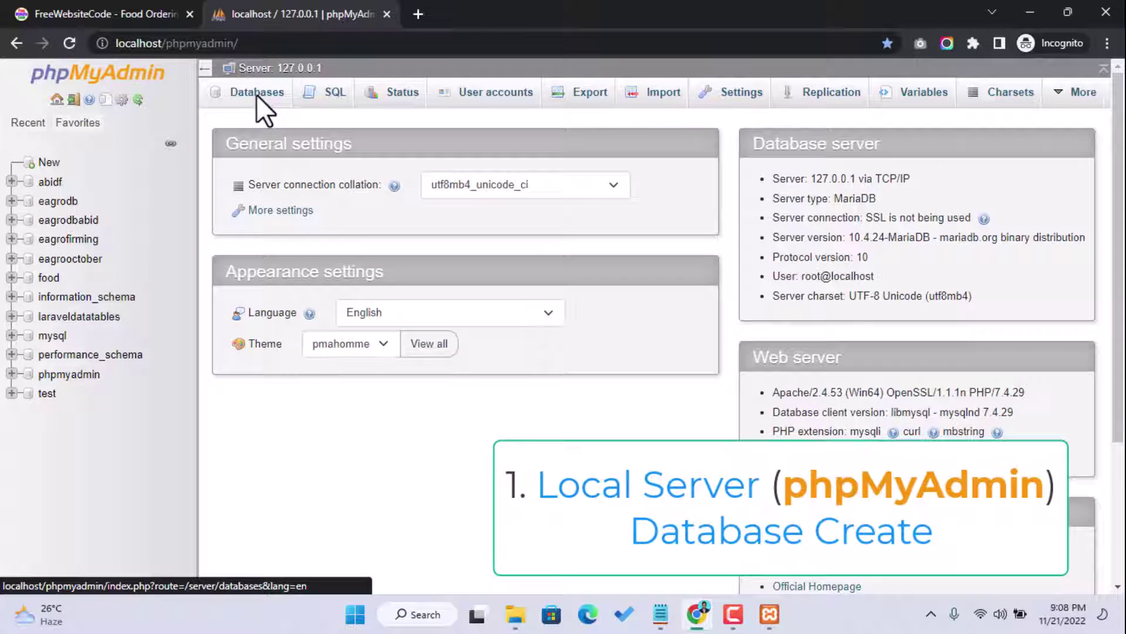
pyautogui.click(188, 13)
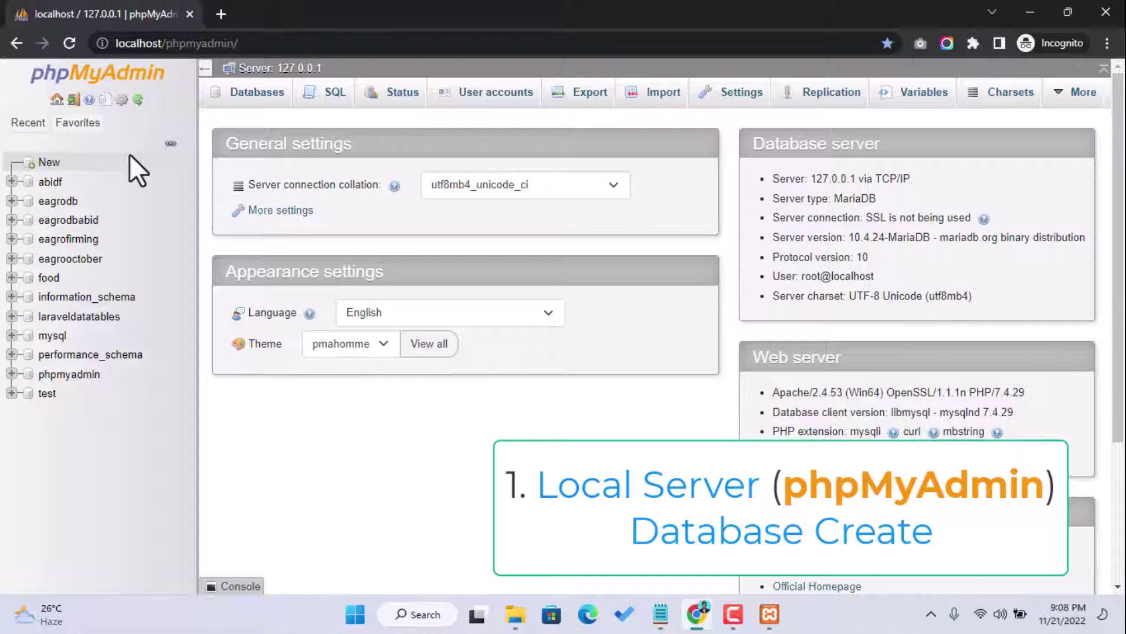
# Step: Create an empty phpMyAdmin database named 'foodtutorial'
pyautogui.click(48, 163)
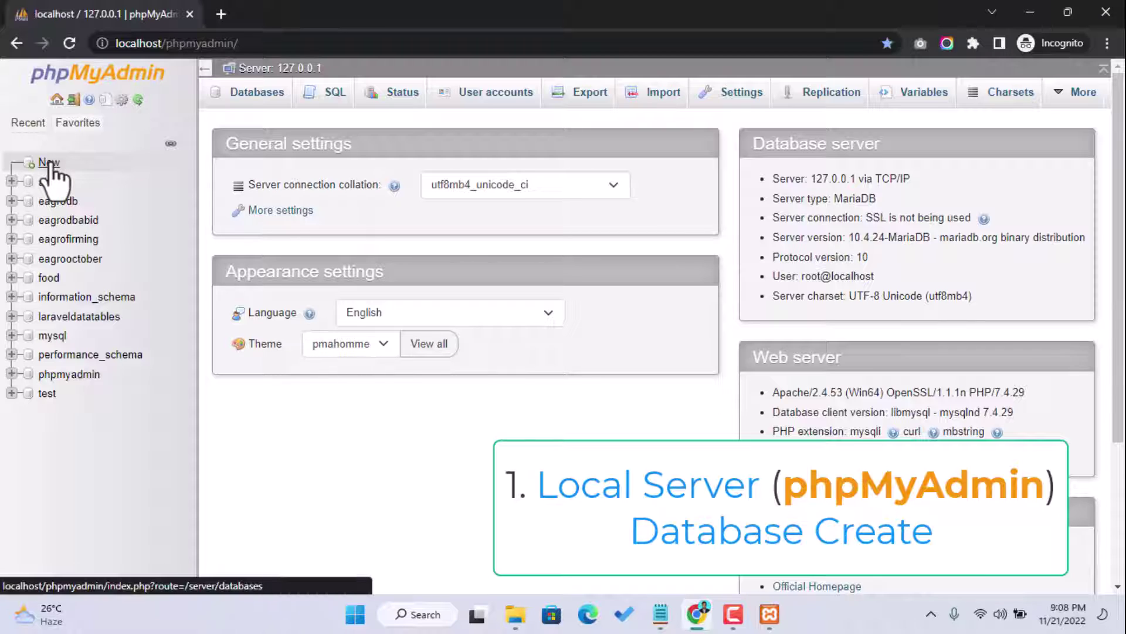
pyautogui.click(309, 230)
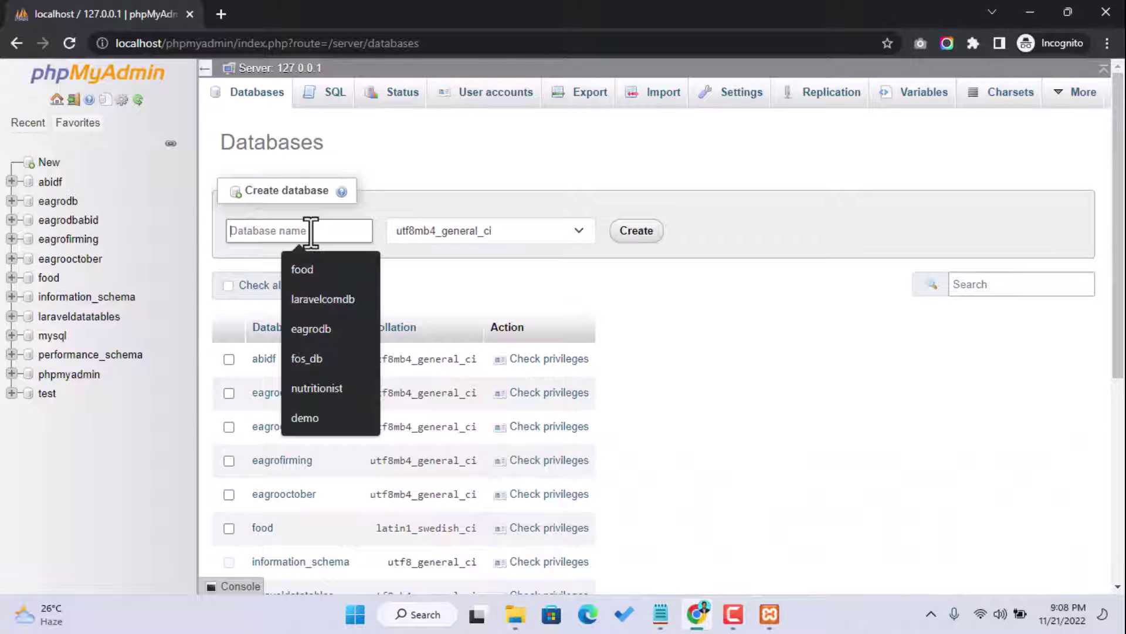
pyautogui.write('foodtu')
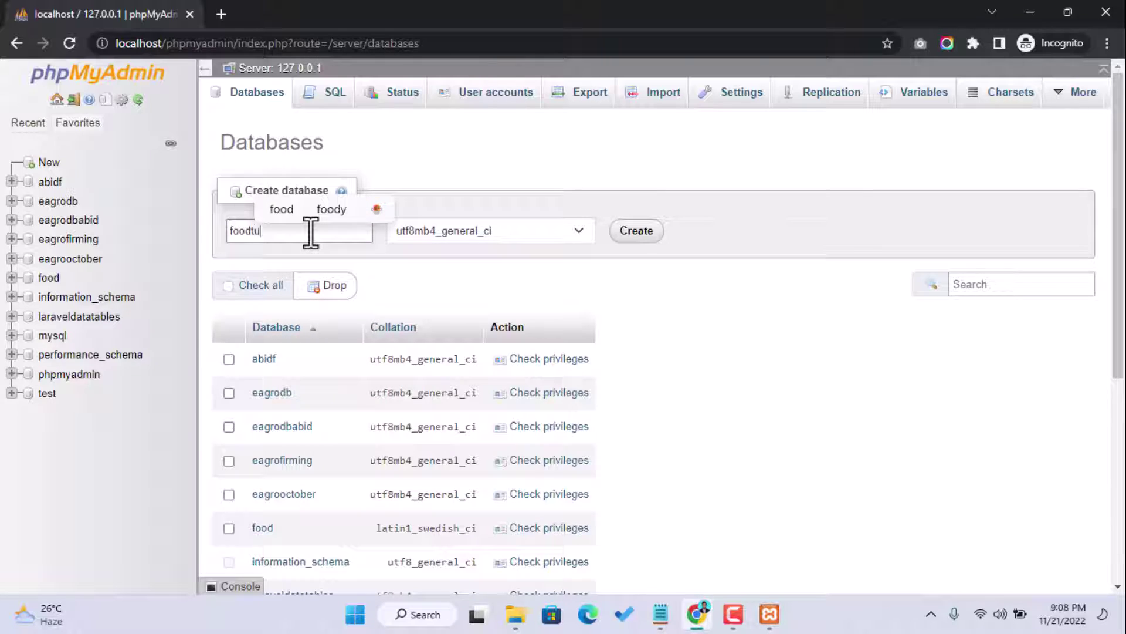
pyautogui.write('torial')
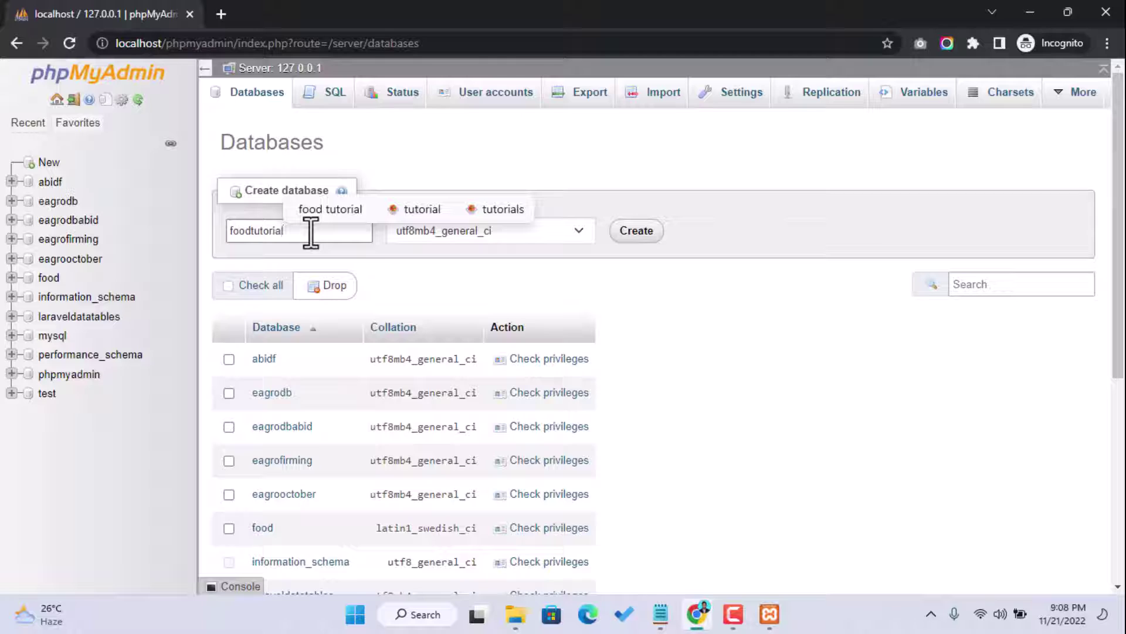
pyautogui.doubleClick(296, 234)
pyautogui.hotkey('ctrl', 'c')
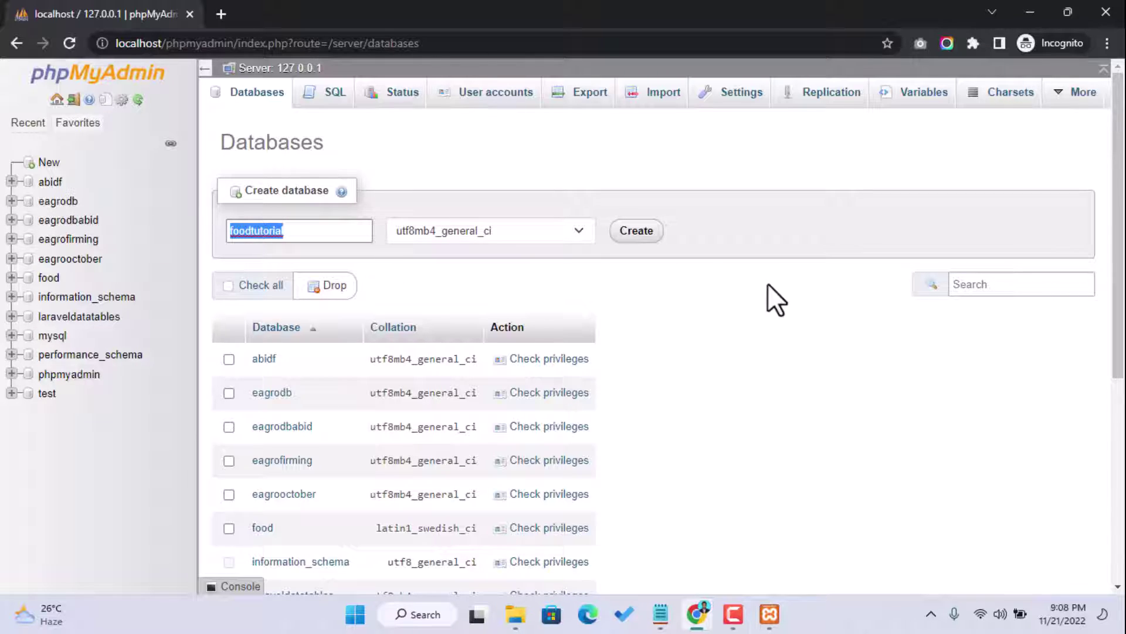
pyautogui.click(654, 235)
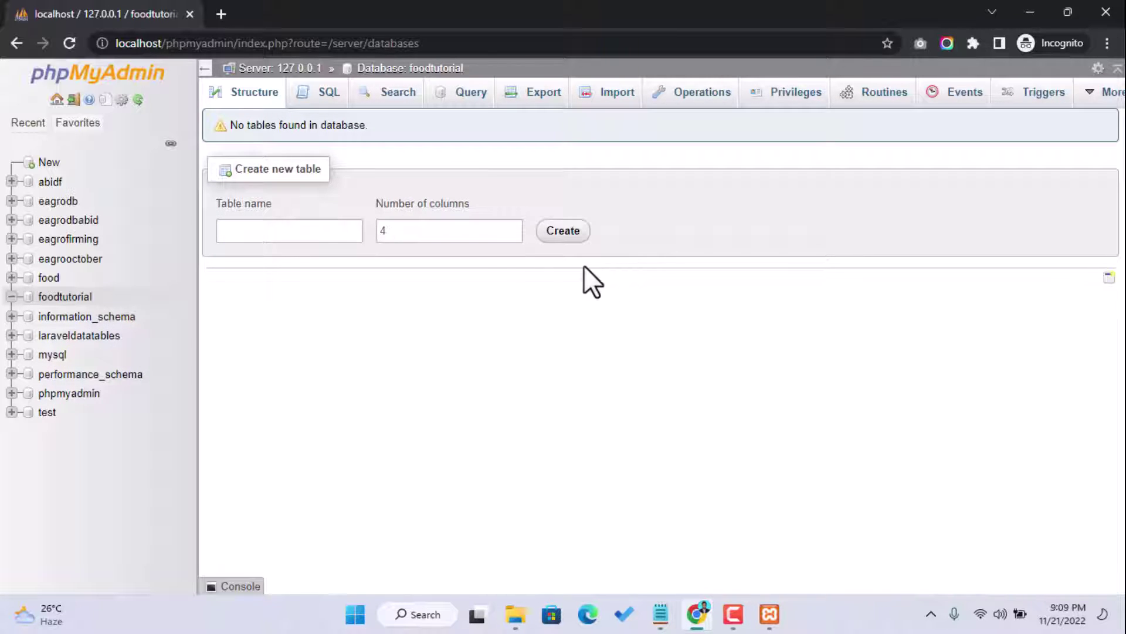
# Step: Import food.sql from the Onlinefood folder into foodtutorial, creating its eight tables
pyautogui.click(80, 298)
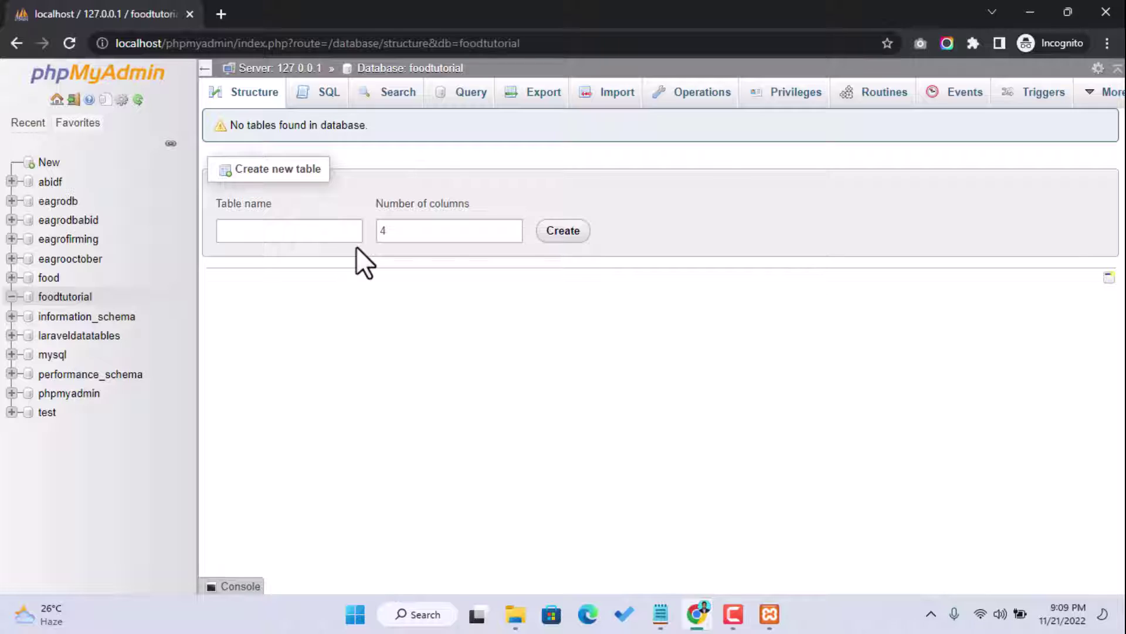
pyautogui.click(621, 106)
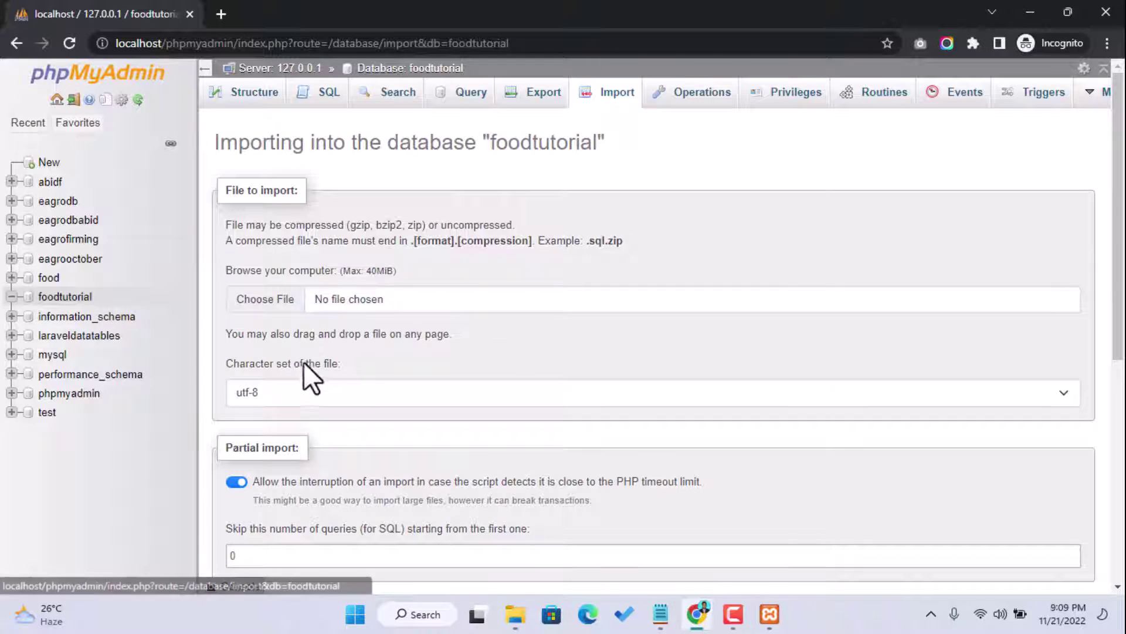
pyautogui.click(265, 301)
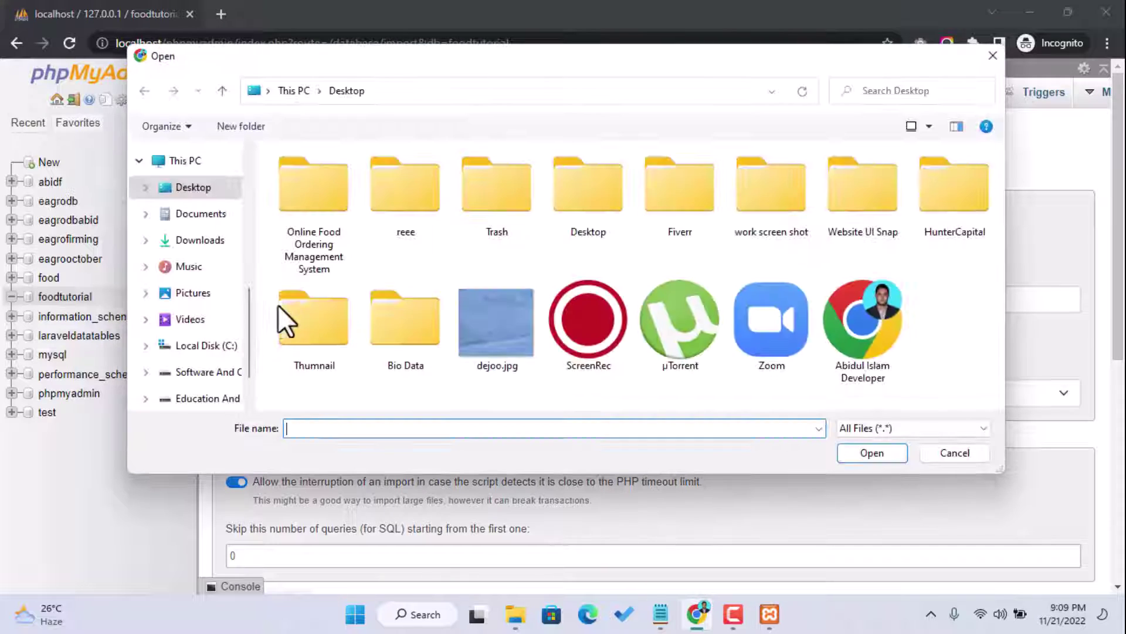
pyautogui.doubleClick(316, 190)
pyautogui.doubleClick(333, 181)
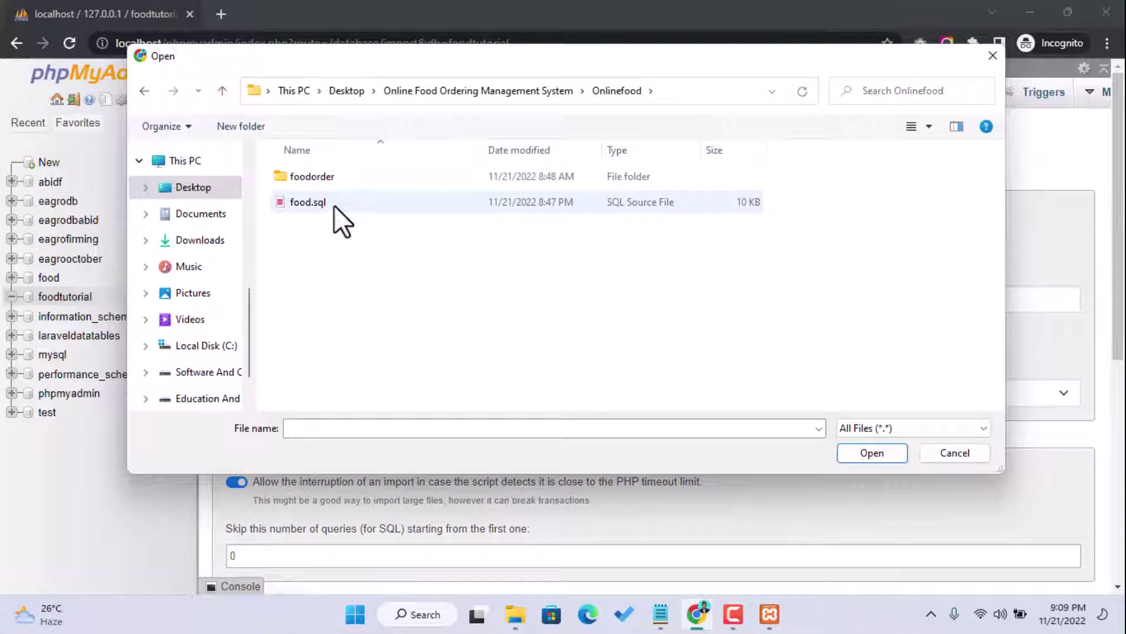
pyautogui.click(333, 204)
pyautogui.click(857, 453)
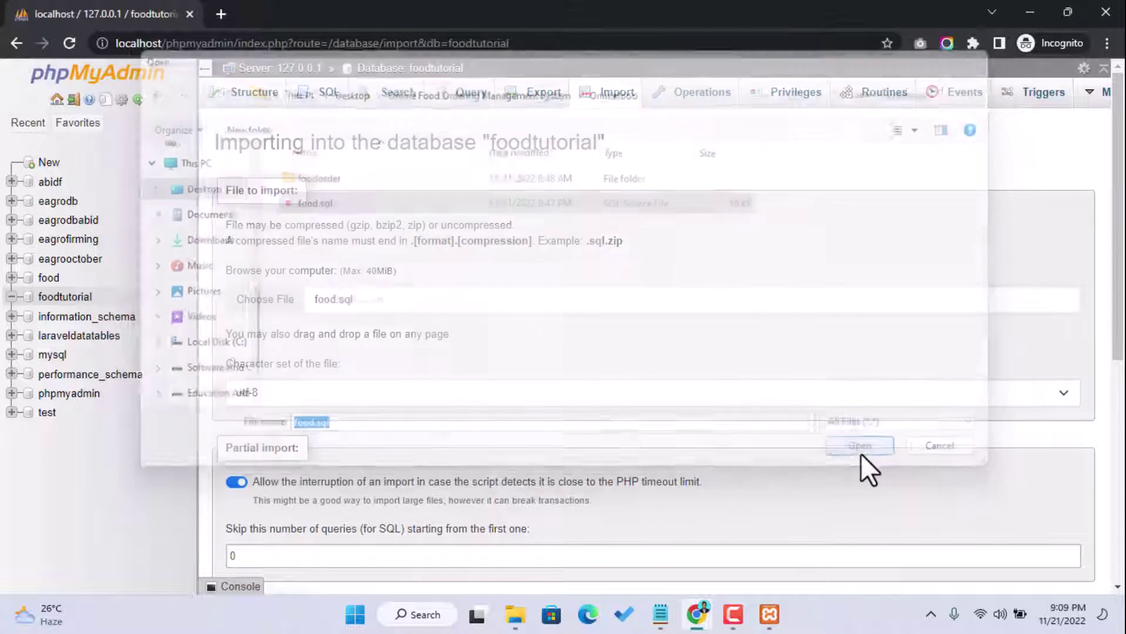
pyautogui.scroll(-7, 507, 358)
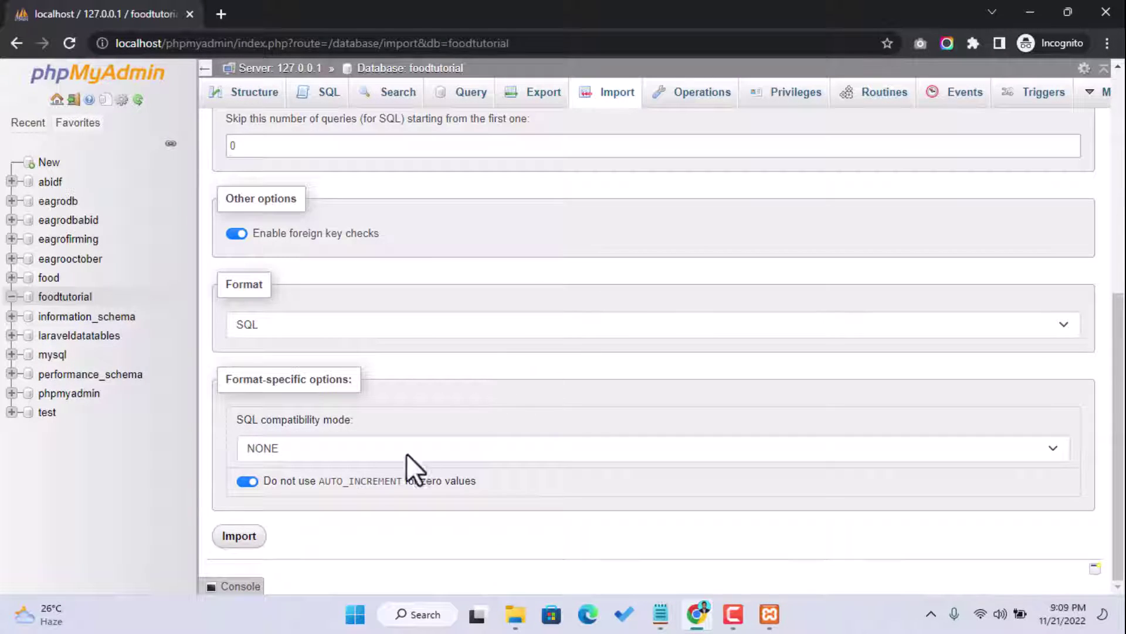
pyautogui.click(237, 539)
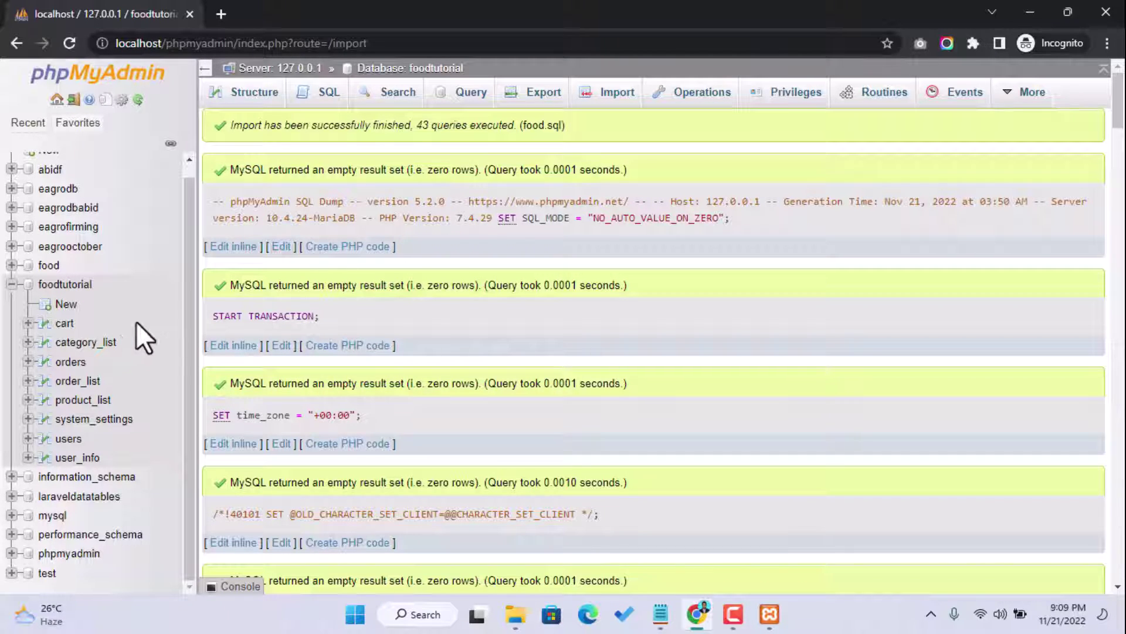
# Step: Open a PowerShell terminal at C:\xampp\htdocs\foodorder from its Explorer window
pyautogui.hotkey('alt', 'Tab')
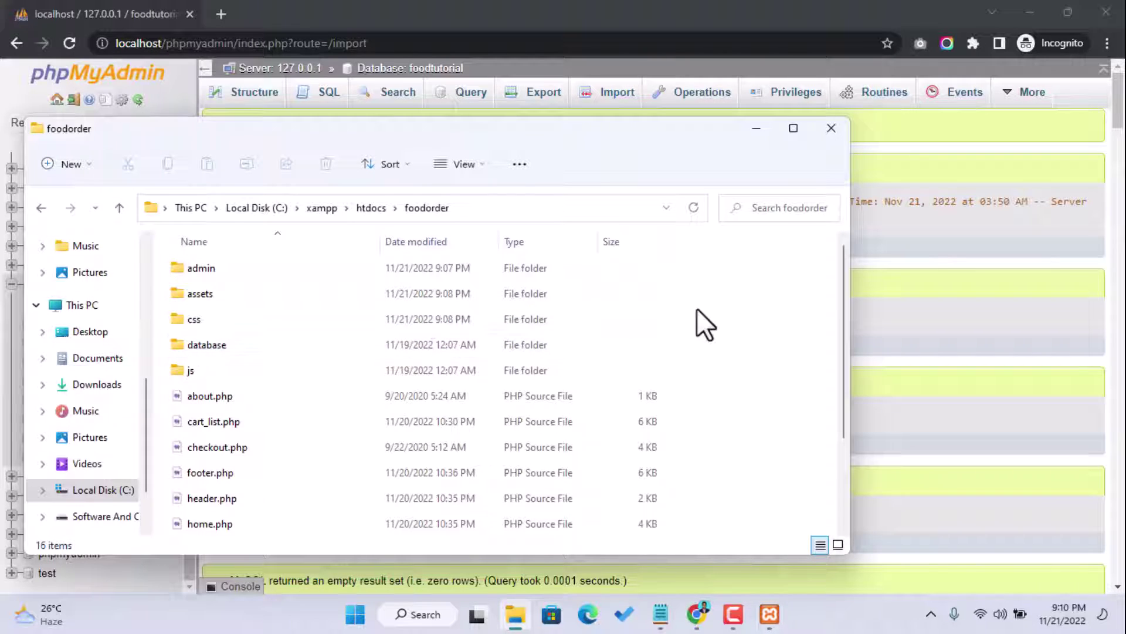
pyautogui.rightClick(682, 329)
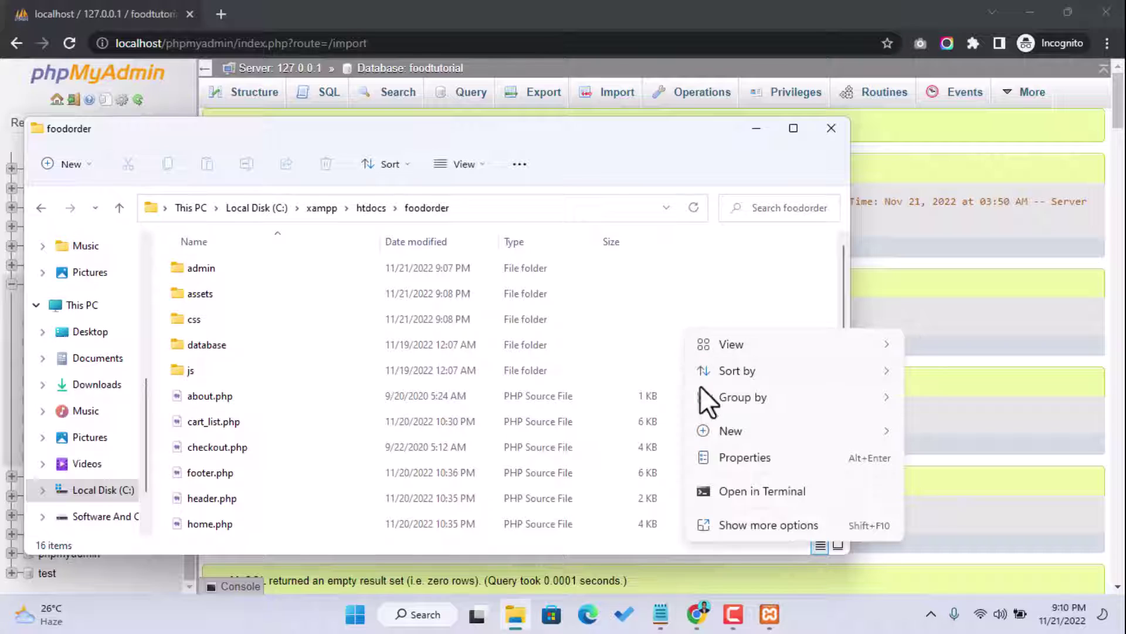
pyautogui.click(741, 490)
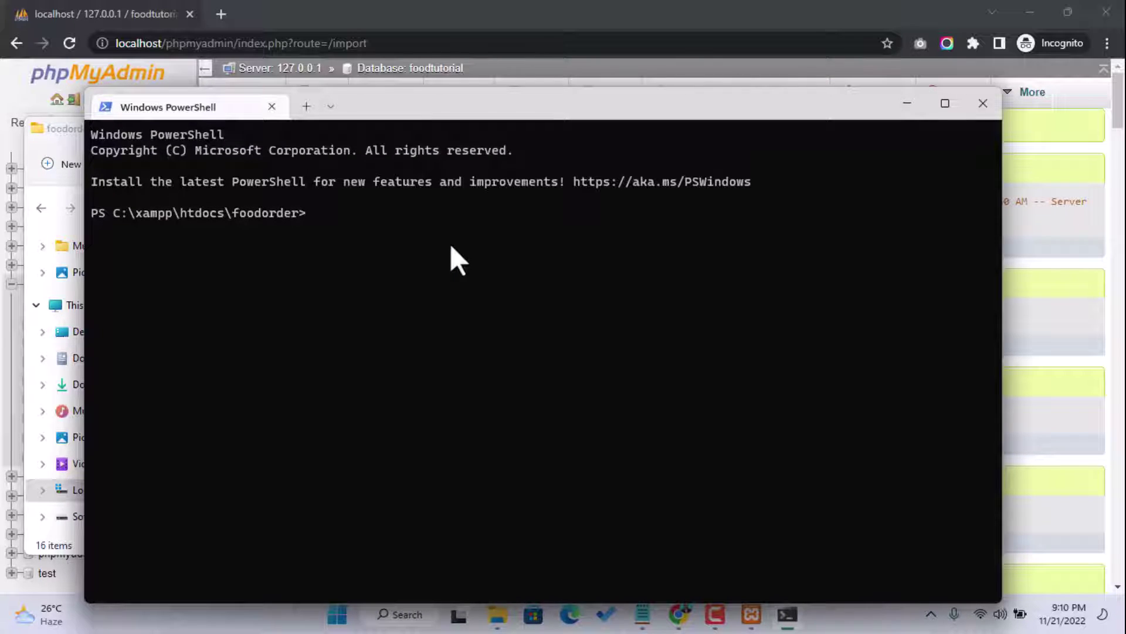
# Step: Run 'code .' to open the foodorder project in Visual Studio Code
pyautogui.write('code .')
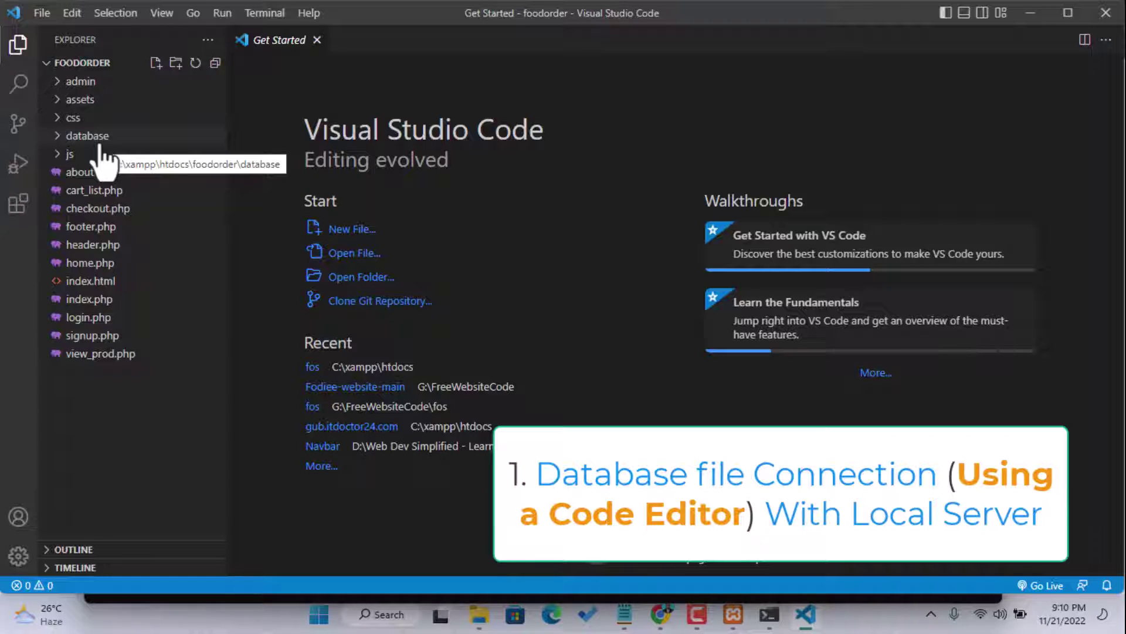
# Step: In admin/db_connect.php, paste 'foodtutorial' as the mysqli database name argument
pyautogui.click(57, 86)
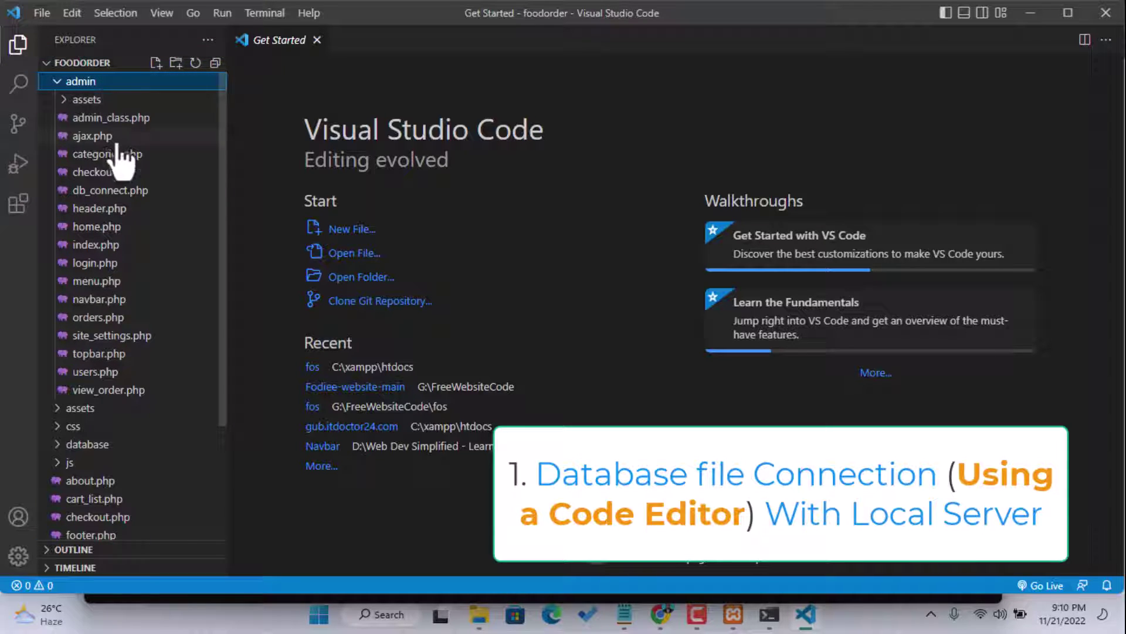
pyautogui.doubleClick(108, 190)
pyautogui.click(543, 112)
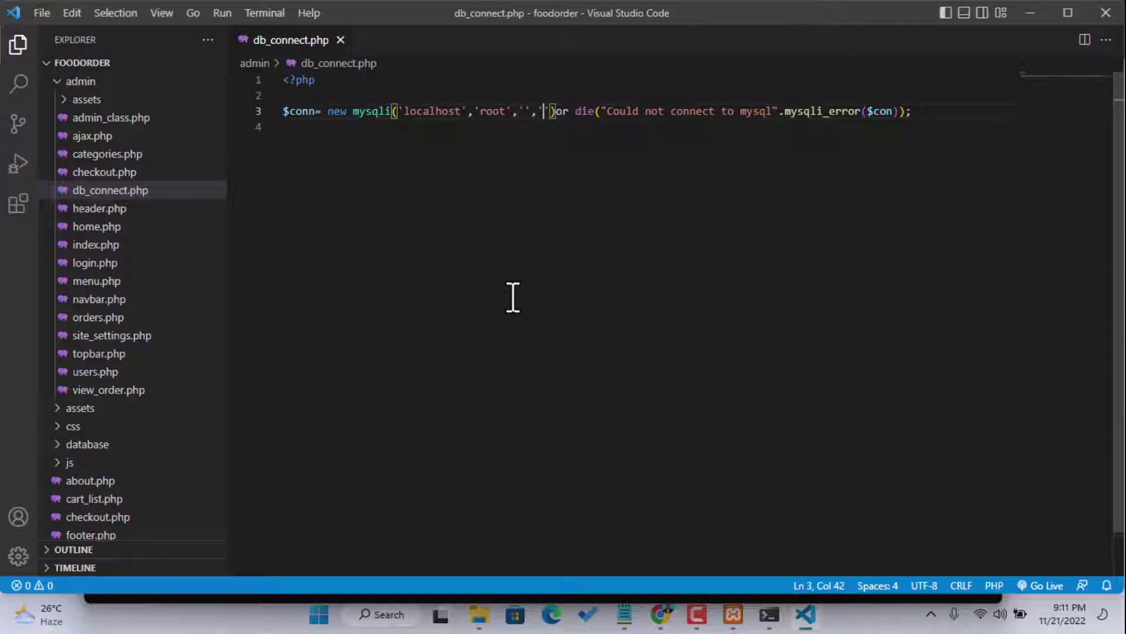
pyautogui.hotkey('ctrl', 'v')
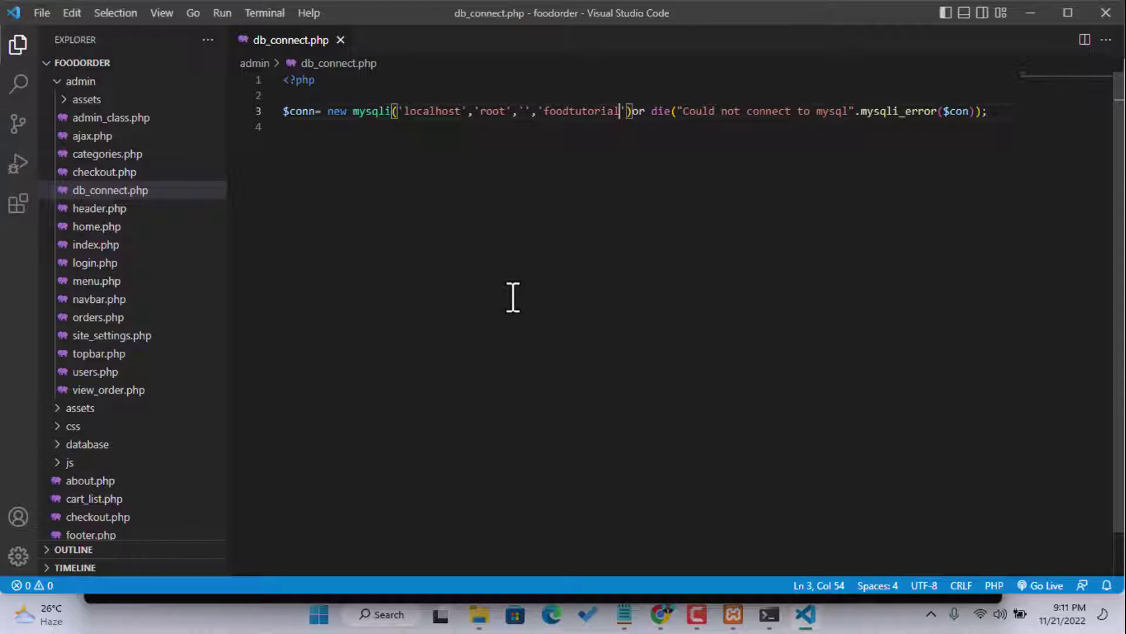
pyautogui.doubleClick(500, 111)
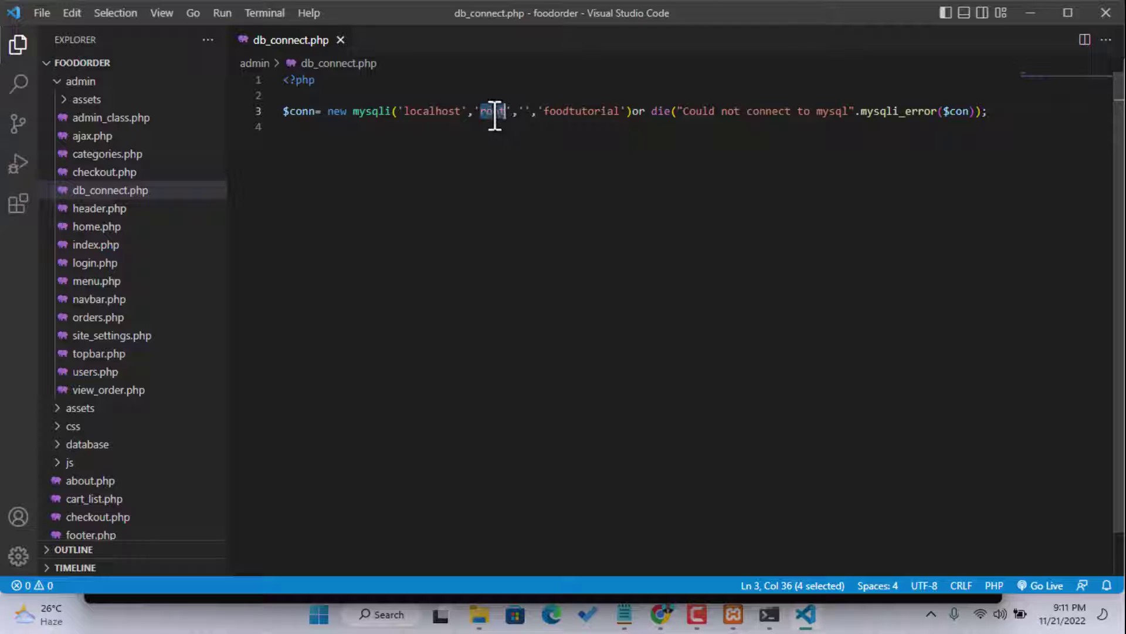
pyautogui.click(524, 111)
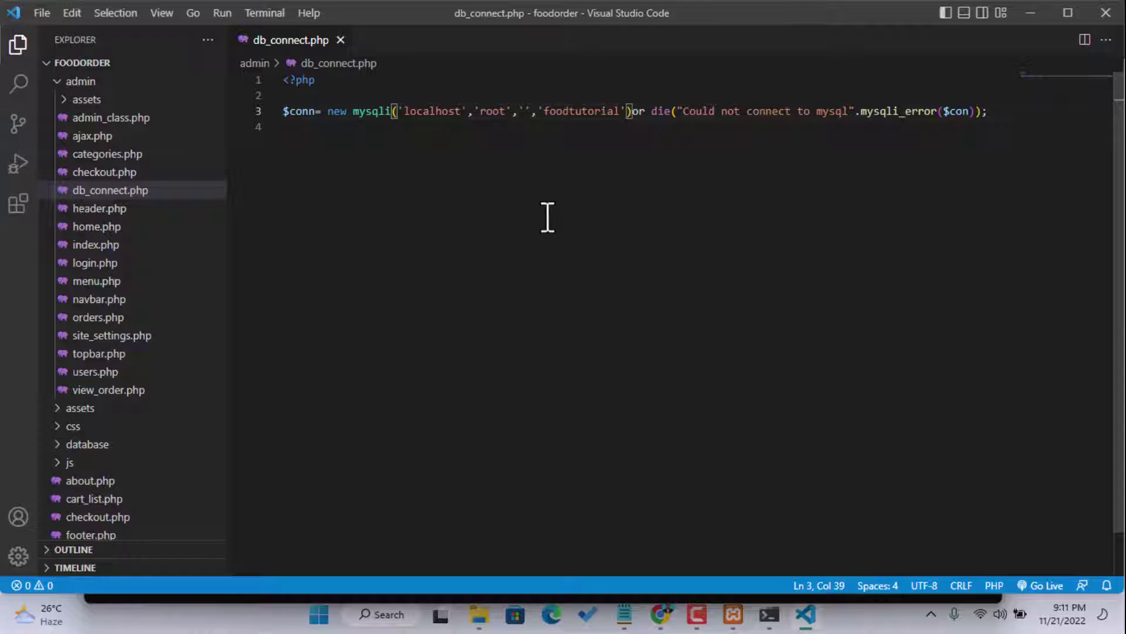
# Step: Save db_connect.php and switch back to the blank Chrome tab
pyautogui.click(35, 10)
pyautogui.click(59, 281)
pyautogui.hotkey('alt', 'Tab')
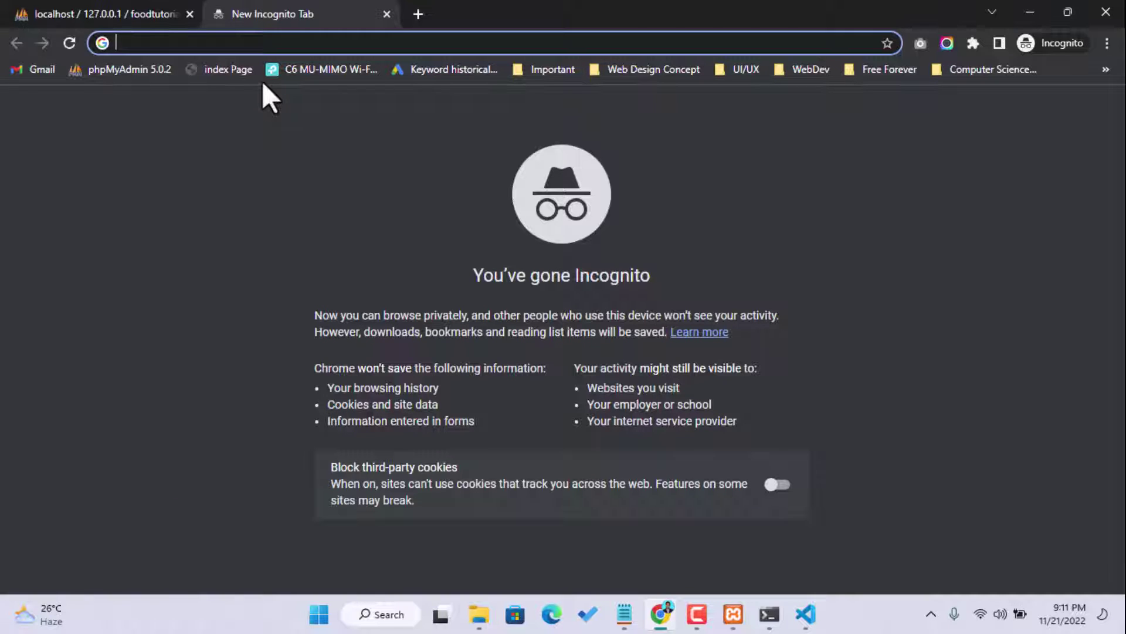
# Step: Load localhost/foodorder and scroll through the food ordering homepage
pyautogui.write('localhos')
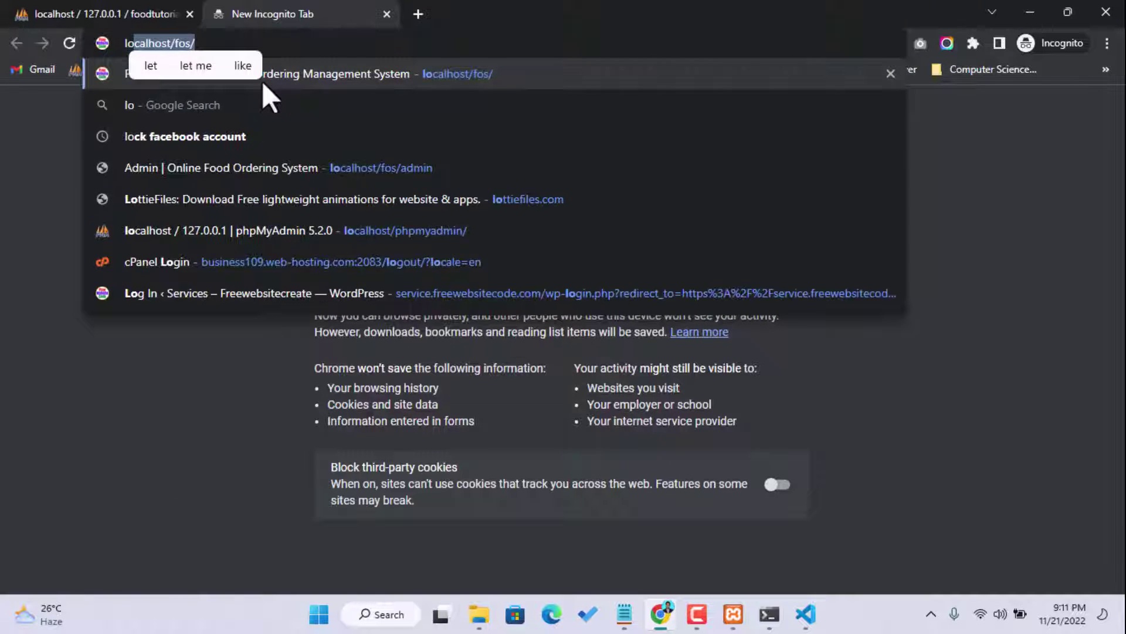
pyautogui.write('t')
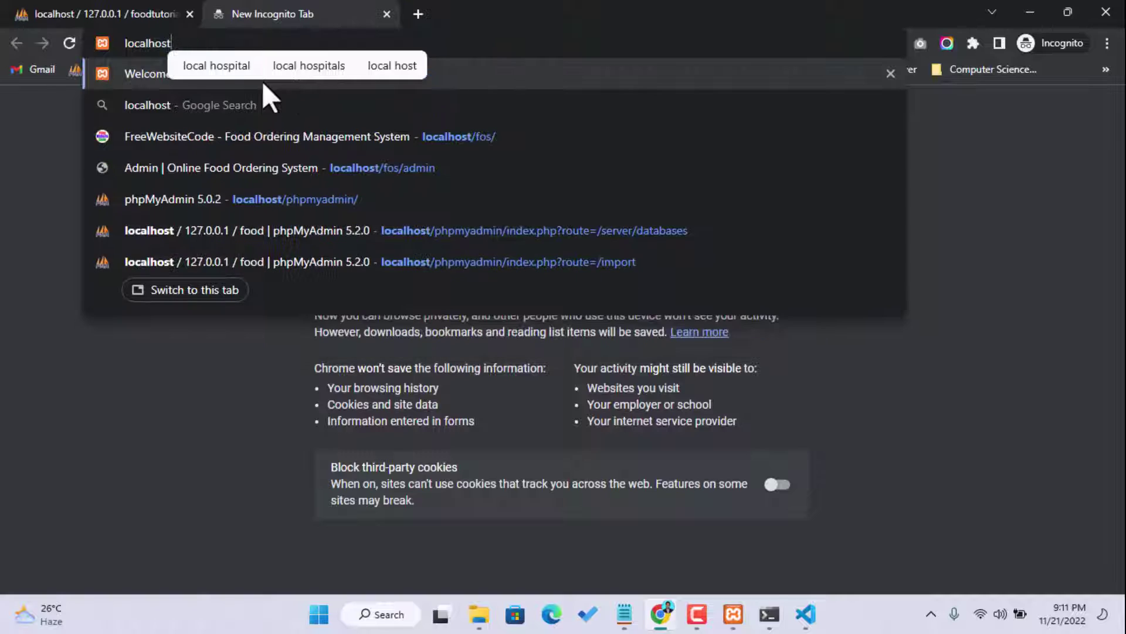
pyautogui.write('/foo')
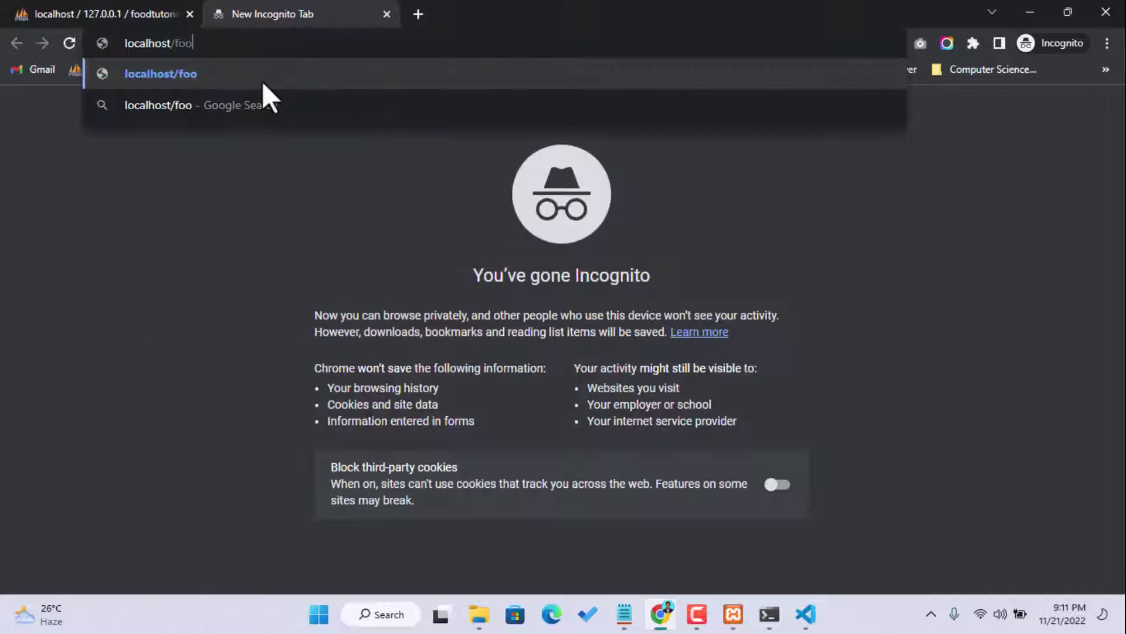
pyautogui.write('dorder')
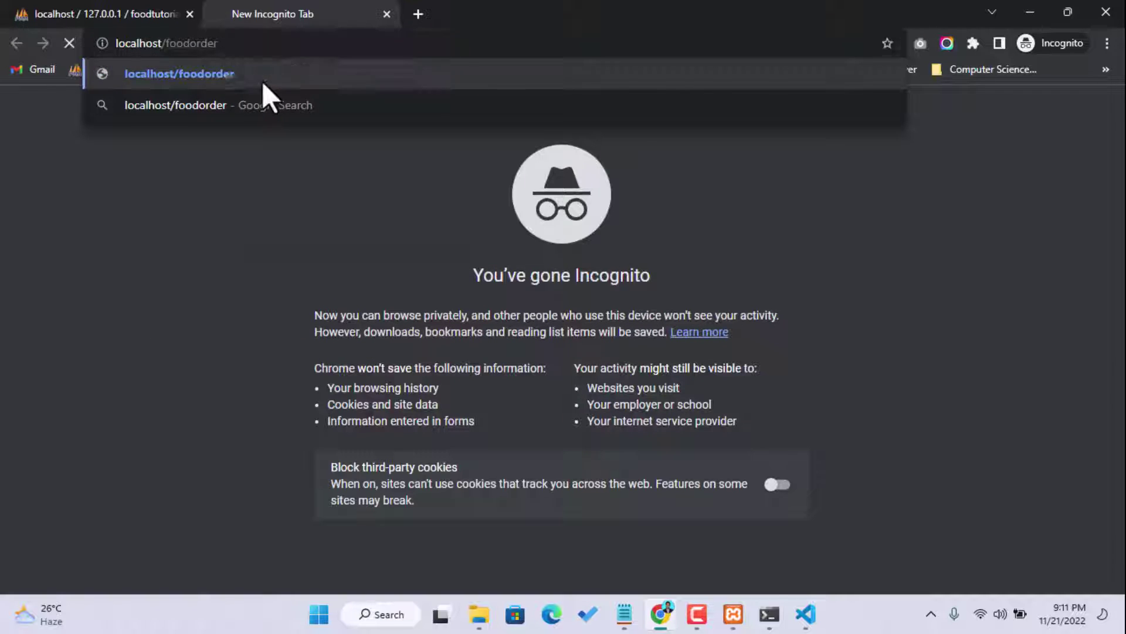
pyautogui.press('Return')
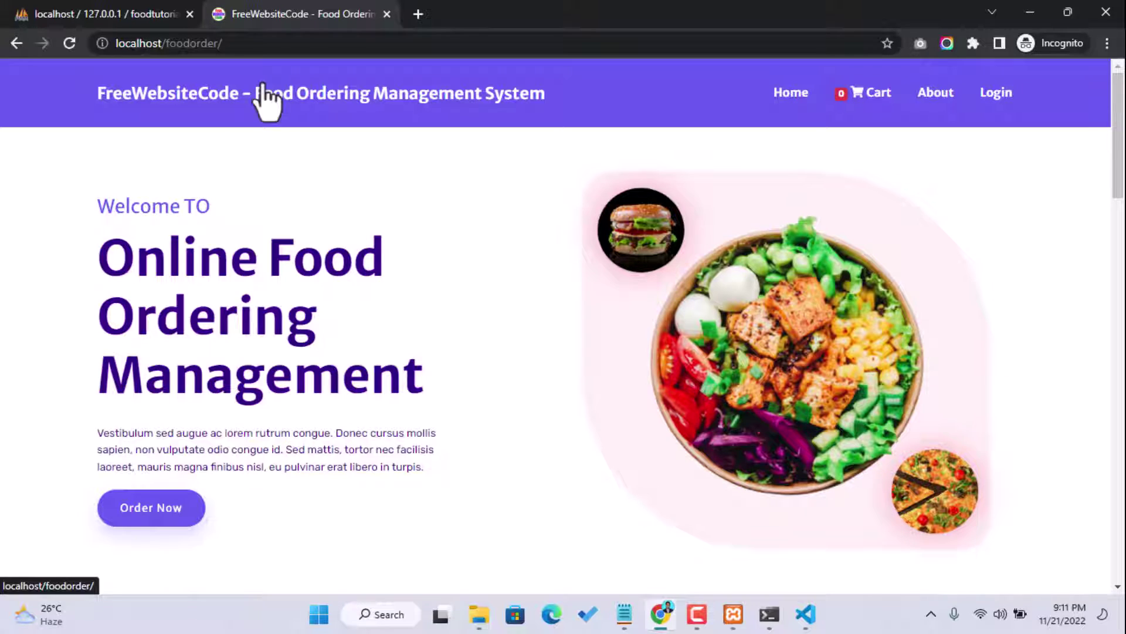
pyautogui.scroll(-2, 403, 378)
pyautogui.scroll(-1, 403, 378)
pyautogui.scroll(3, 397, 372)
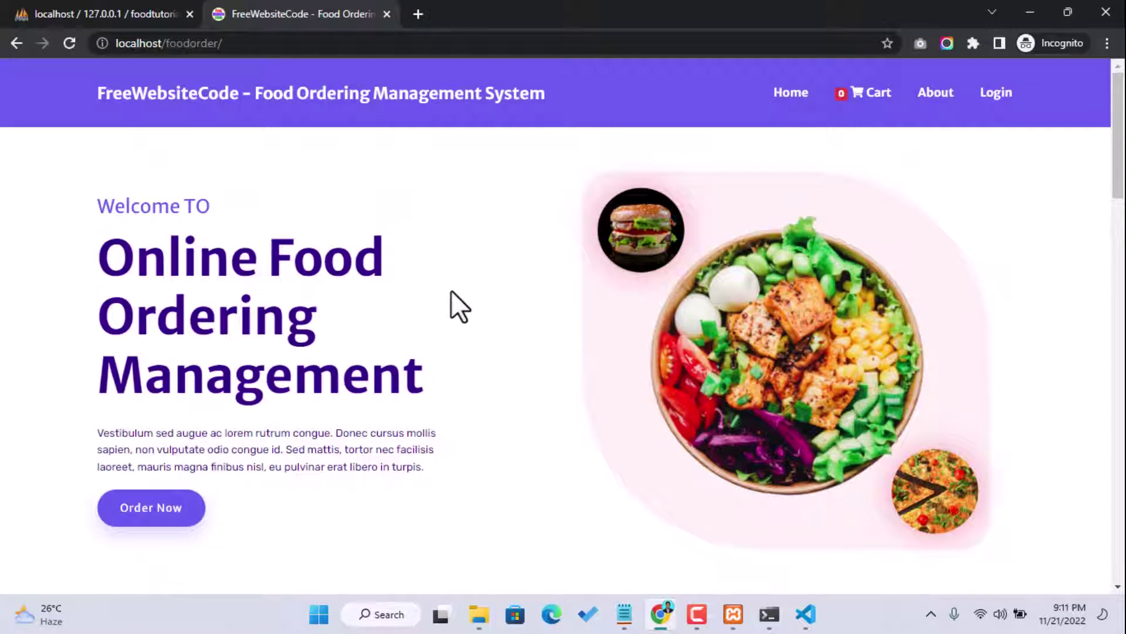
pyautogui.scroll(-1, 513, 280)
pyautogui.scroll(-8, 513, 280)
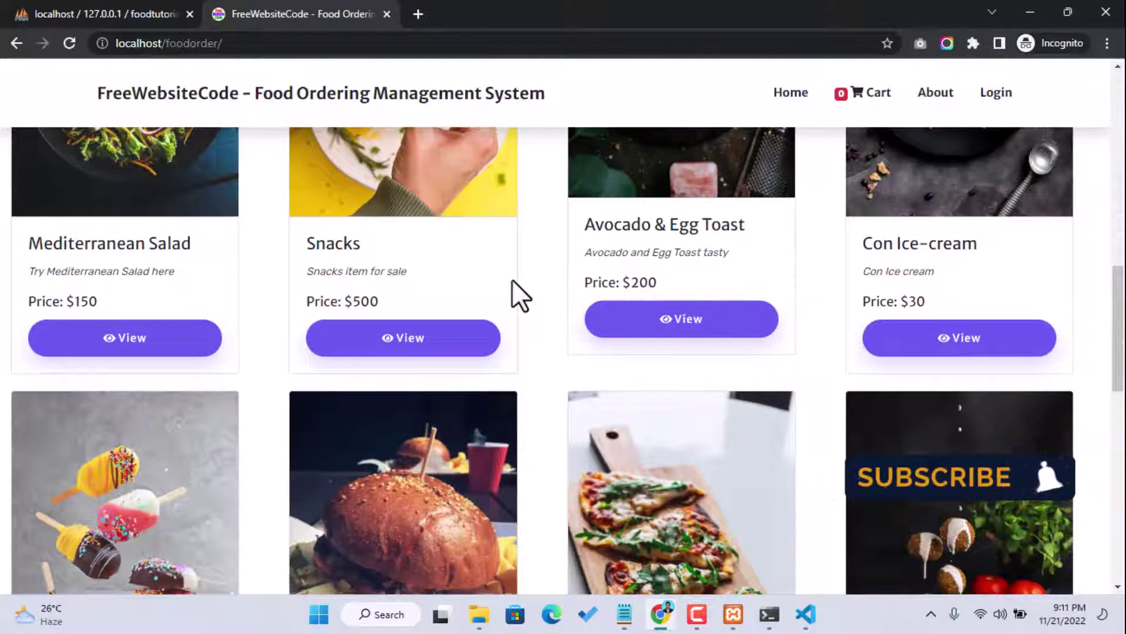
# Step: Reload the homepage and scroll through the food menu cards with their prices
pyautogui.press('F5')
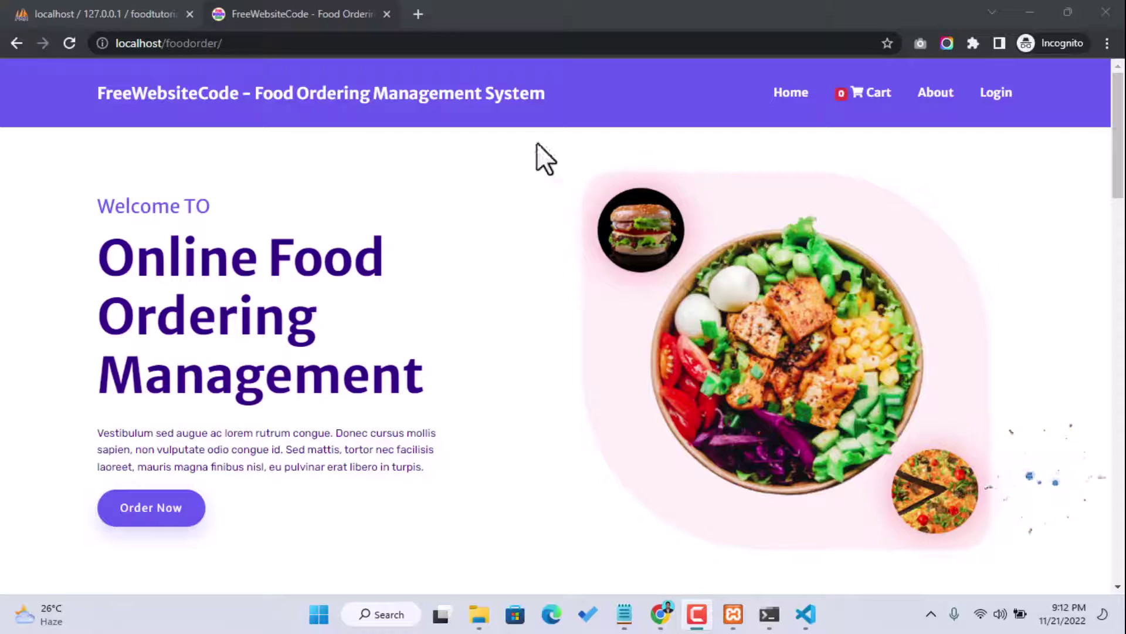
pyautogui.scroll(-5, 361, 258)
pyautogui.hotkey('ctrl', 'l')
pyautogui.scroll(-10, 352, 242)
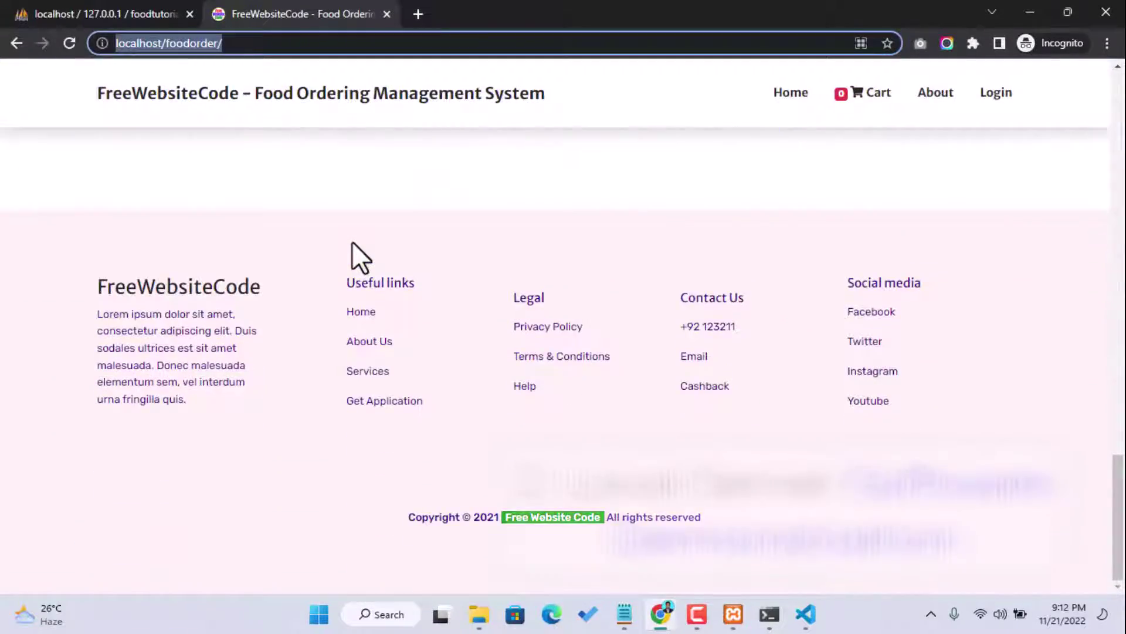
pyautogui.scroll(6, 352, 242)
pyautogui.press('F5')
pyautogui.scroll(-5, 360, 258)
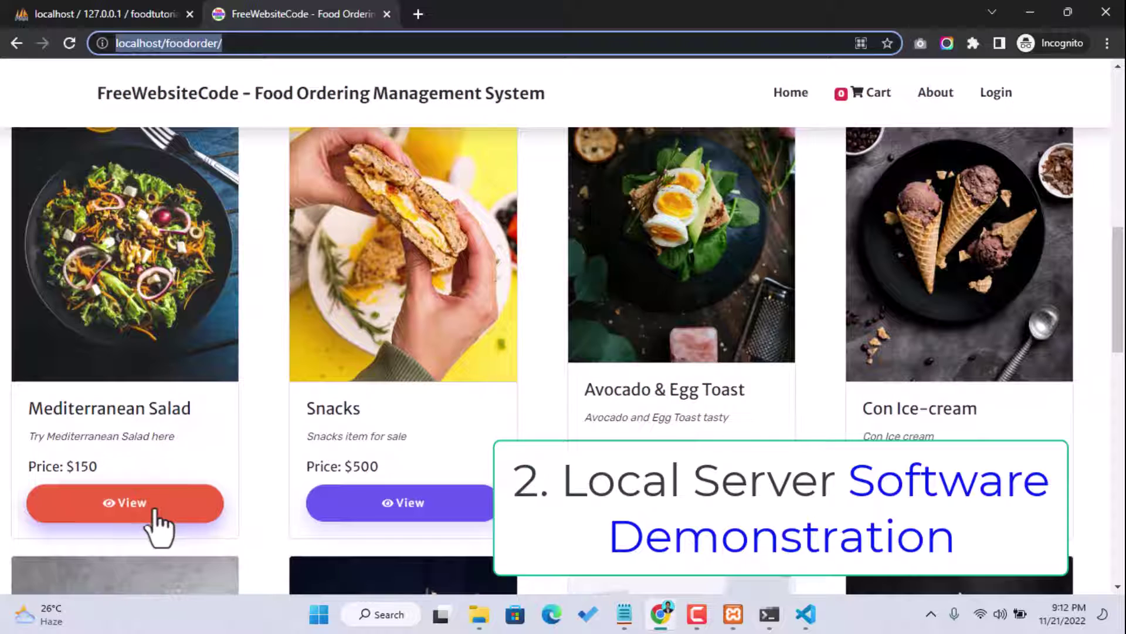
# Step: Add one Mediterranean Salad and two Snacks to the cart
pyautogui.click(154, 509)
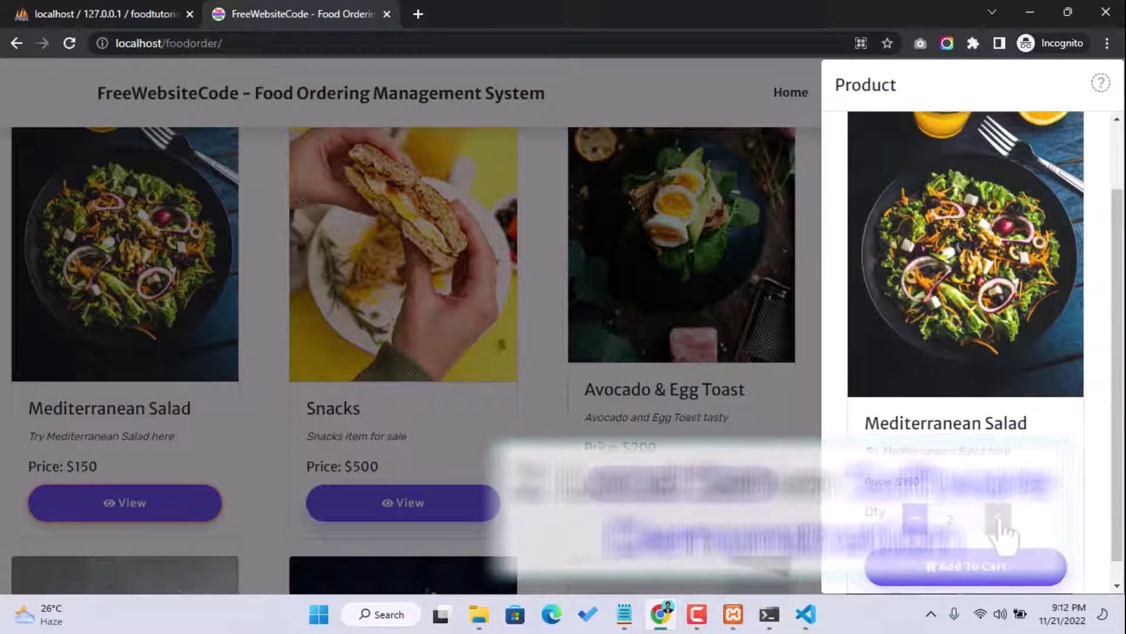
pyautogui.click(928, 572)
pyautogui.scroll(-3, 492, 405)
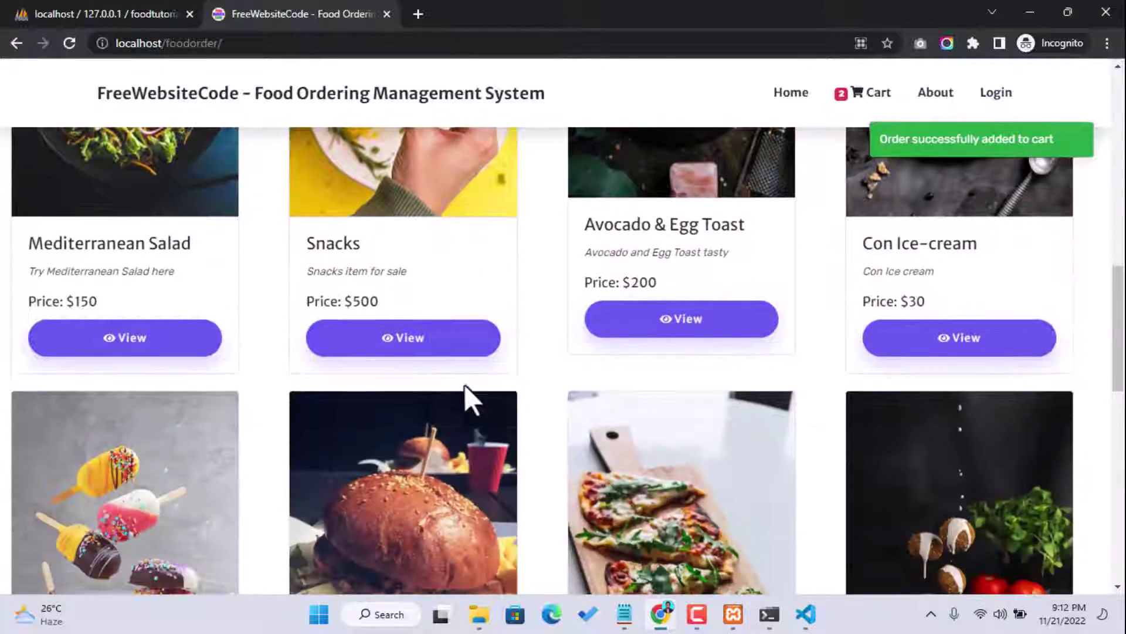
pyautogui.click(419, 340)
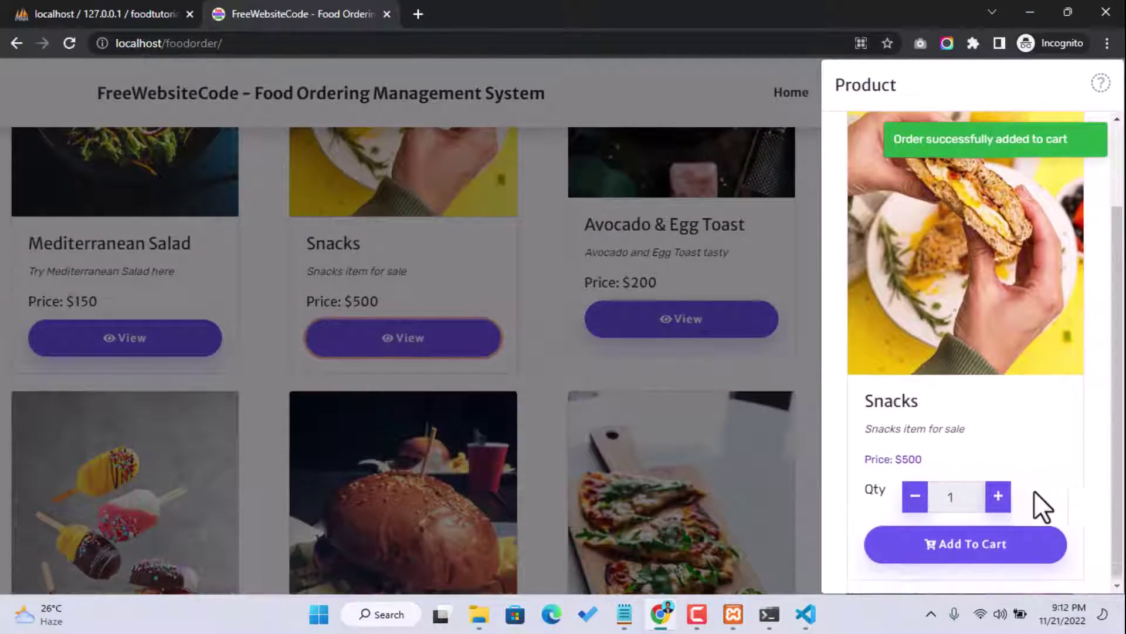
pyautogui.click(1010, 498)
pyautogui.click(1001, 556)
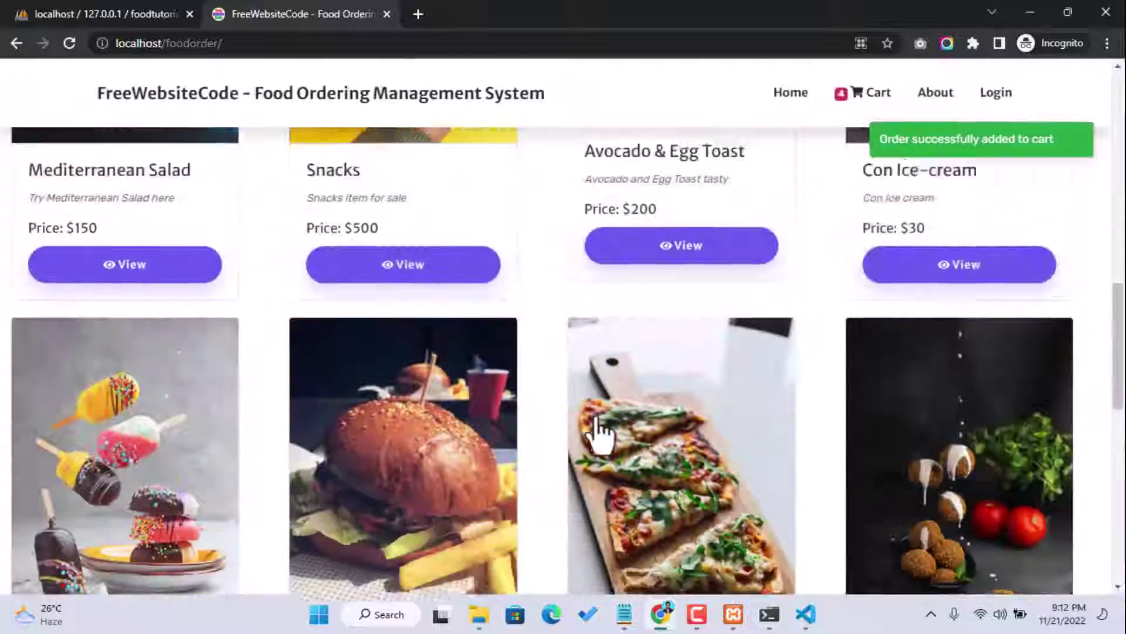
# Step: Add two Avocado & Egg Toast and view the cart totalling 1,700.00
pyautogui.scroll(-3, 599, 433)
pyautogui.click(710, 166)
pyautogui.click(998, 497)
pyautogui.click(968, 551)
pyautogui.scroll(5, 805, 252)
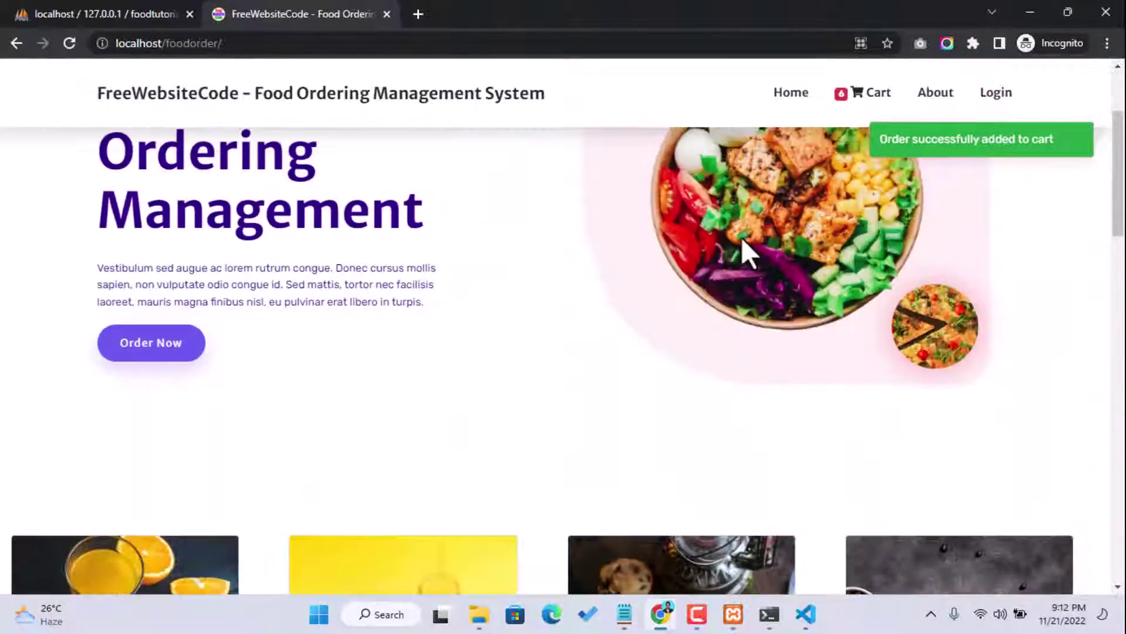
pyautogui.click(873, 101)
pyautogui.scroll(-6, 609, 297)
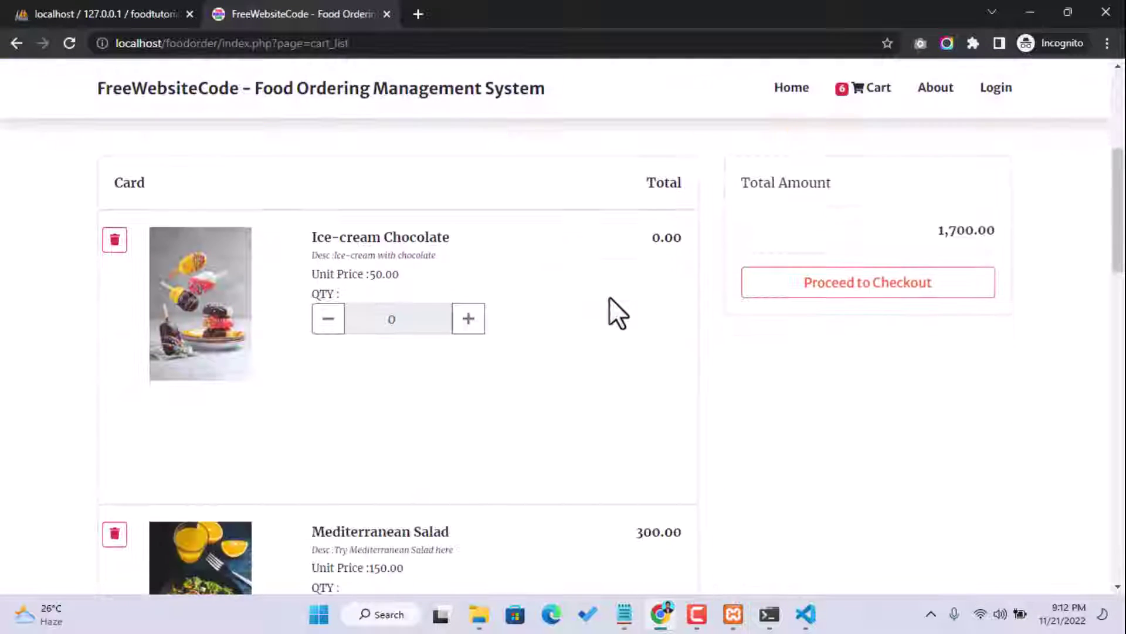
# Step: Proceed to checkout and autofill the new account registration form with saved details
pyautogui.click(827, 263)
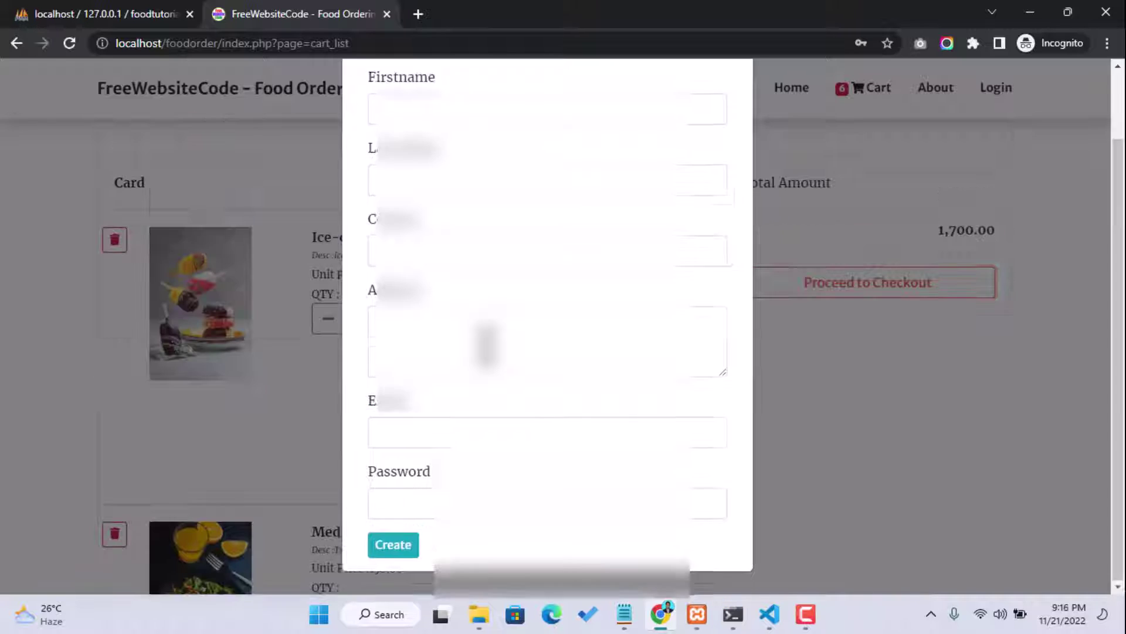
pyautogui.scroll(2, 549, 329)
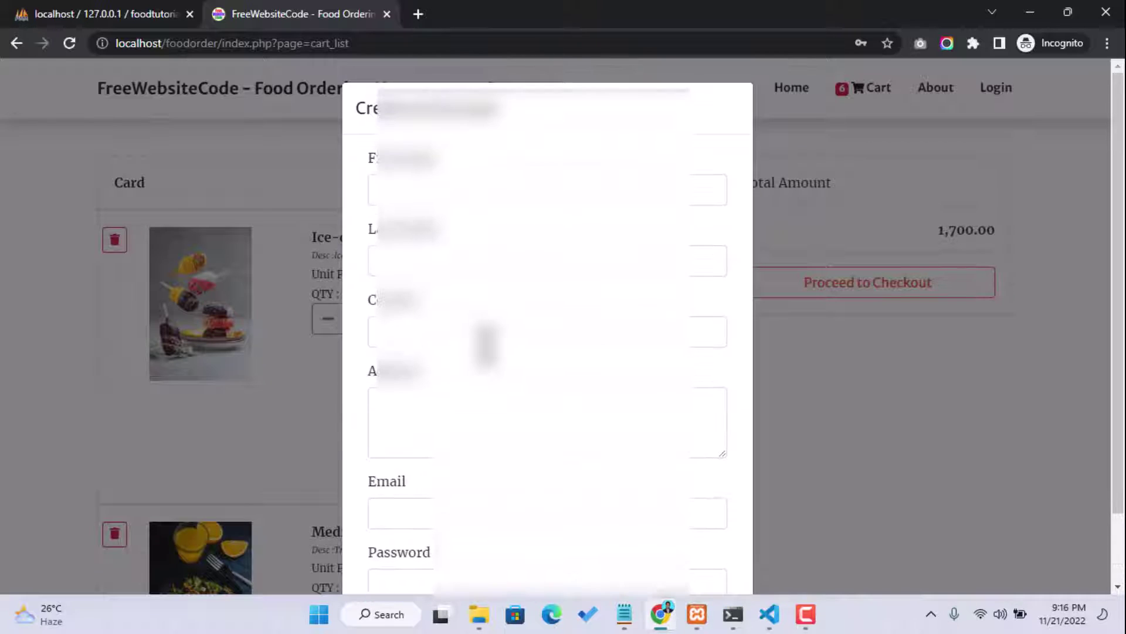
pyautogui.click(485, 249)
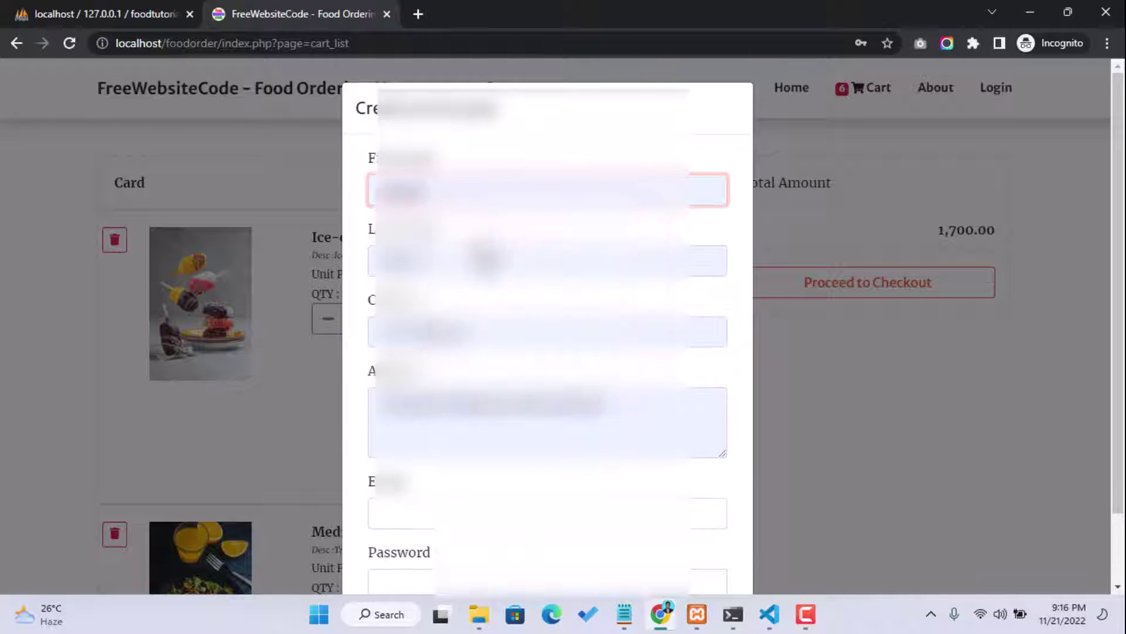
pyautogui.scroll(-1, 475, 322)
# Step: Attempt to submit the registration form after skipping the saved password suggestions
pyautogui.click(463, 431)
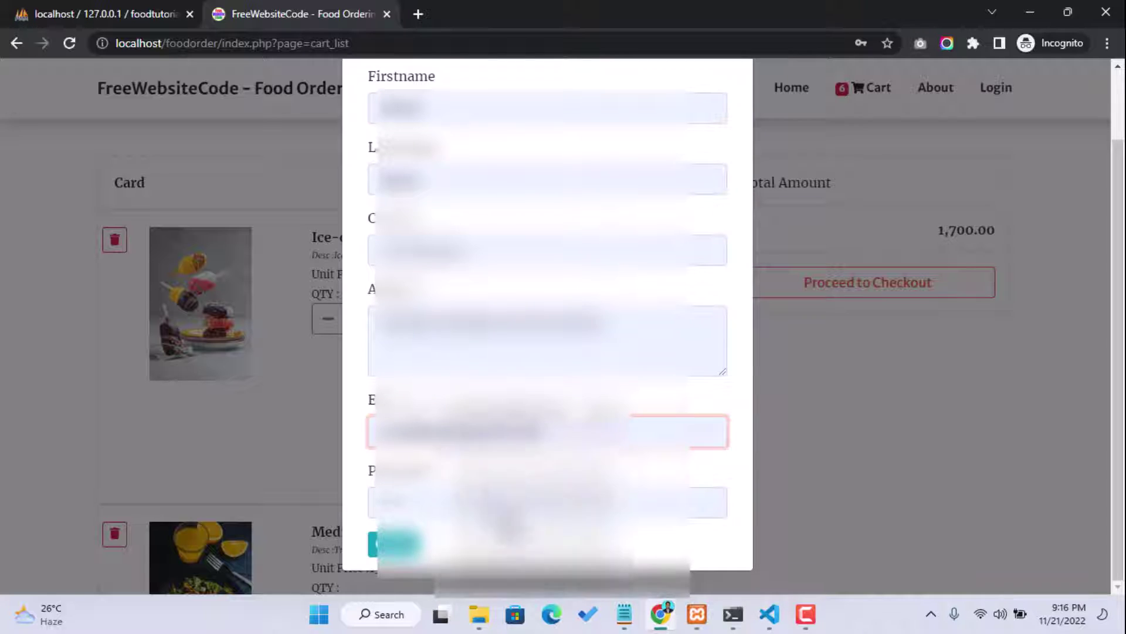
pyautogui.press('Tab')
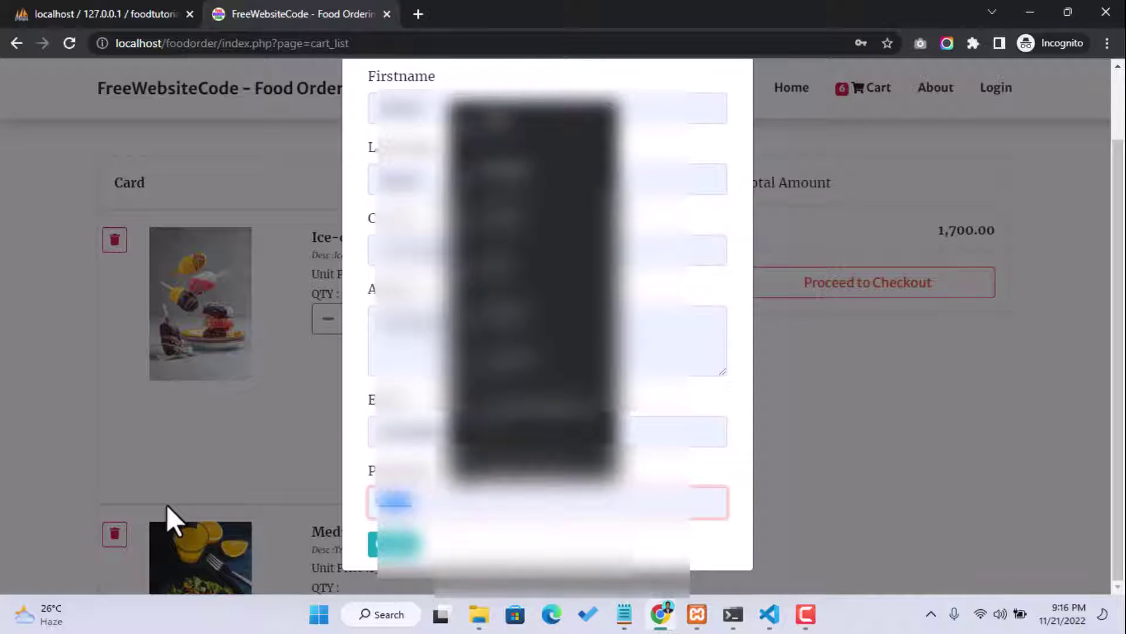
pyautogui.press('Escape')
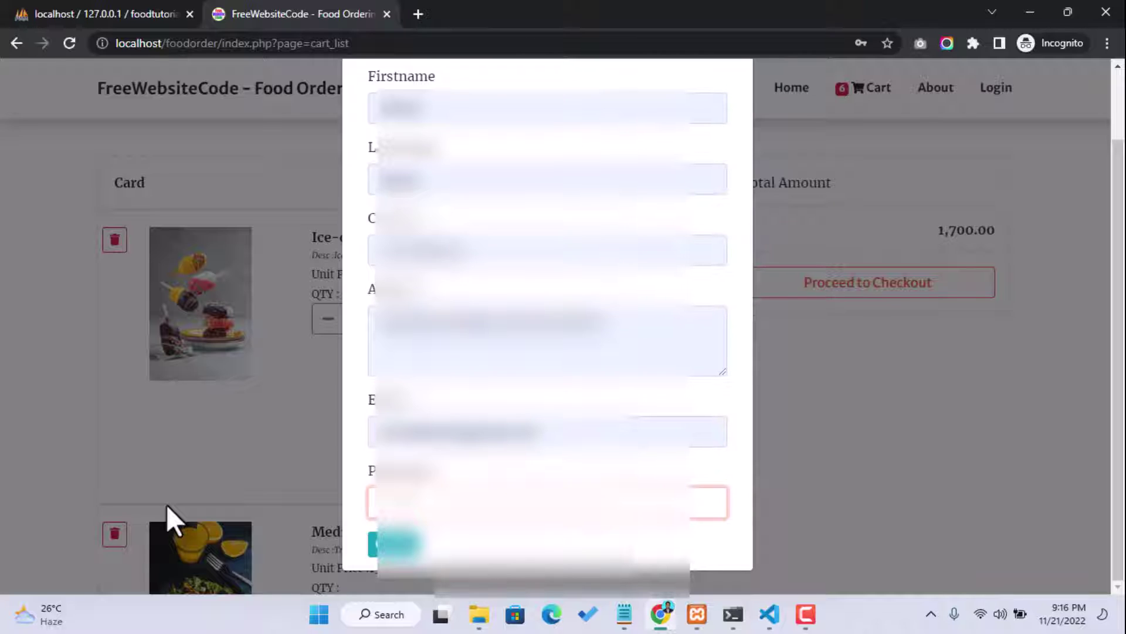
pyautogui.click(396, 545)
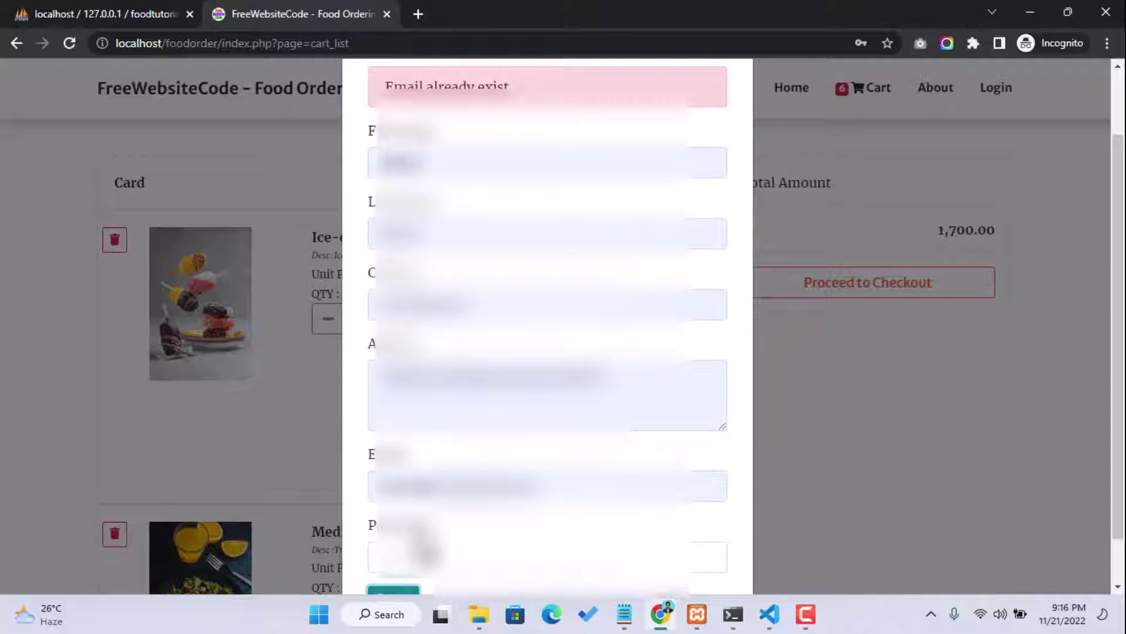
pyautogui.scroll(-3, 490, 432)
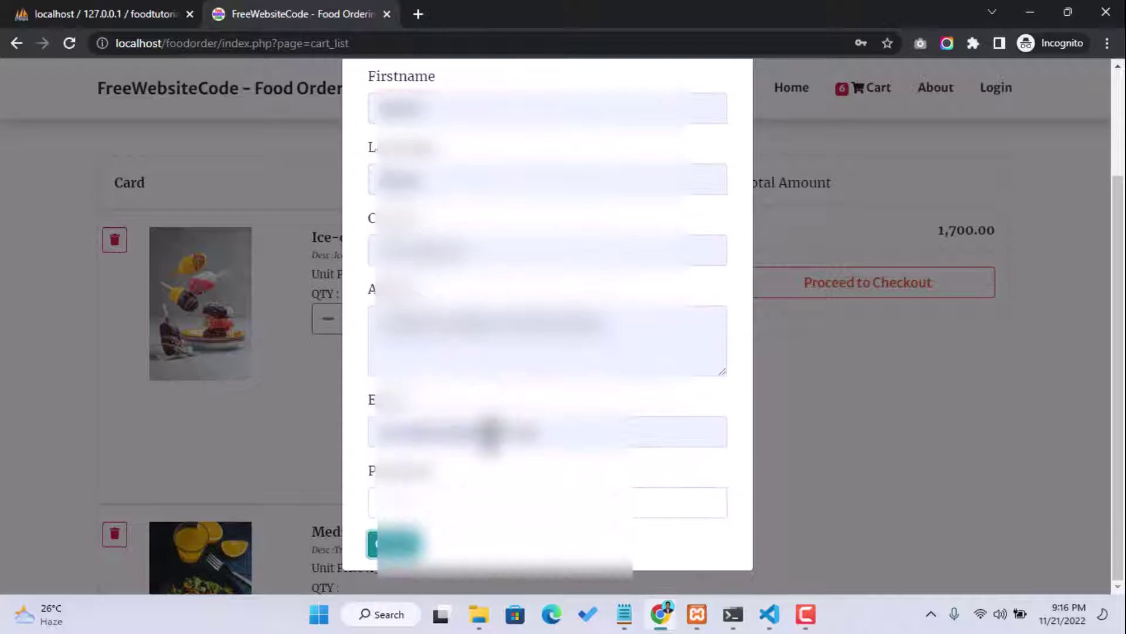
pyautogui.scroll(3, 490, 432)
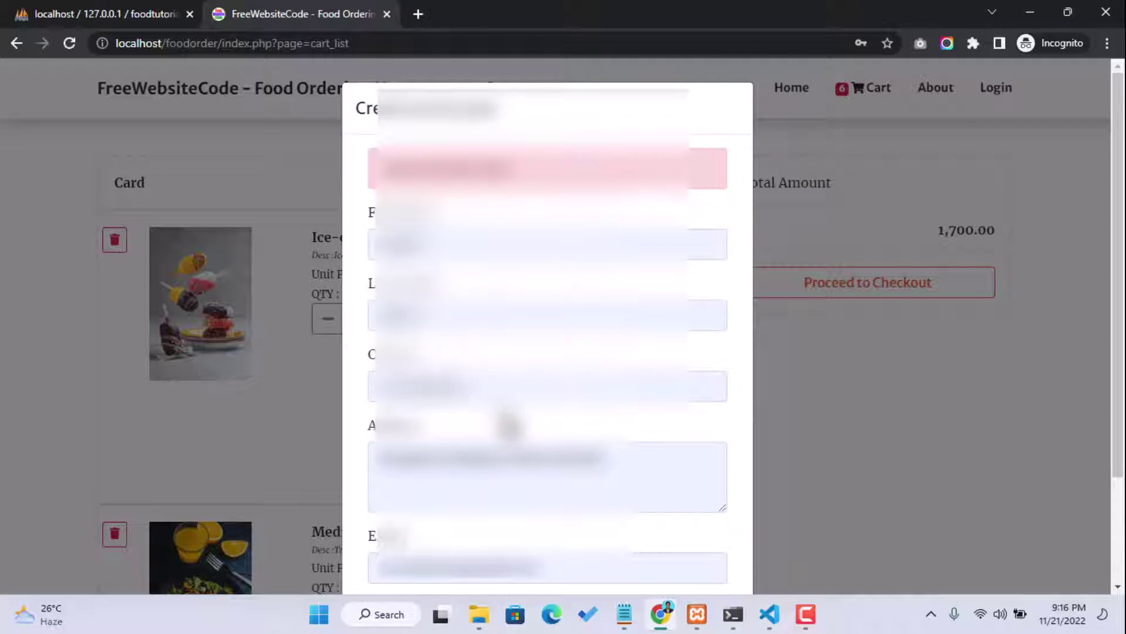
pyautogui.scroll(-1, 499, 337)
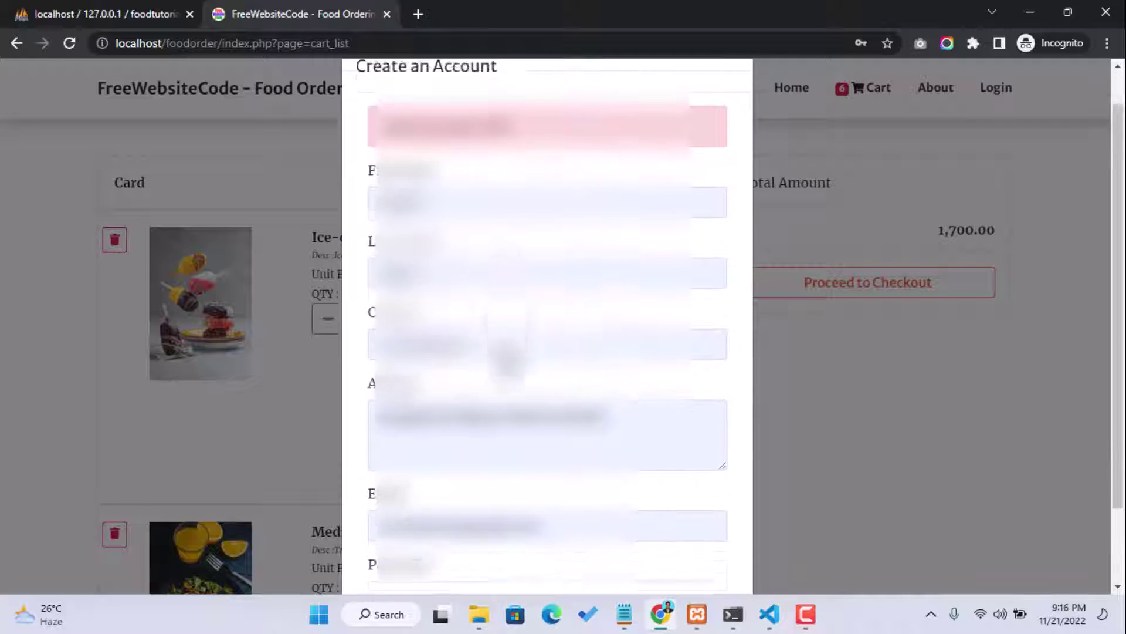
# Step: Correct the email address, enter a password and create the account
pyautogui.rightClick(452, 483)
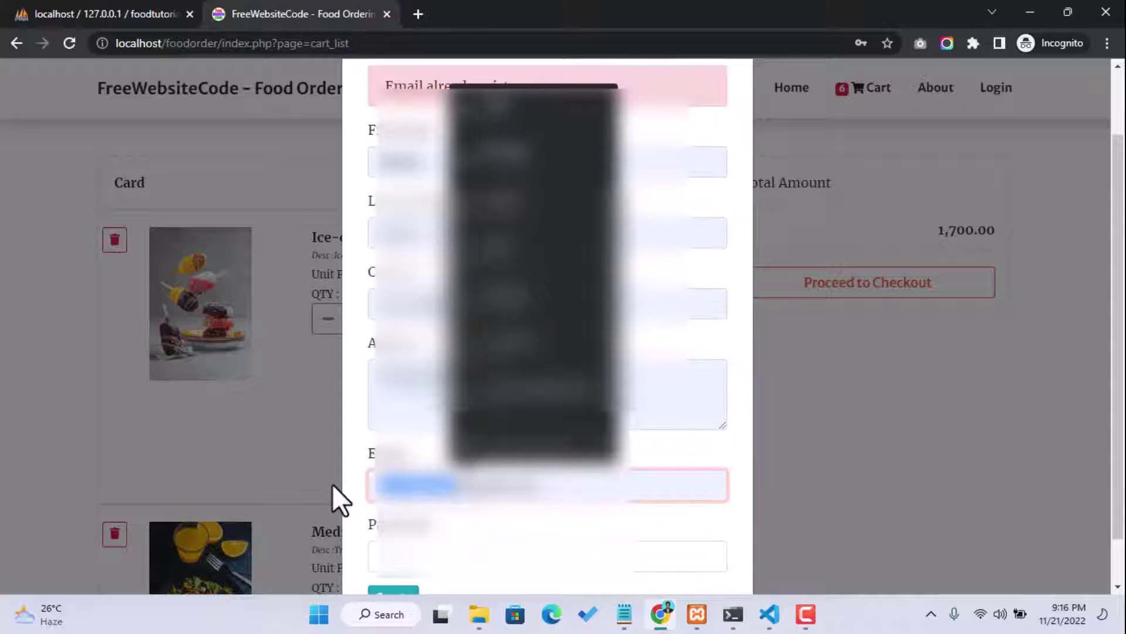
pyautogui.press('Escape')
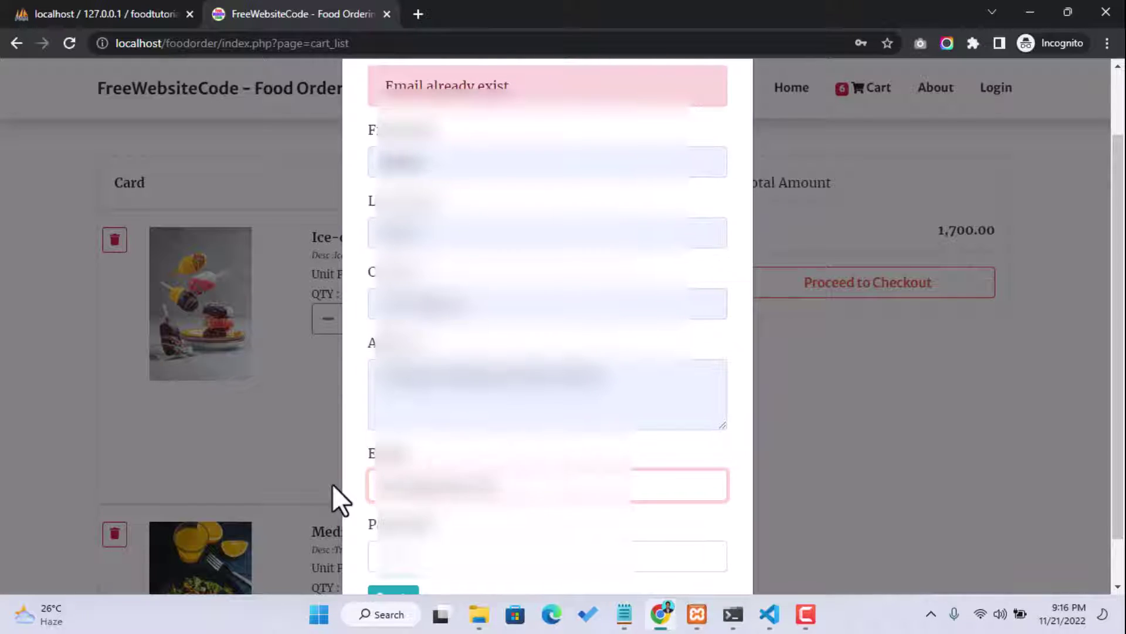
pyautogui.write('o@gmail.com')
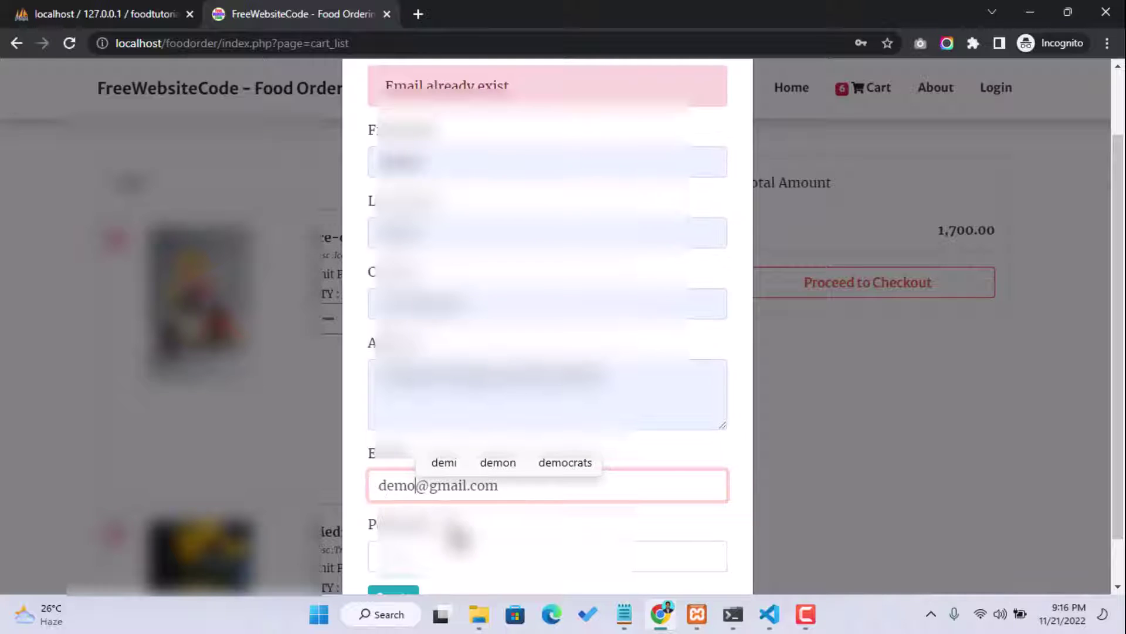
pyautogui.click(417, 556)
pyautogui.write('123456')
pyautogui.scroll(-1, 373, 569)
pyautogui.click(386, 551)
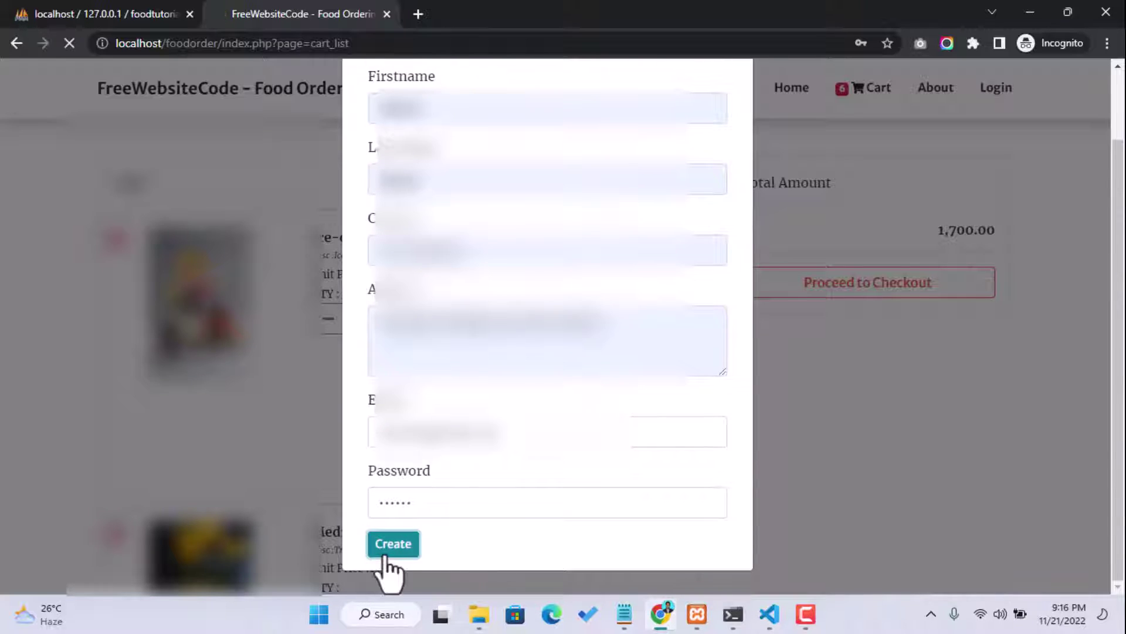
pyautogui.scroll(-5, 447, 274)
# Step: Place the order from the checkout form and review the home page with an empty cart
pyautogui.scroll(-3, 447, 273)
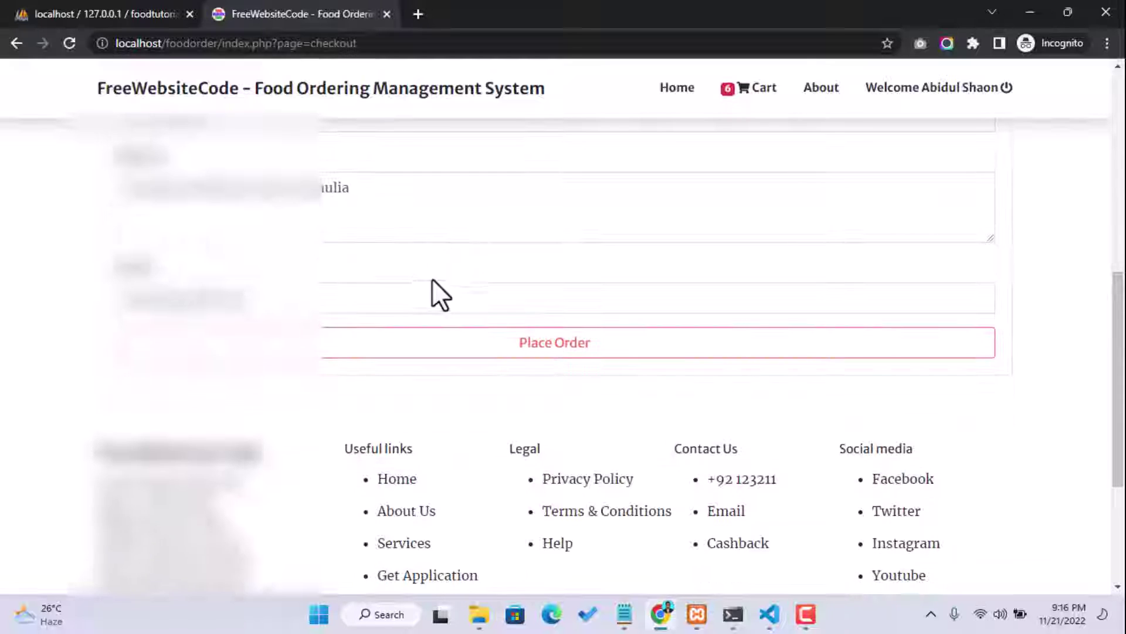
pyautogui.scroll(10, 409, 292)
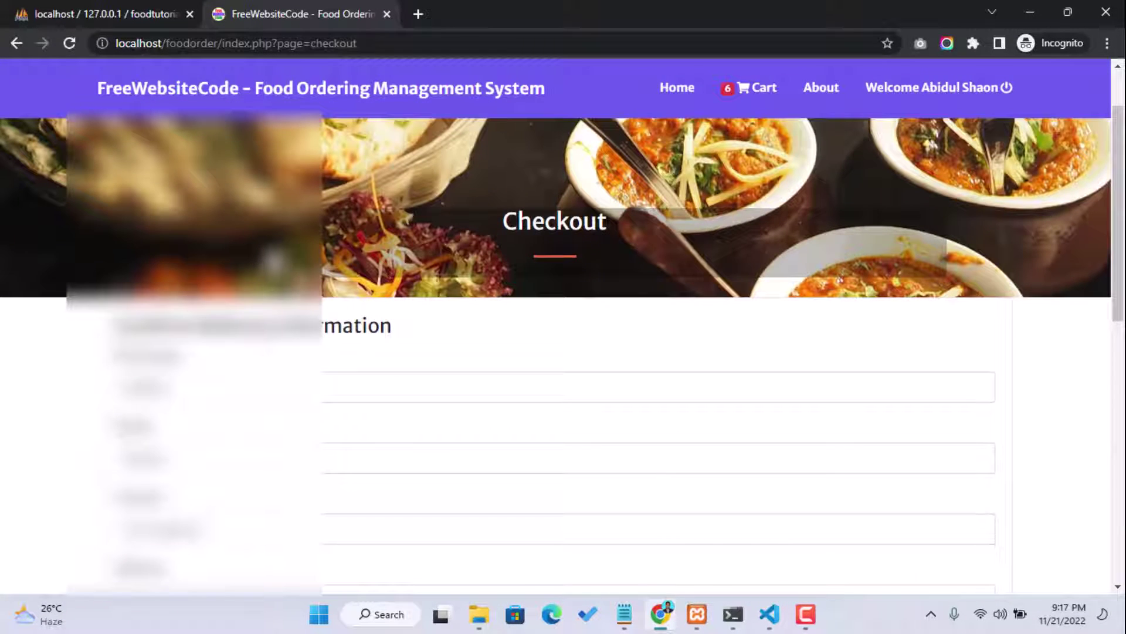
pyautogui.scroll(-5, 281, 259)
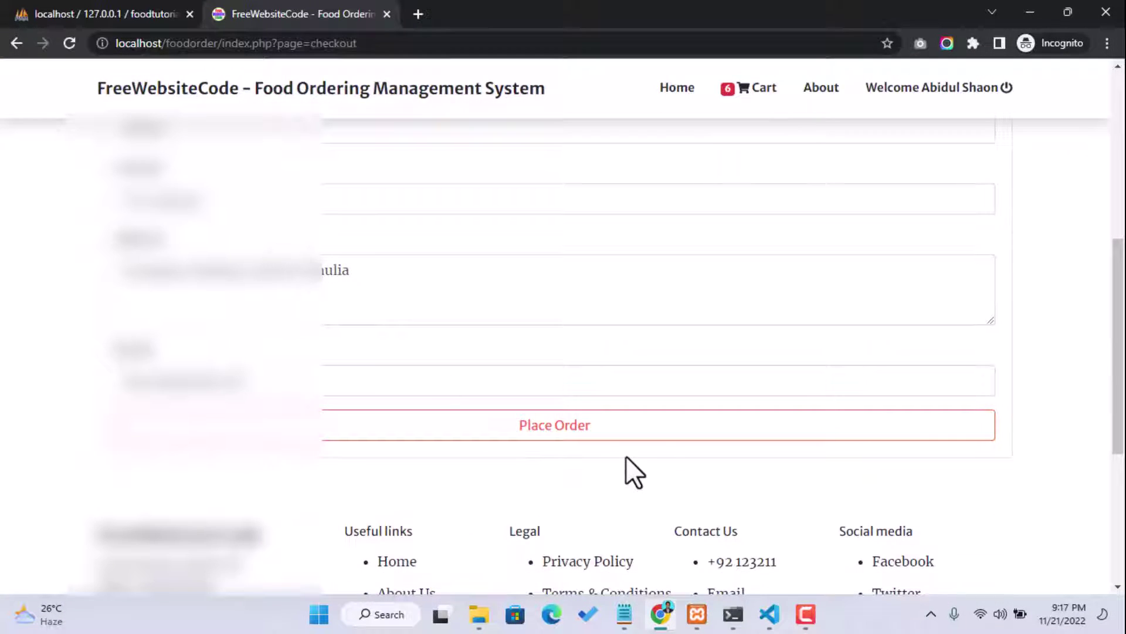
pyautogui.click(594, 444)
pyautogui.scroll(-3, 595, 445)
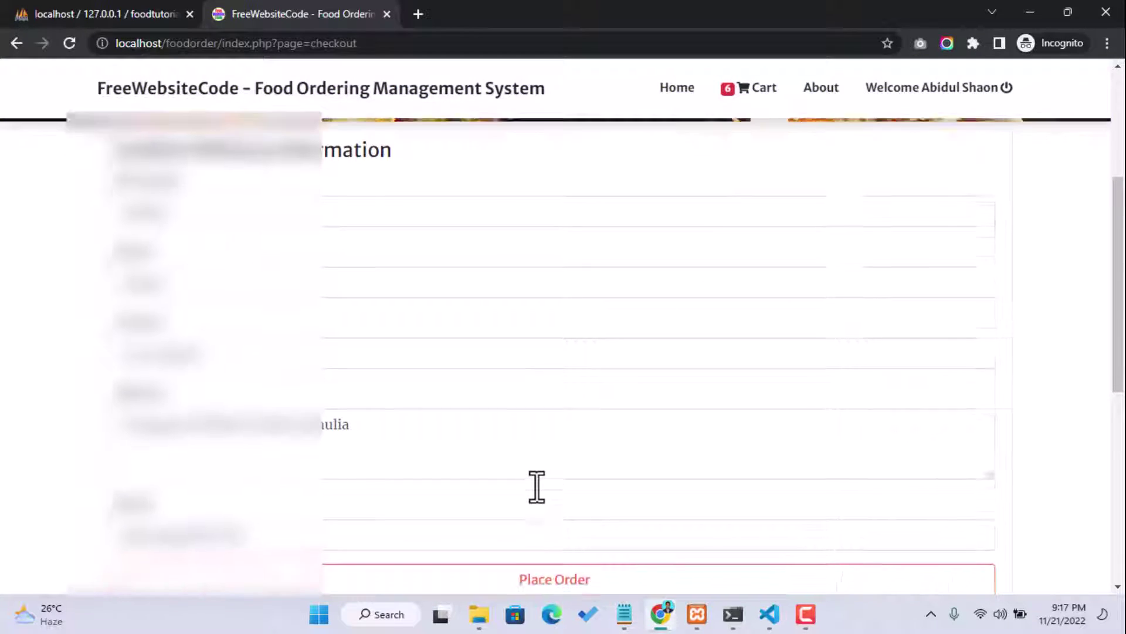
pyautogui.click(555, 451)
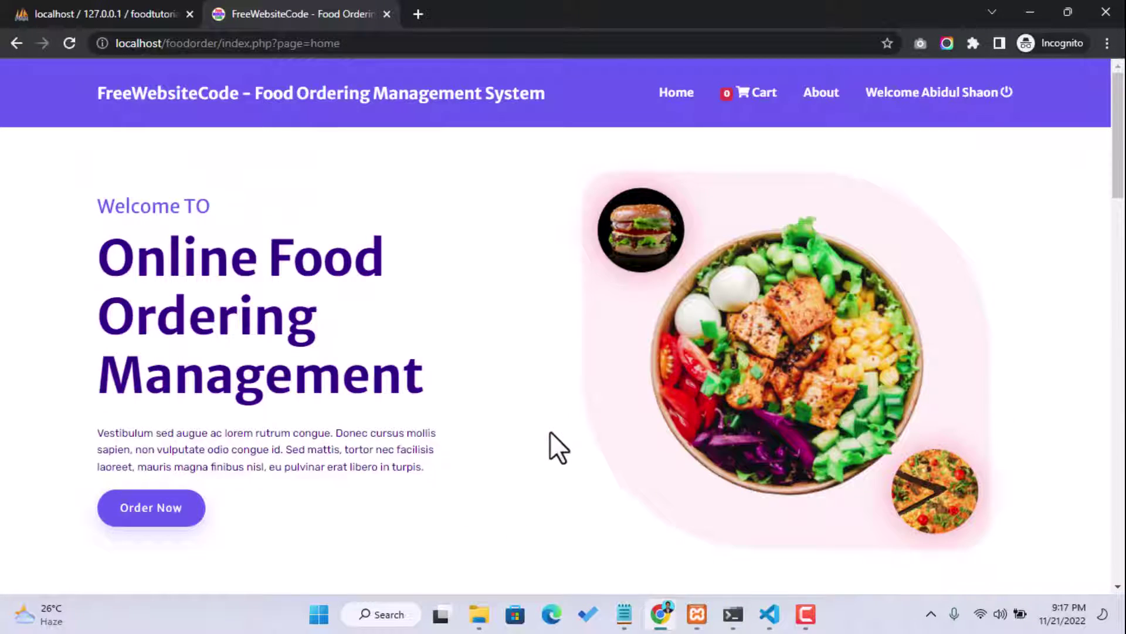
pyautogui.scroll(-3, 510, 399)
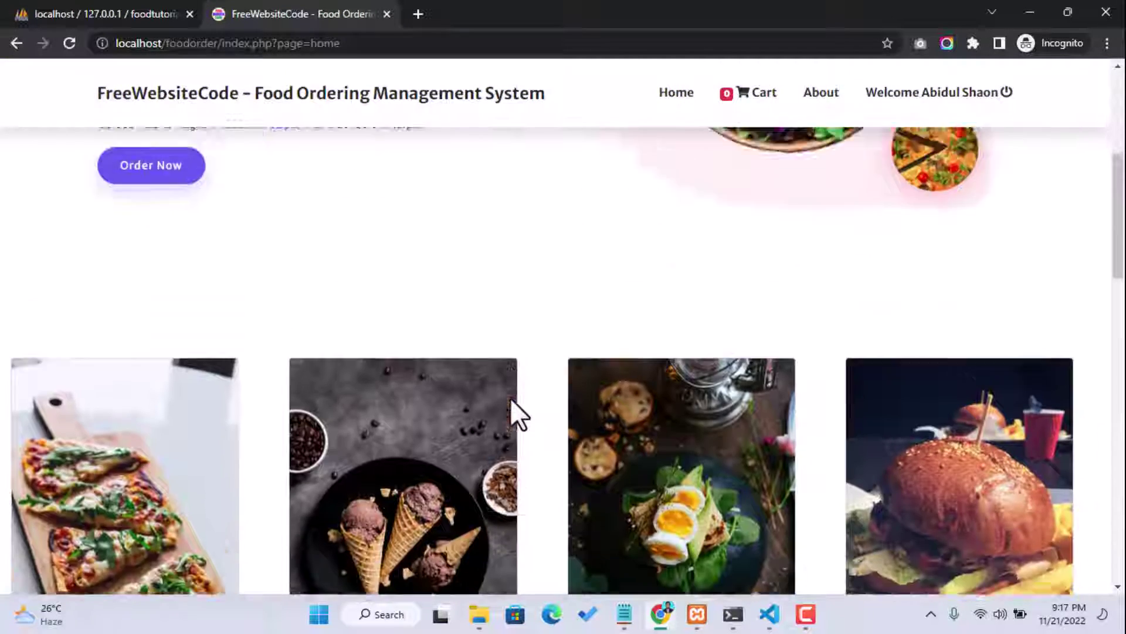
pyautogui.scroll(6, 525, 387)
pyautogui.scroll(-4, 552, 308)
pyautogui.scroll(4, 552, 309)
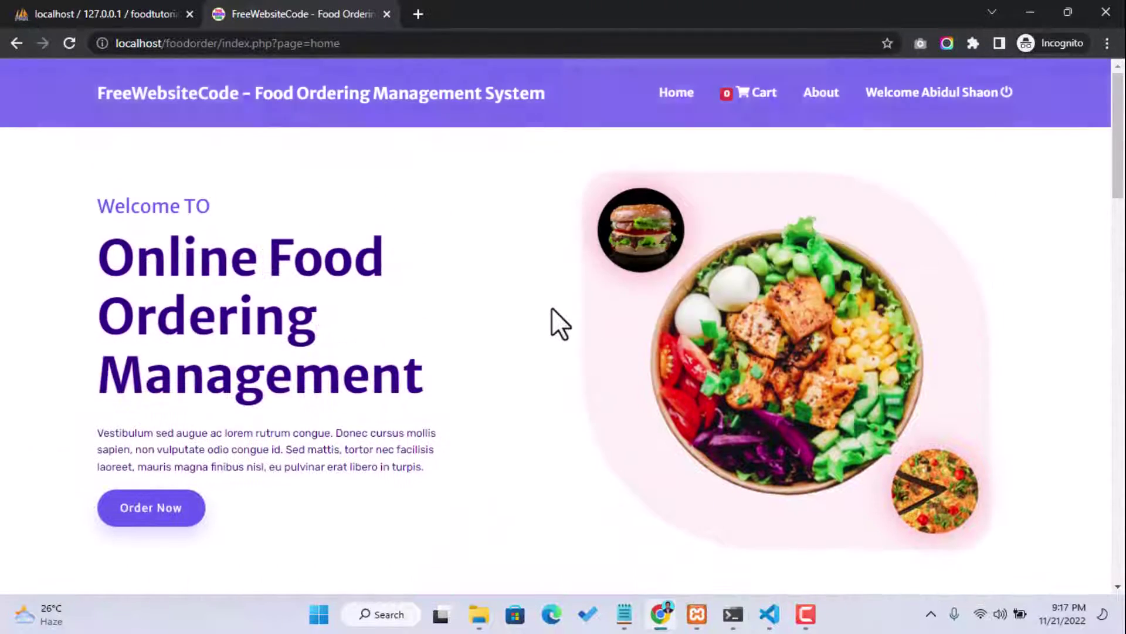
# Step: Log out of the customer account and go to localhost/foodorder/admin
pyautogui.click(991, 96)
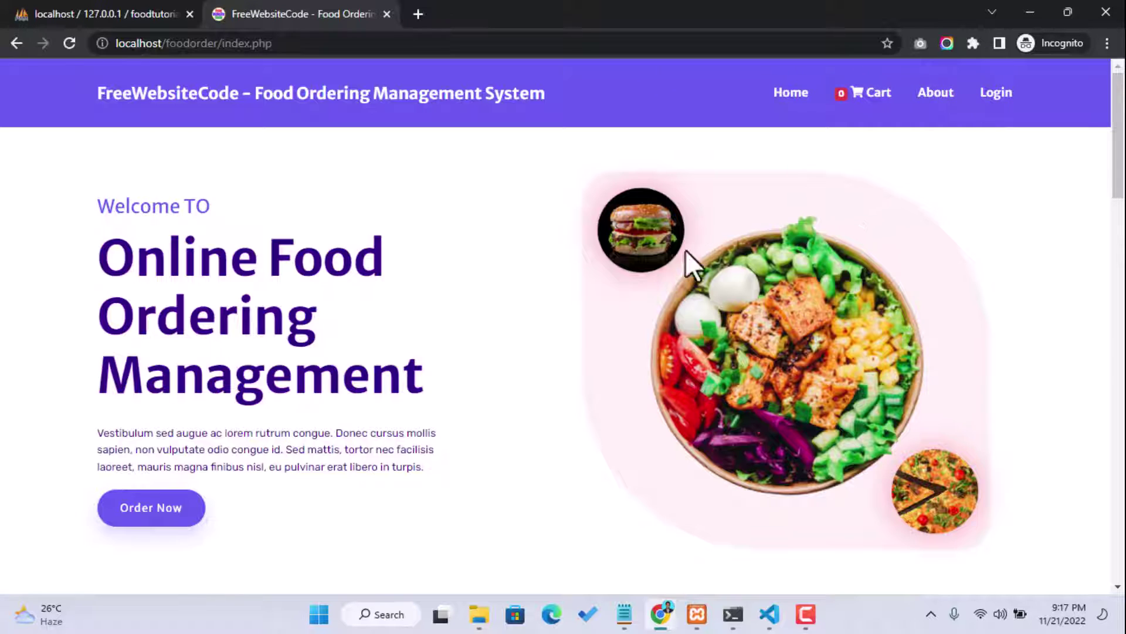
pyautogui.moveTo(223, 49); pyautogui.dragTo(434, 52)
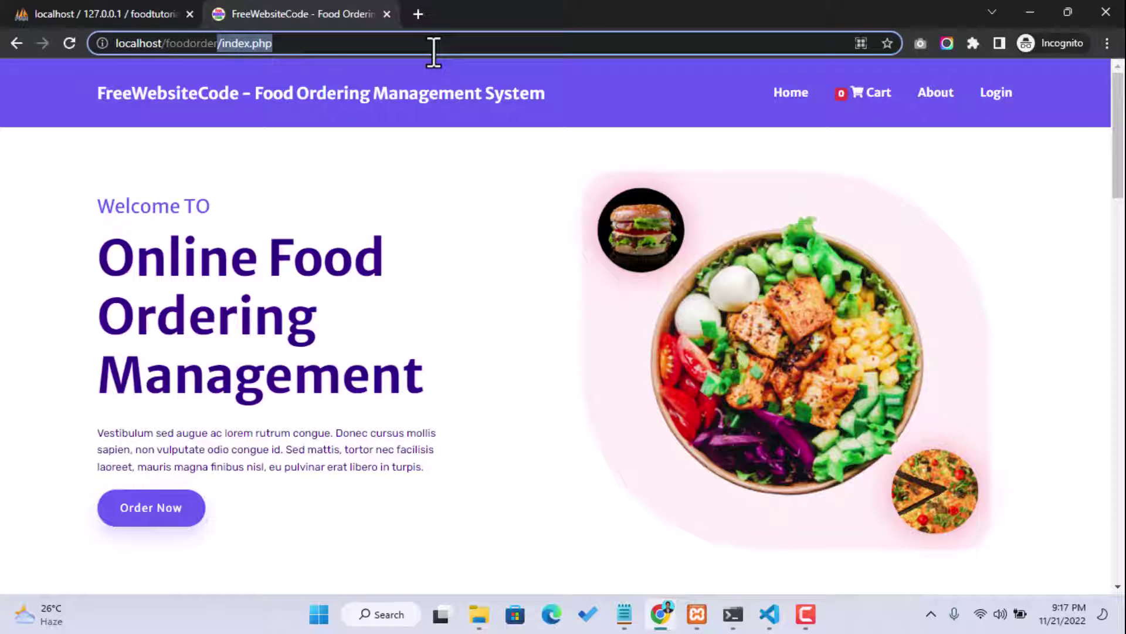
pyautogui.press('BackSpace')
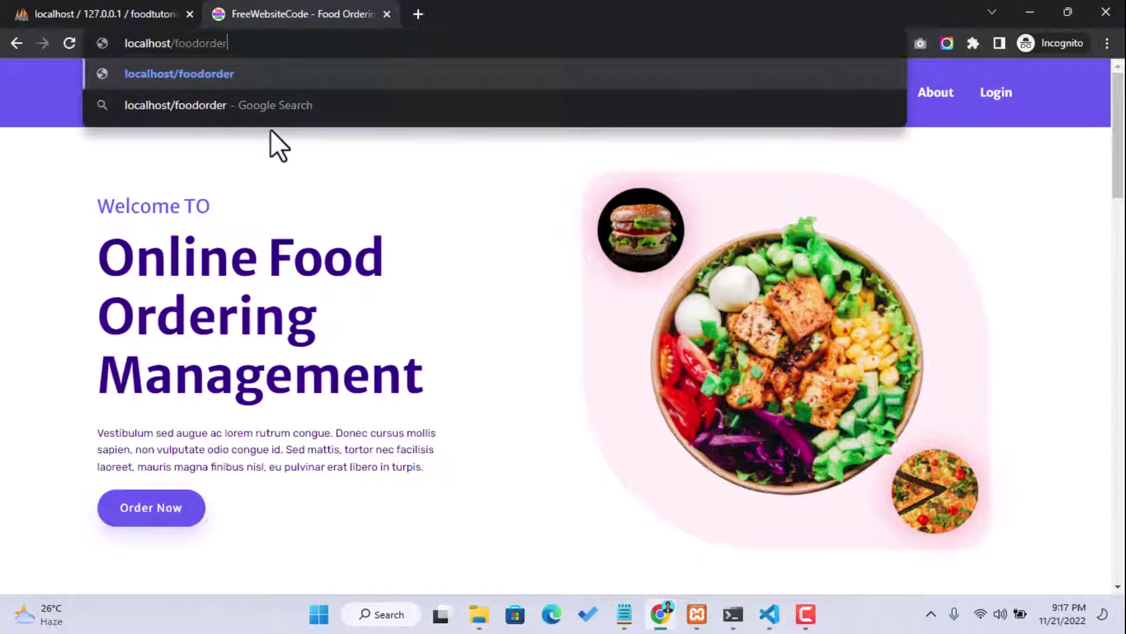
pyautogui.write('/ad')
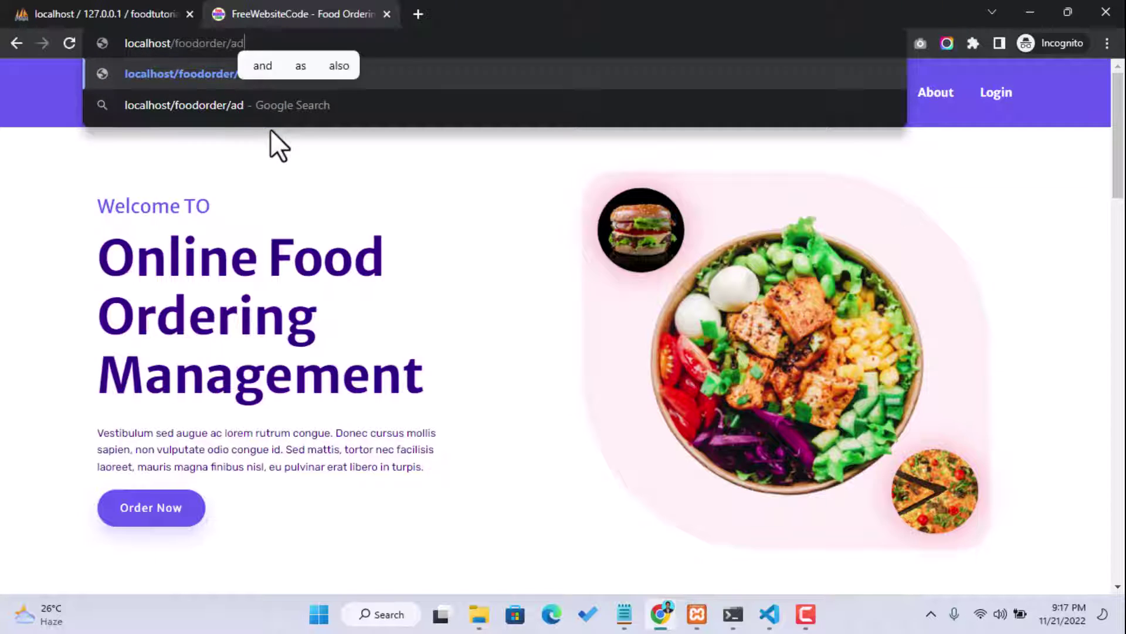
pyautogui.write('min')
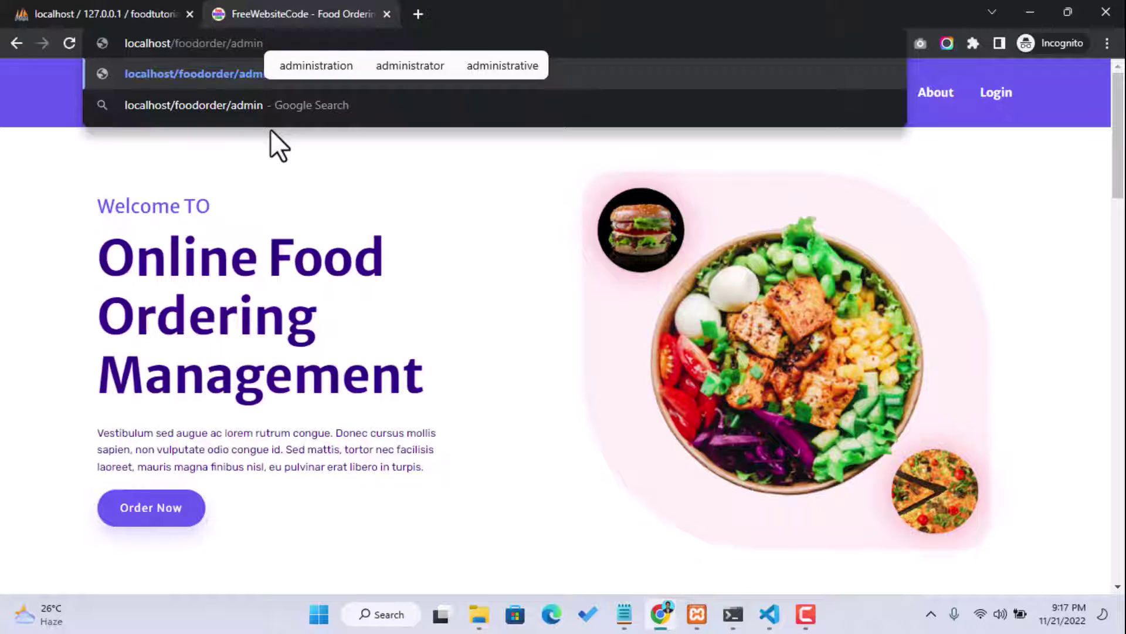
pyautogui.press('Return')
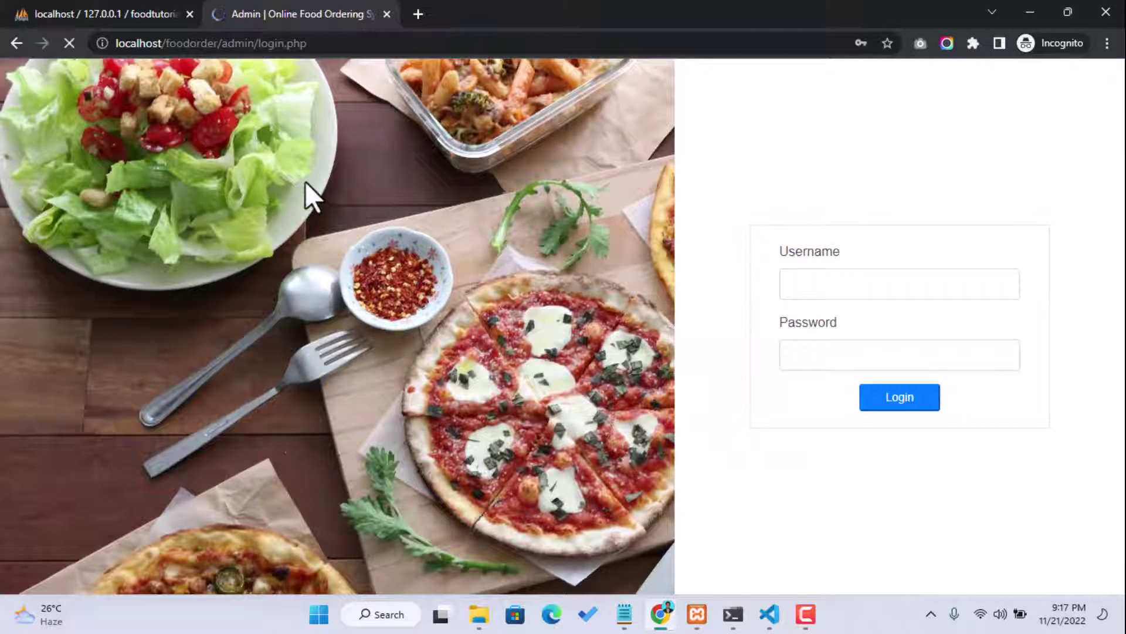
# Step: Enter the administrator username and password on the admin login page
pyautogui.click(836, 285)
pyautogui.write('a')
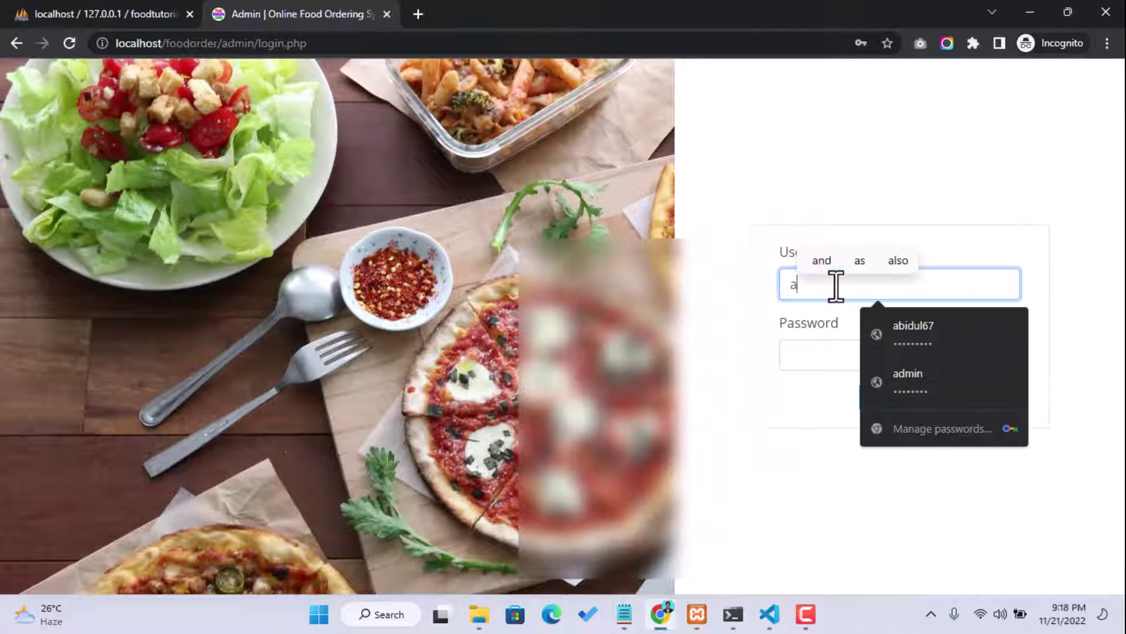
pyautogui.write('dmin')
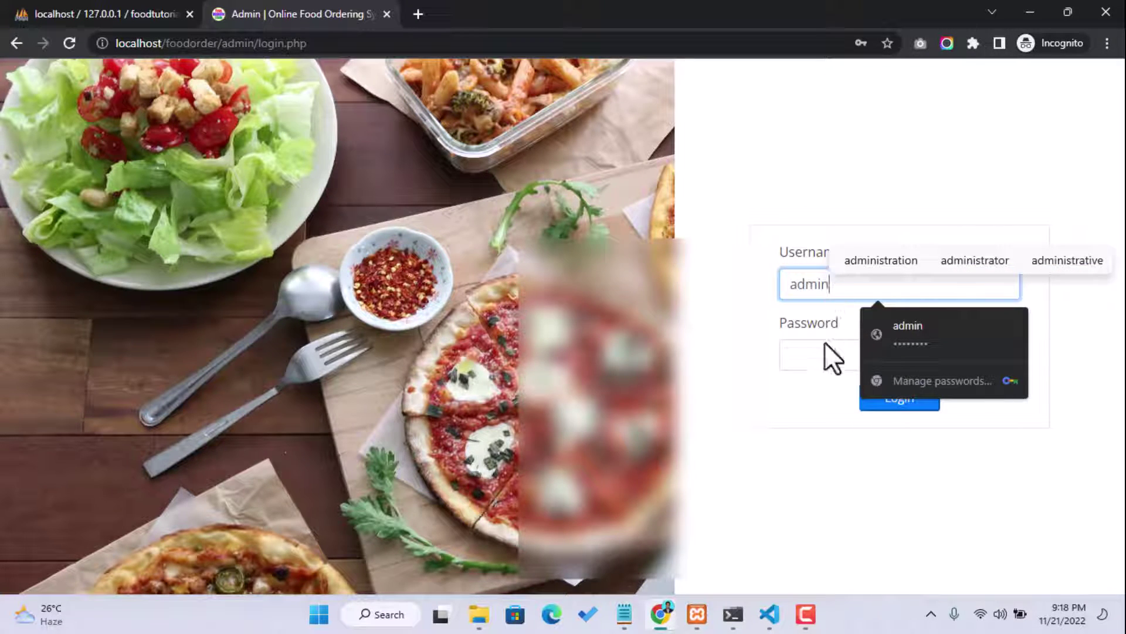
pyautogui.click(827, 353)
pyautogui.write('1234')
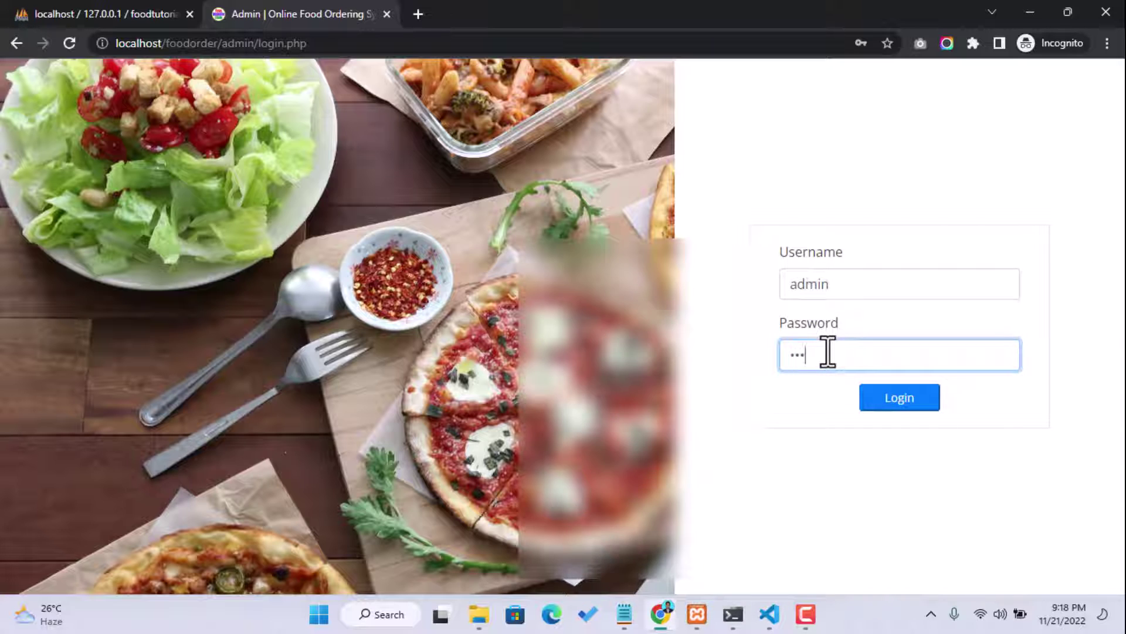
pyautogui.click(873, 396)
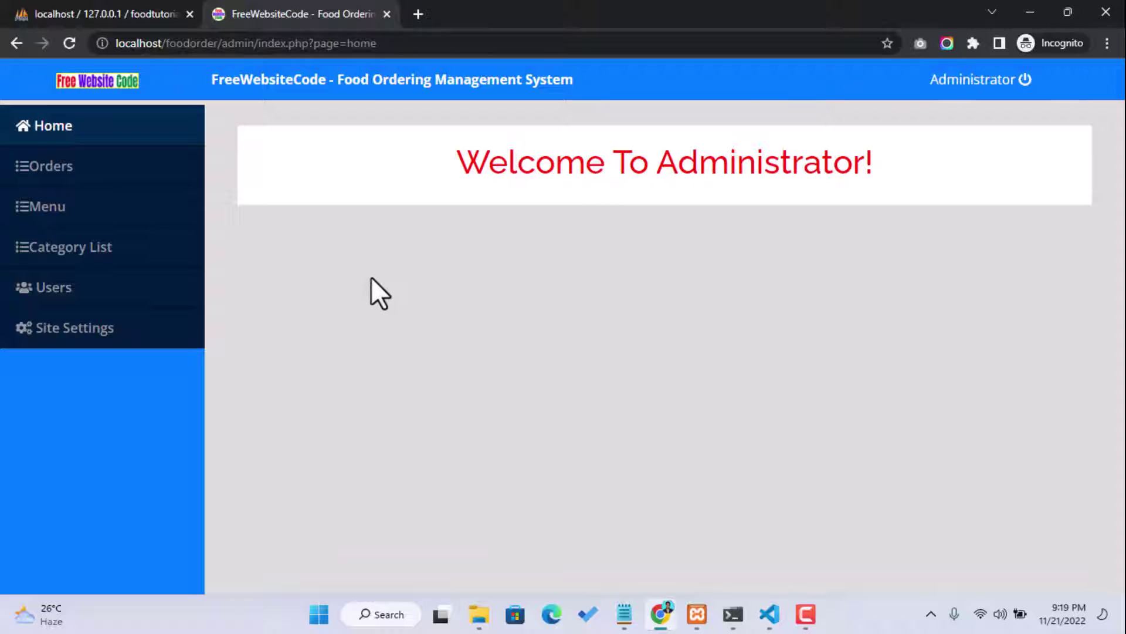
# Step: Confirm the 1,700.00 For Verification order from the Orders list, then go to Menu
pyautogui.click(135, 181)
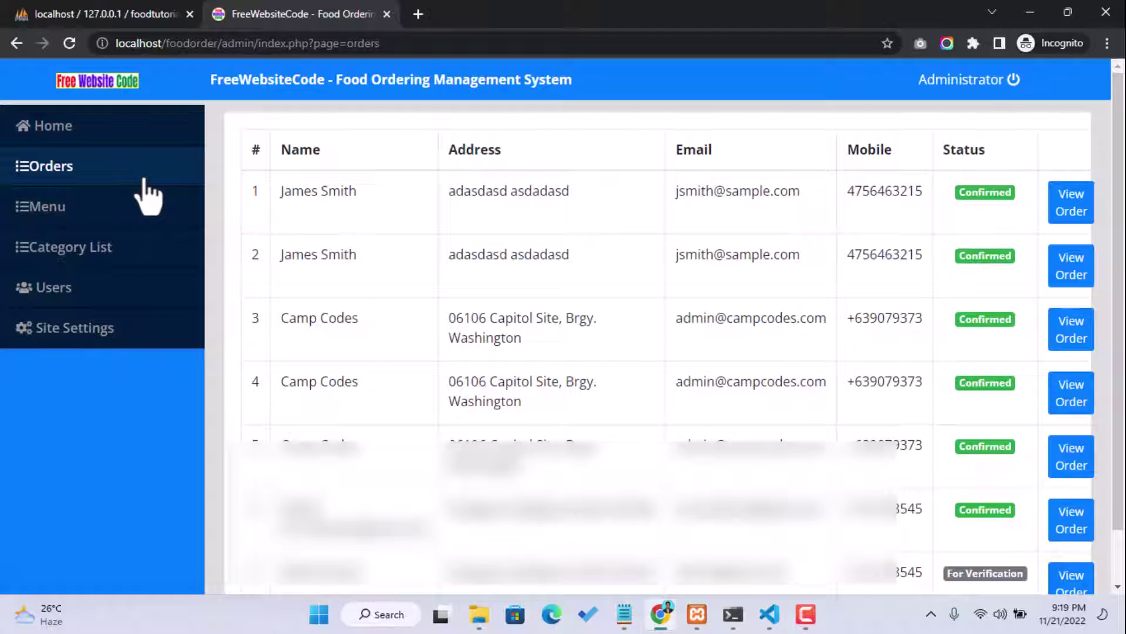
pyautogui.scroll(-1, 276, 213)
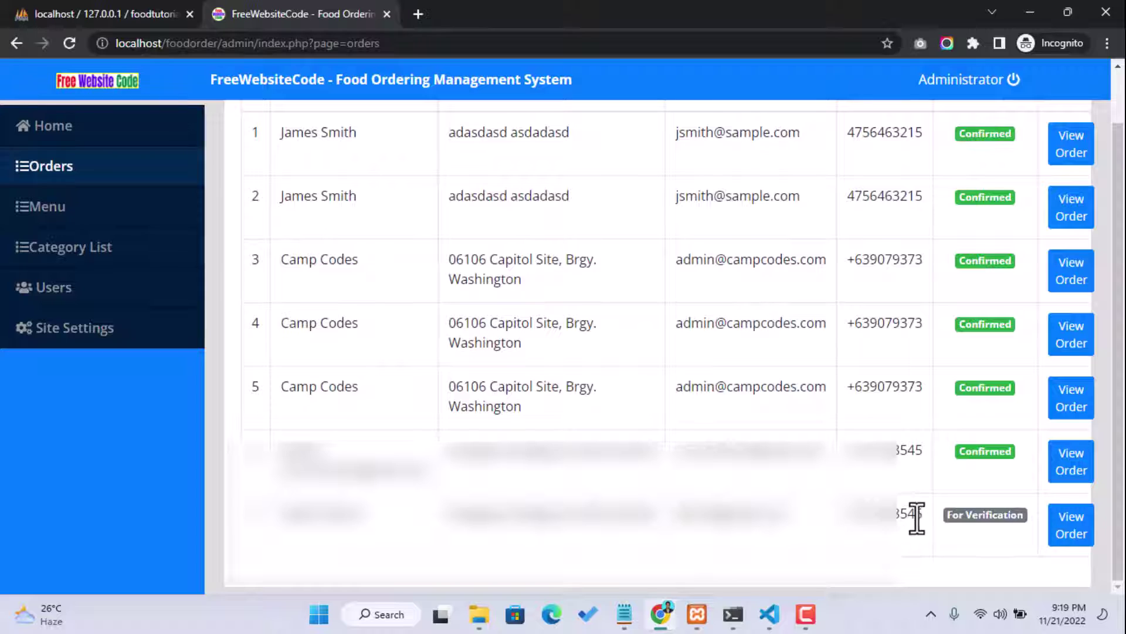
pyautogui.click(1074, 537)
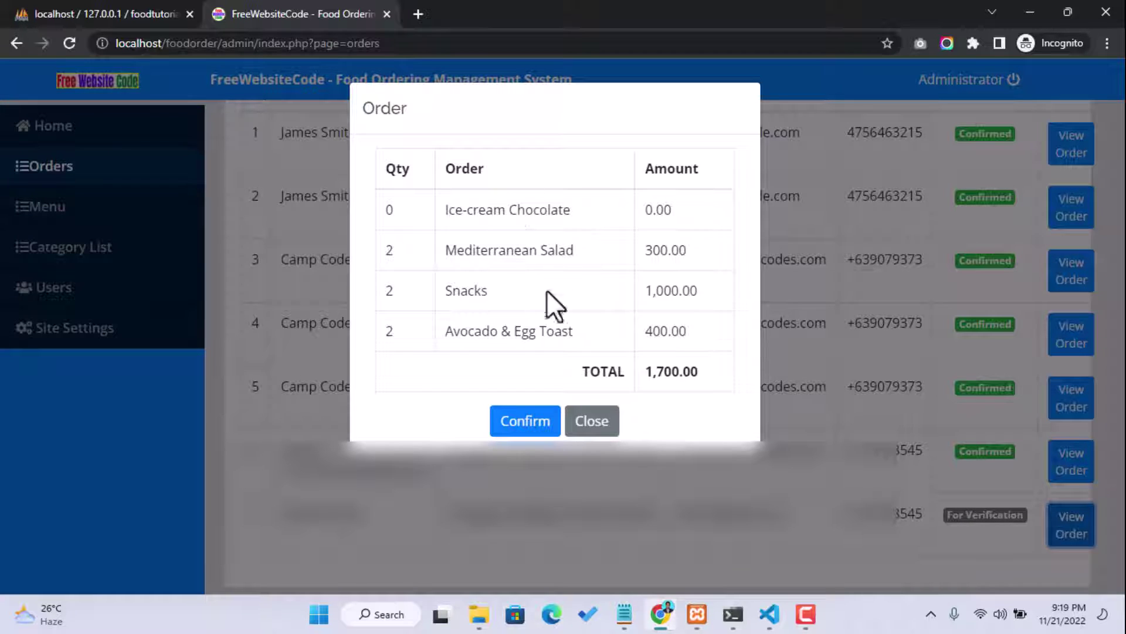
pyautogui.click(524, 421)
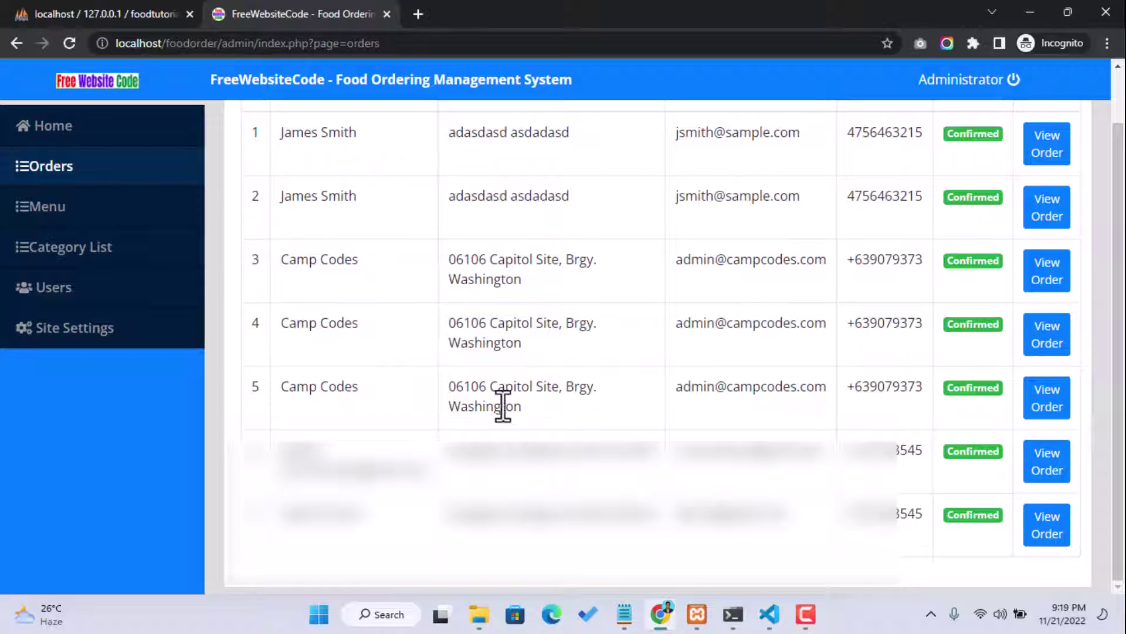
pyautogui.click(97, 215)
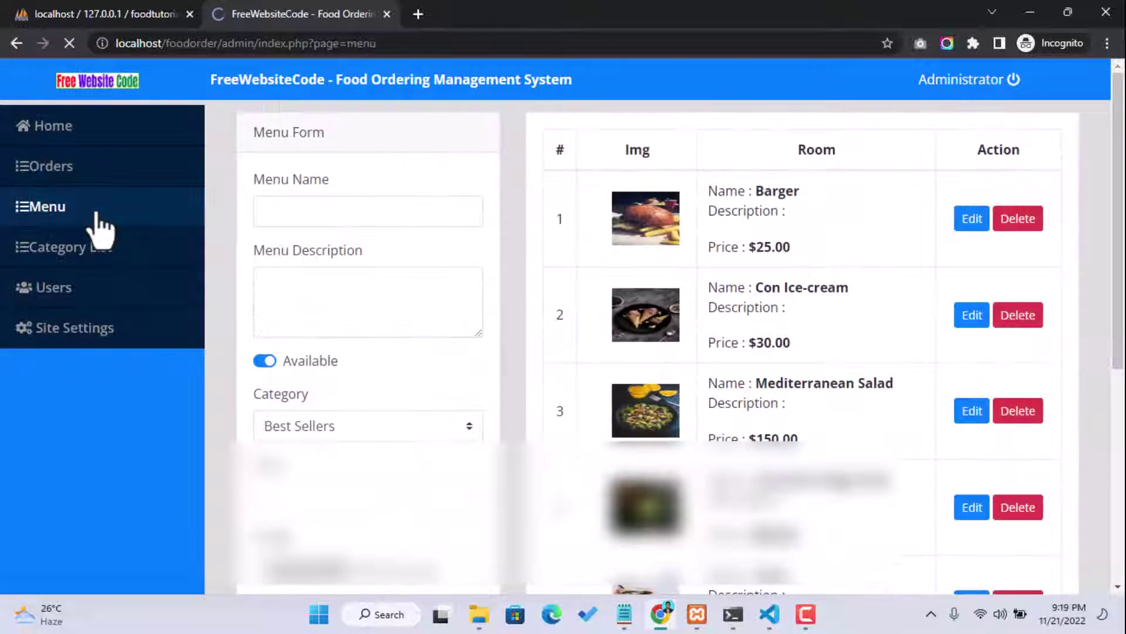
# Step: Scroll the Menu page and inspect the description field and category choices
pyautogui.scroll(-1, 837, 269)
pyautogui.scroll(-5, 836, 276)
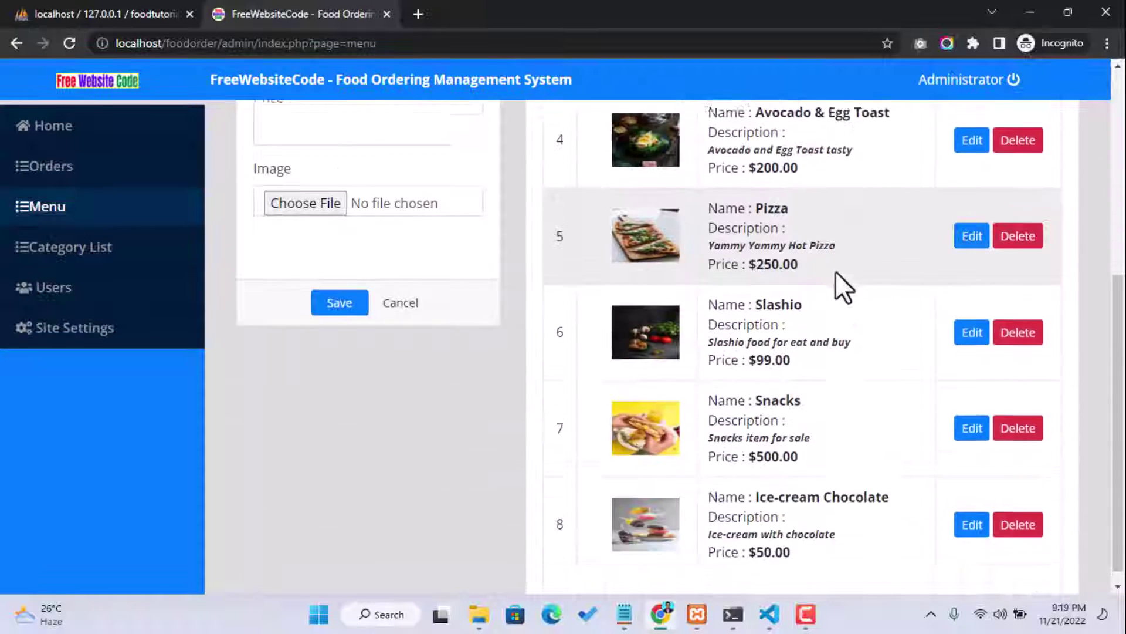
pyautogui.scroll(6, 799, 320)
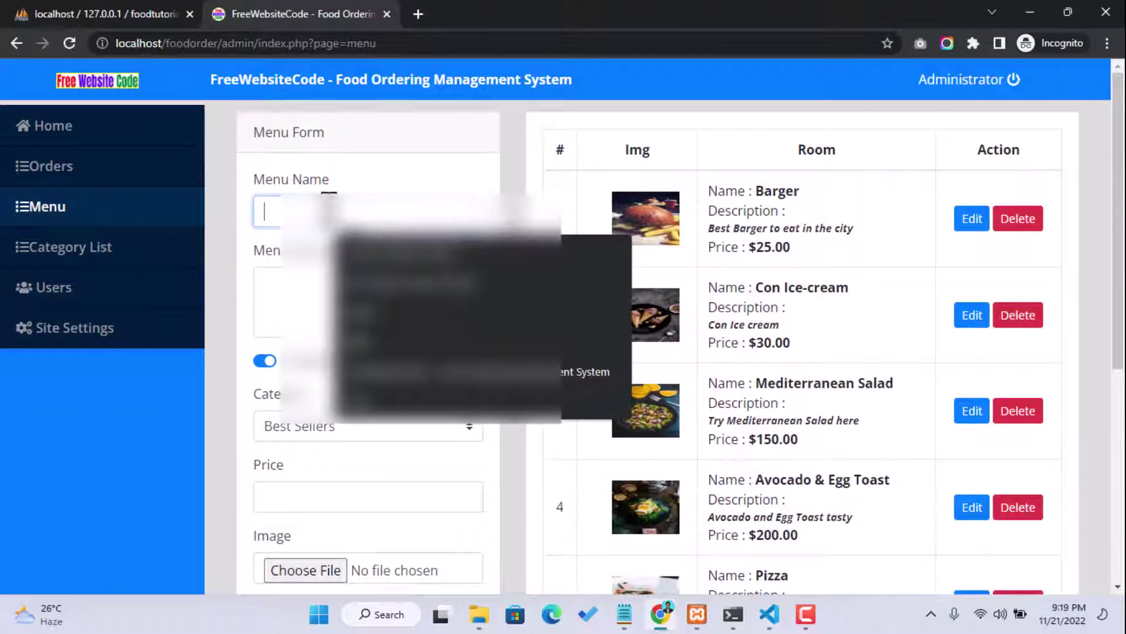
pyautogui.click(292, 284)
pyautogui.scroll(-3, 297, 305)
pyautogui.click(316, 264)
pyautogui.scroll(-3, 848, 309)
pyautogui.scroll(6, 932, 330)
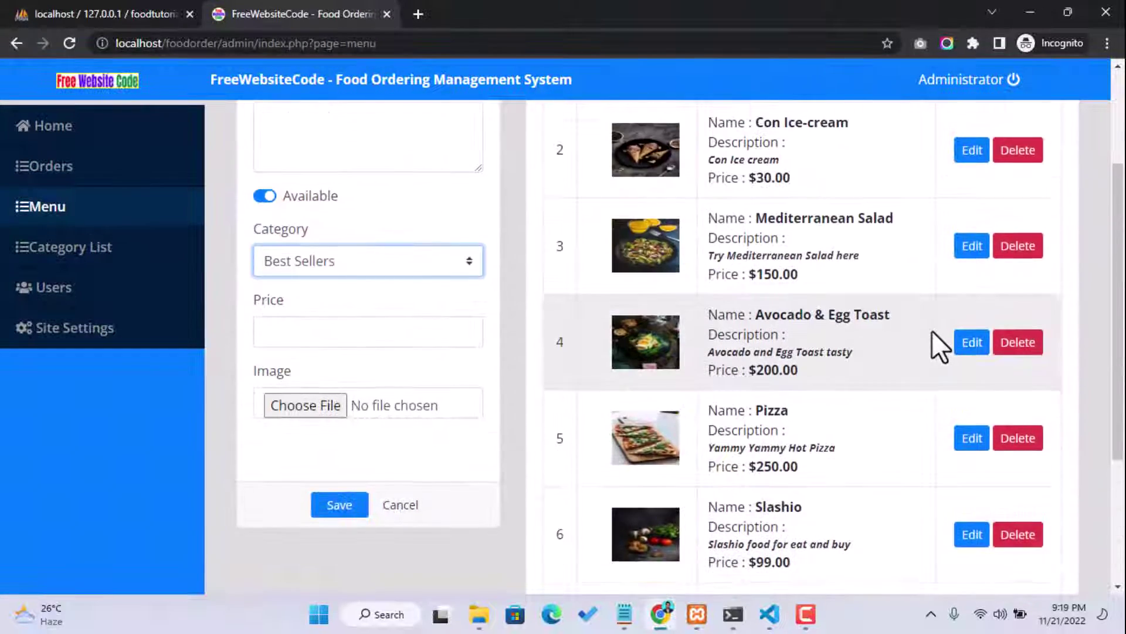
# Step: Load Barger's saved details into the edit form, then go to Category List
pyautogui.click(972, 219)
pyautogui.scroll(-4, 336, 437)
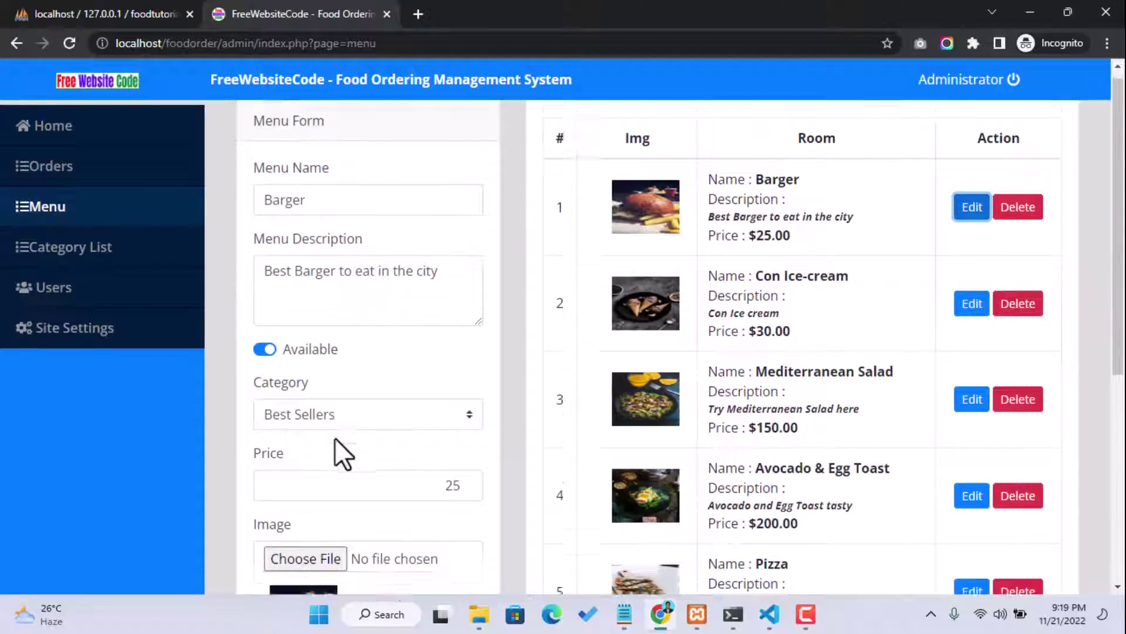
pyautogui.scroll(4, 336, 438)
pyautogui.scroll(-5, 329, 434)
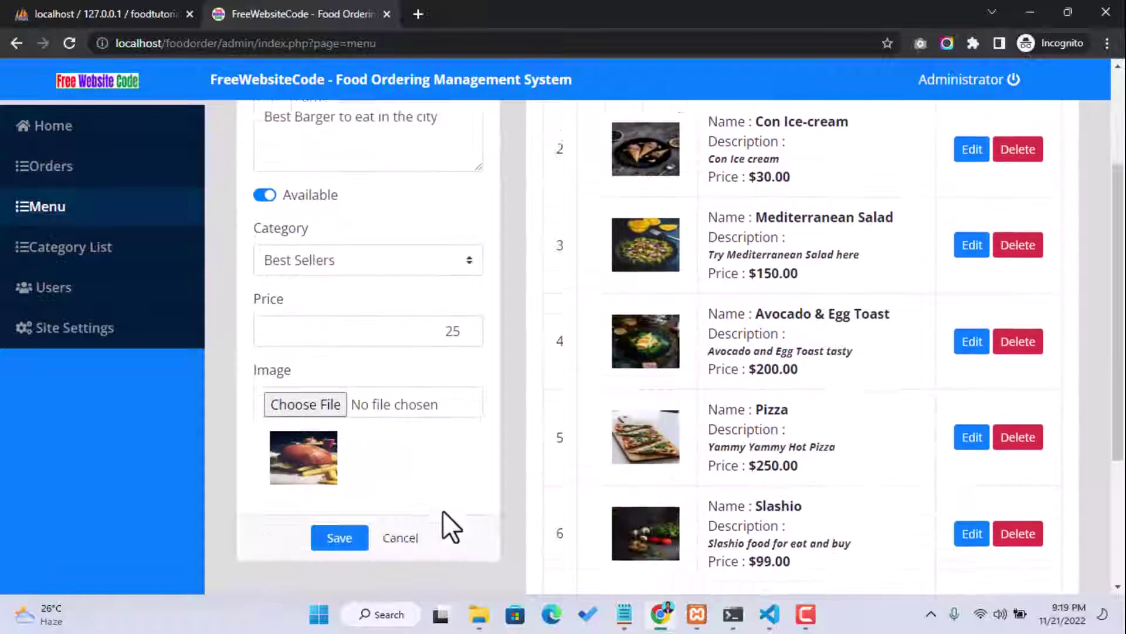
pyautogui.scroll(3, 347, 417)
pyautogui.click(111, 249)
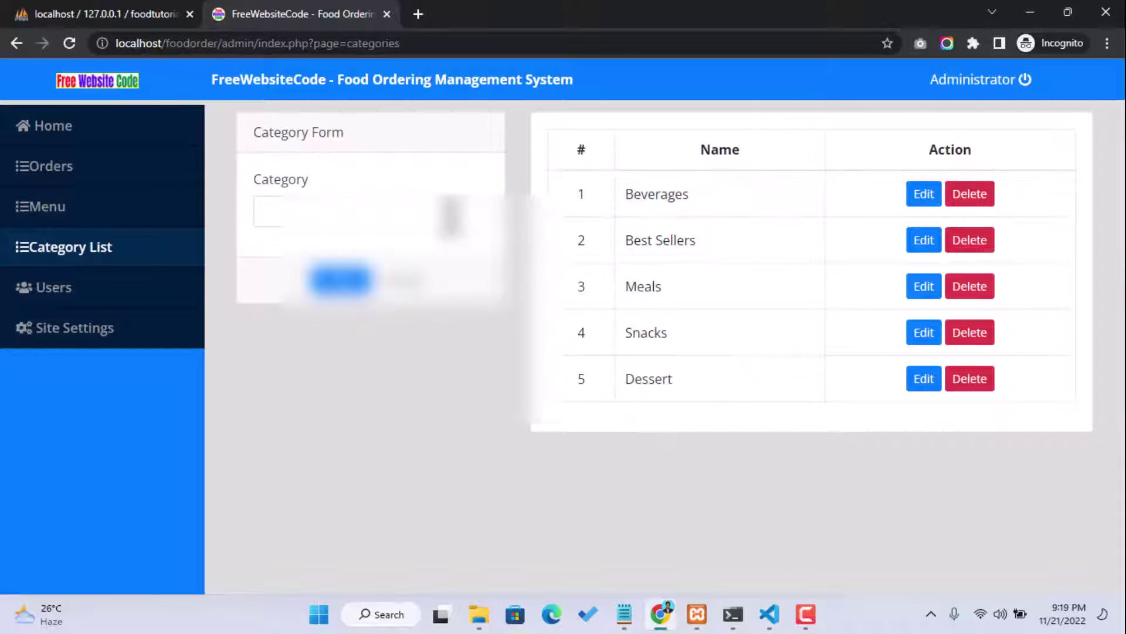
# Step: Save Milk and Ice-cream as new categories, then go to the Users page
pyautogui.click(340, 211)
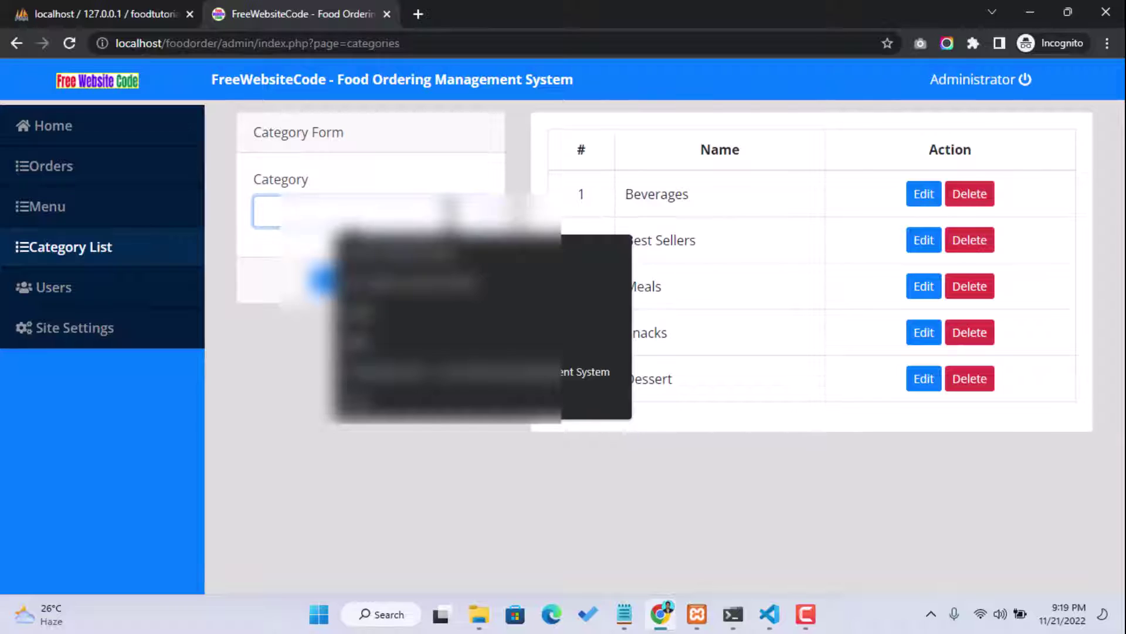
pyautogui.write('Milk')
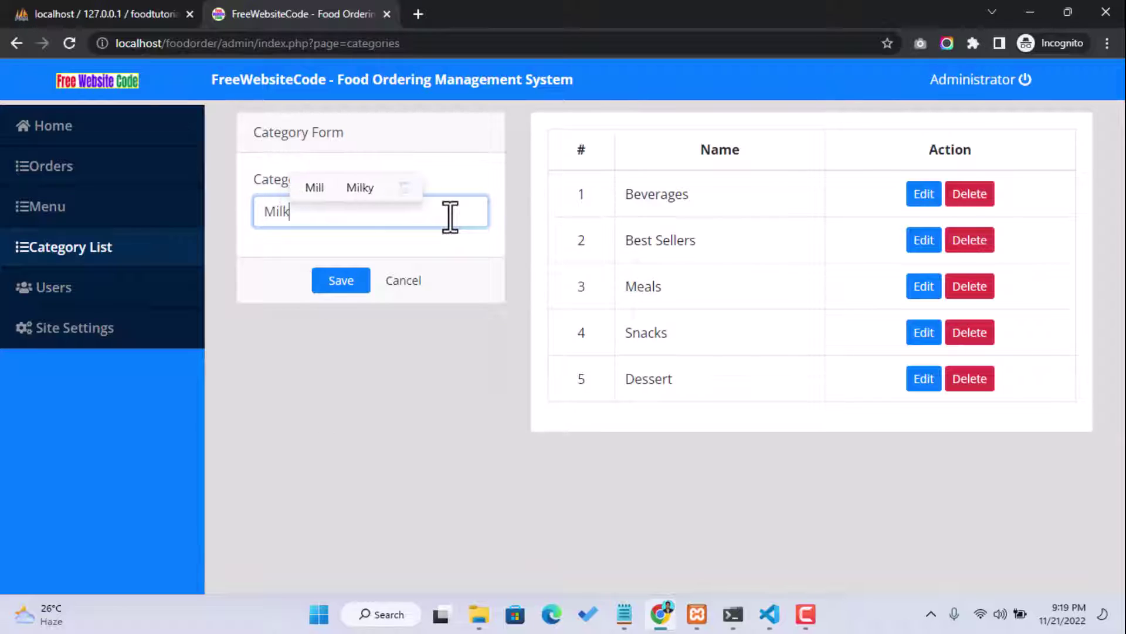
pyautogui.click(346, 282)
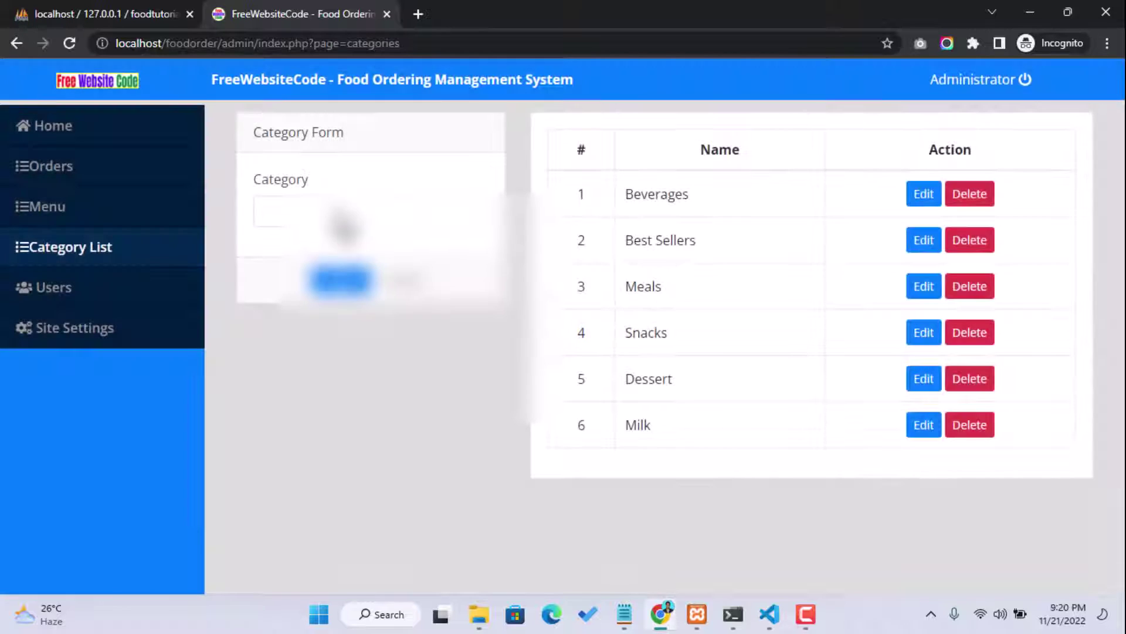
pyautogui.click(335, 218)
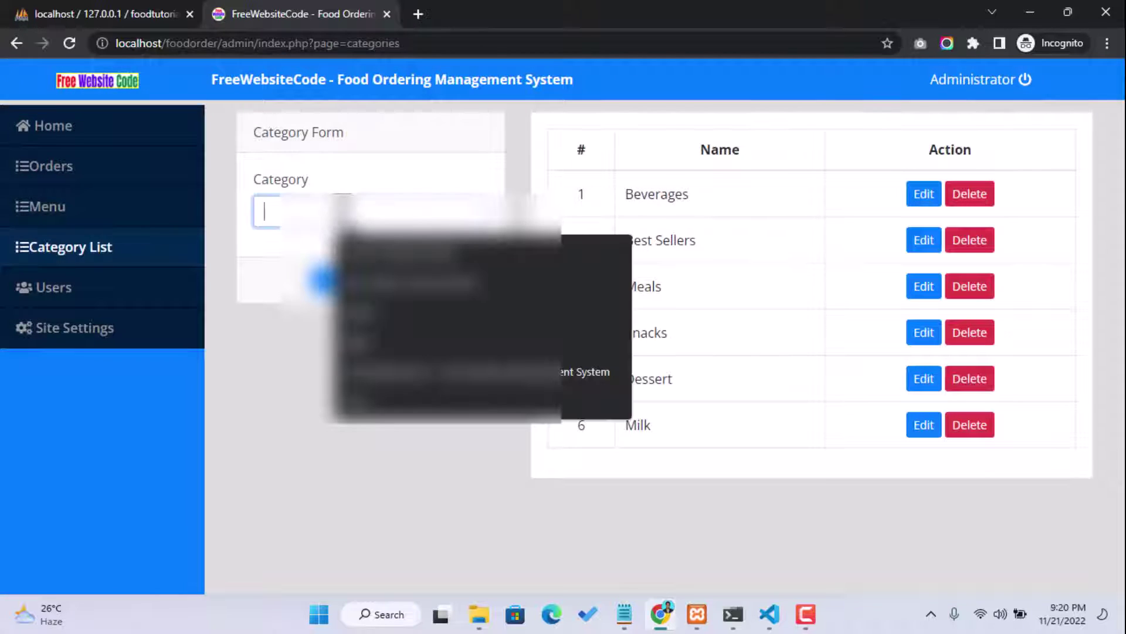
pyautogui.write('Ice')
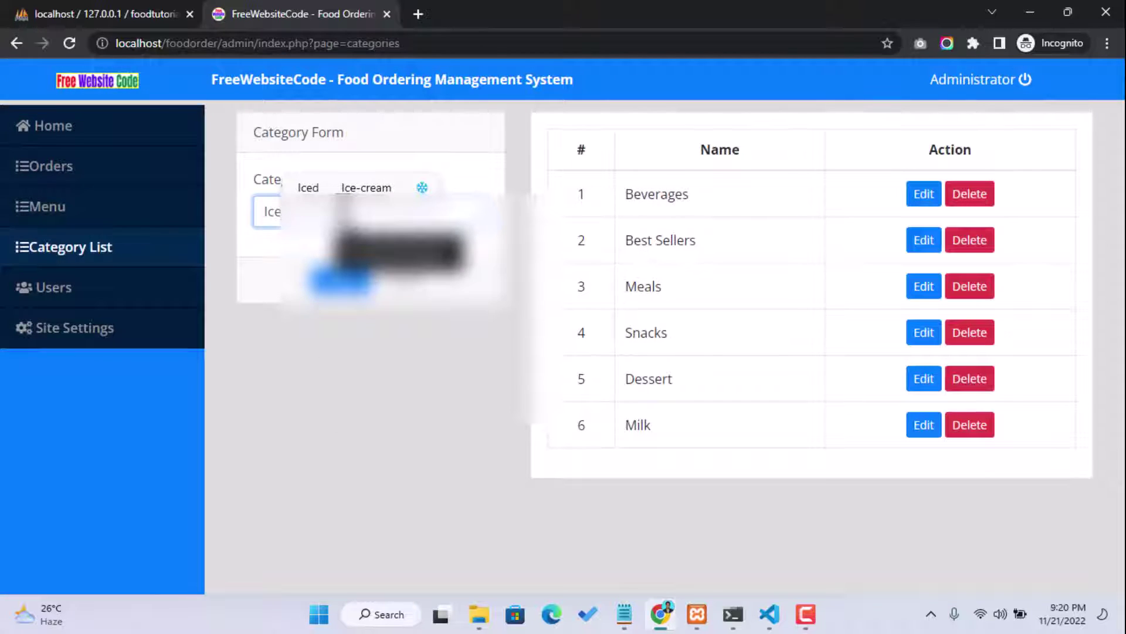
pyautogui.write('-cream')
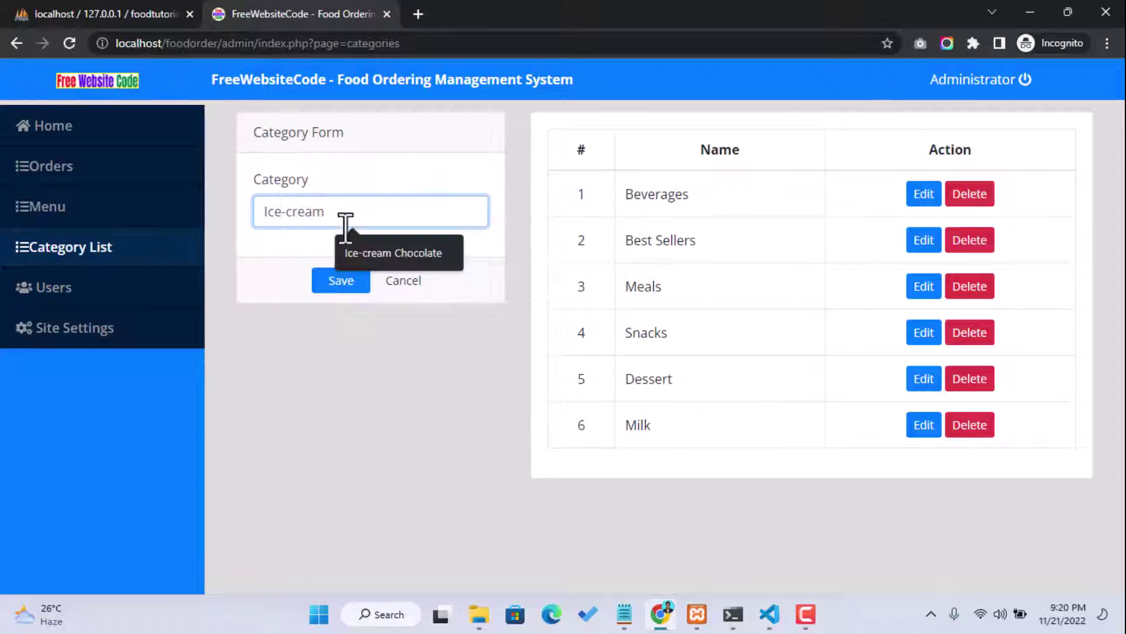
pyautogui.click(343, 284)
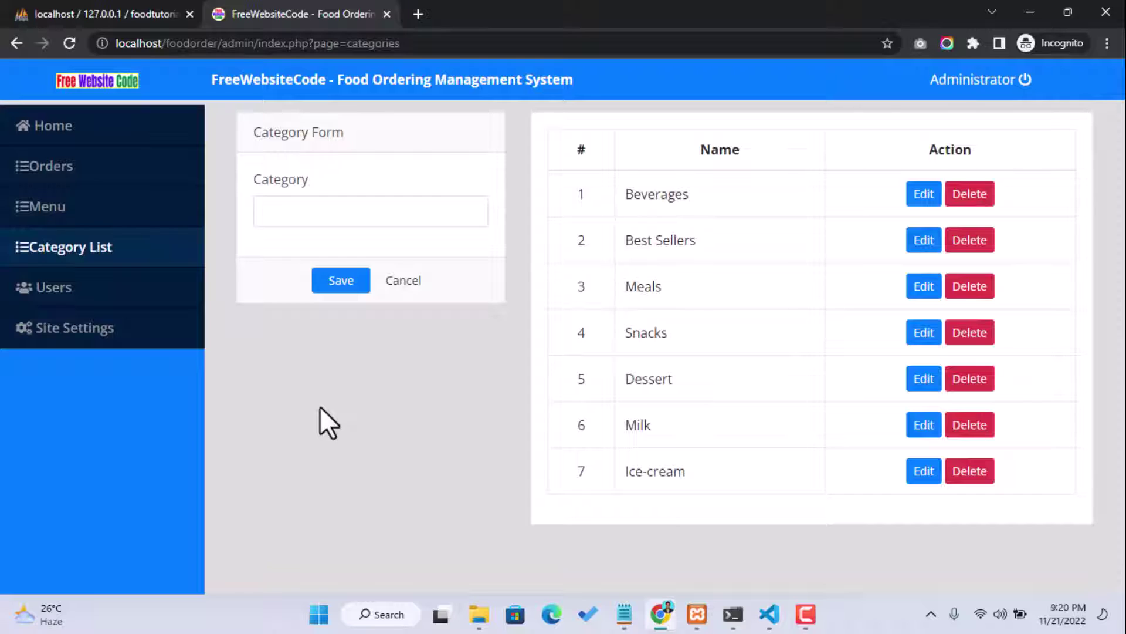
pyautogui.click(113, 301)
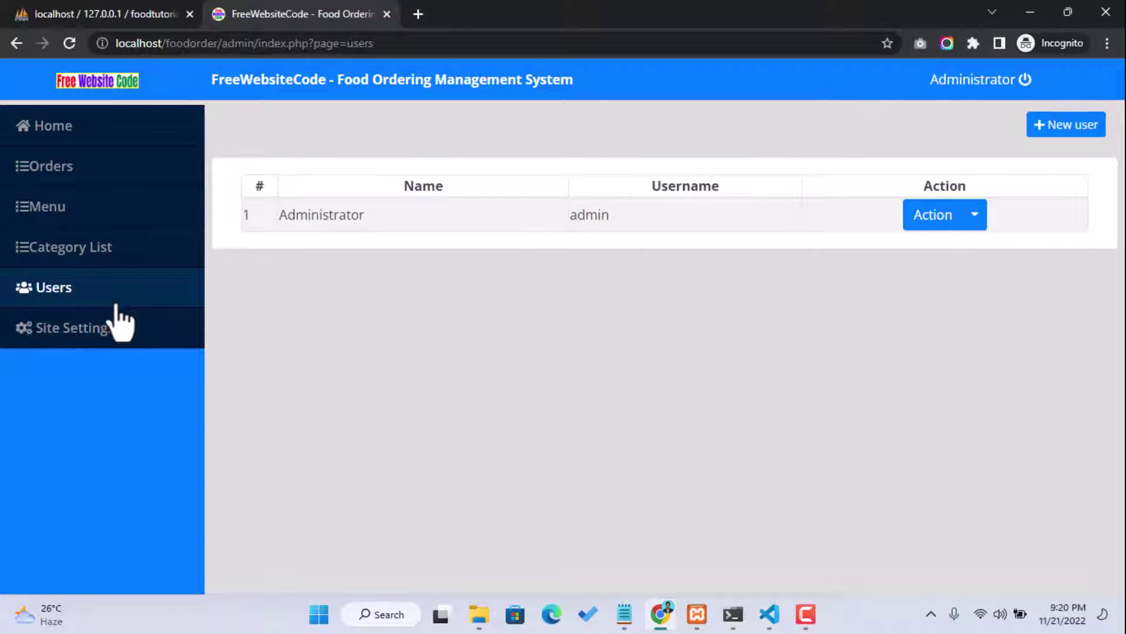
# Step: Review the System Name, Email, Contact and About Content fields in Site Settings
pyautogui.click(119, 332)
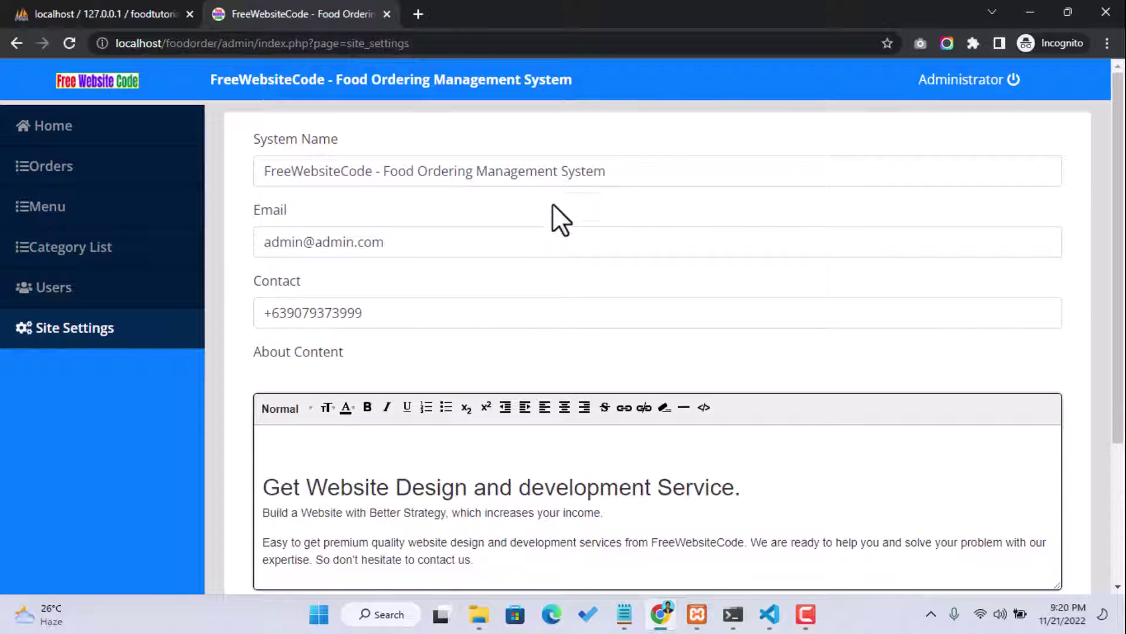
pyautogui.moveTo(669, 171); pyautogui.dragTo(205, 176)
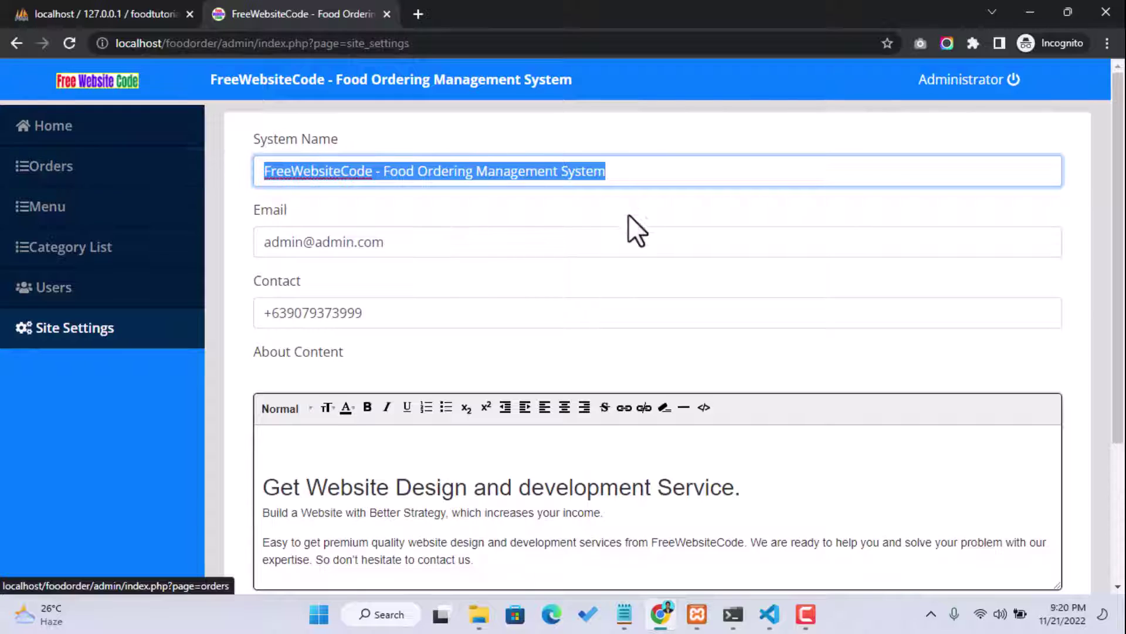
pyautogui.moveTo(507, 233); pyautogui.dragTo(93, 229)
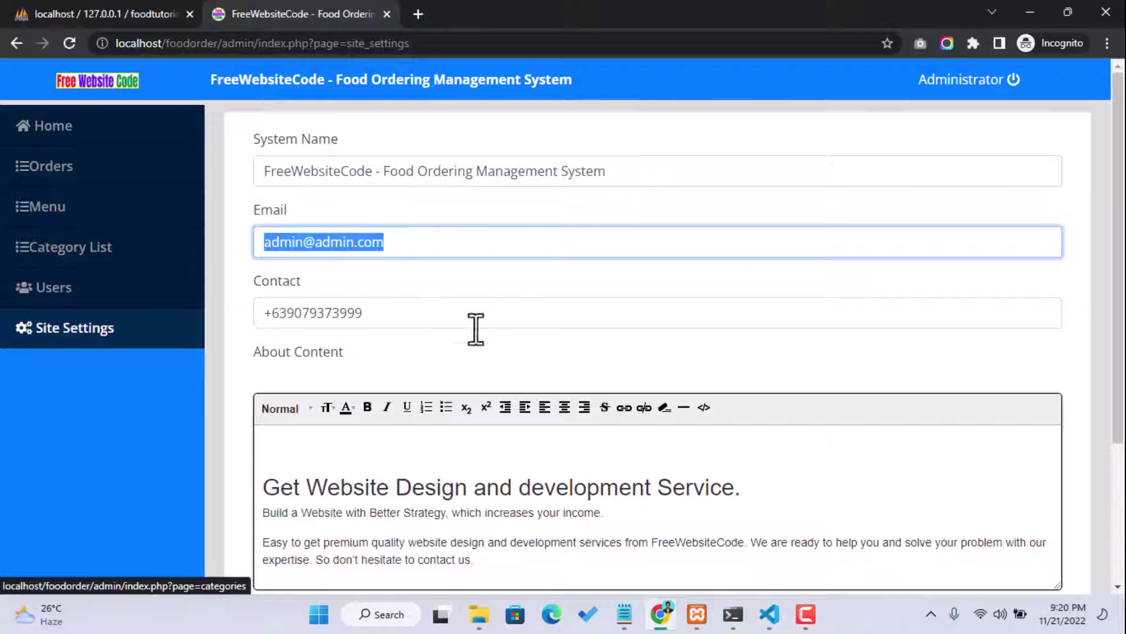
pyautogui.scroll(-3, 474, 349)
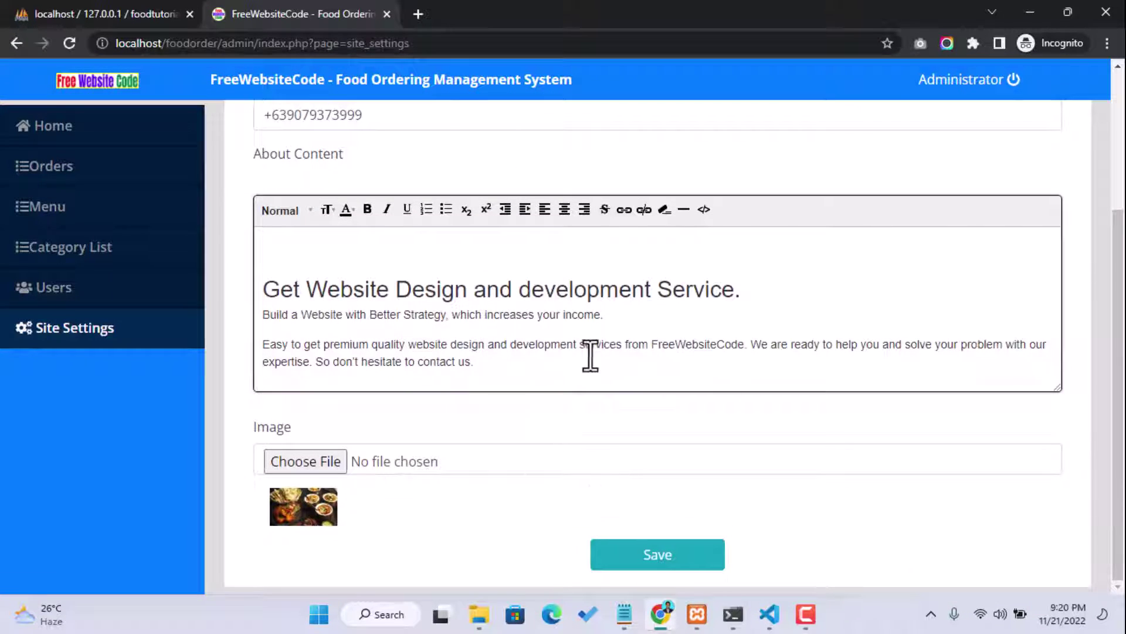
pyautogui.scroll(1, 320, 519)
pyautogui.scroll(1, 320, 531)
pyautogui.scroll(-1, 491, 523)
pyautogui.scroll(3, 472, 521)
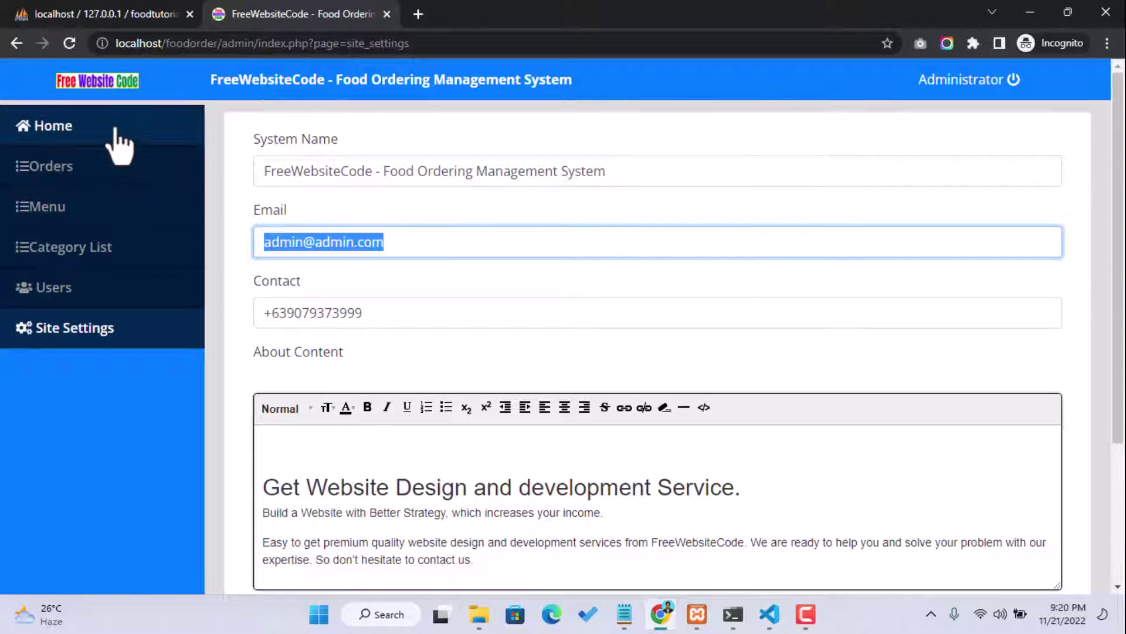
pyautogui.click(117, 129)
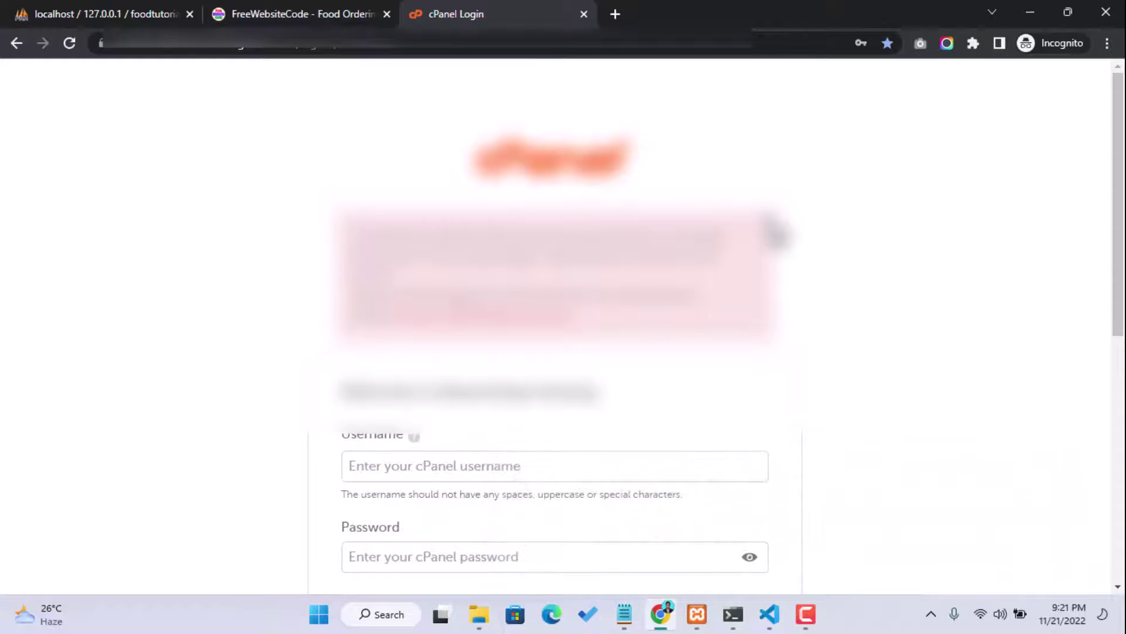
# Step: Log in to cPanel using the saved account credentials
pyautogui.scroll(-4, 775, 235)
pyautogui.click(481, 223)
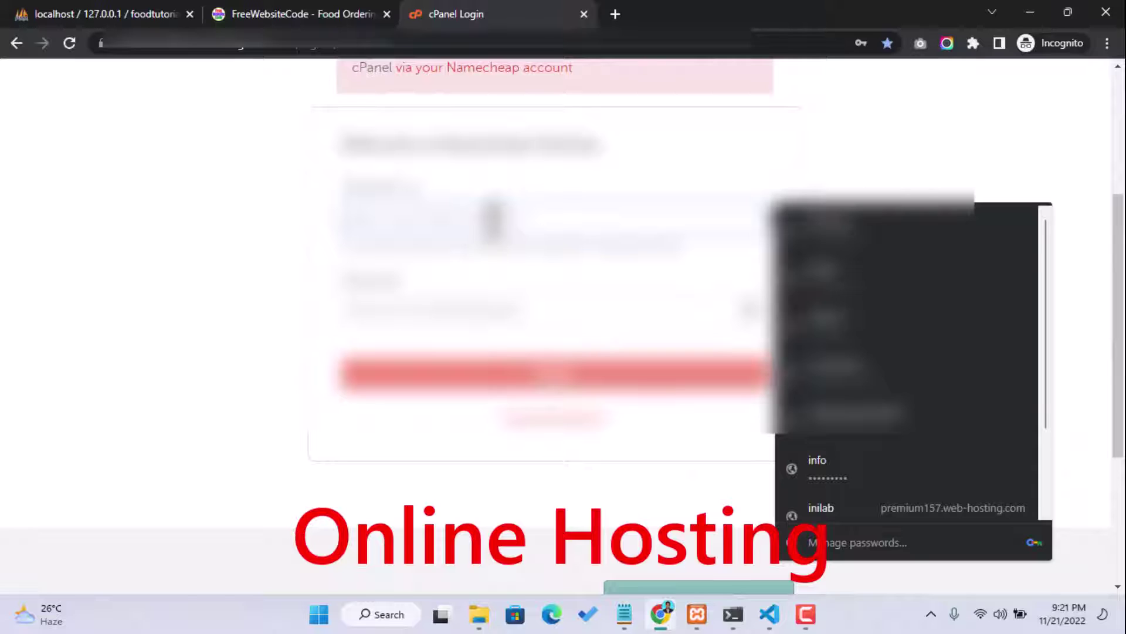
pyautogui.click(880, 253)
pyautogui.click(558, 373)
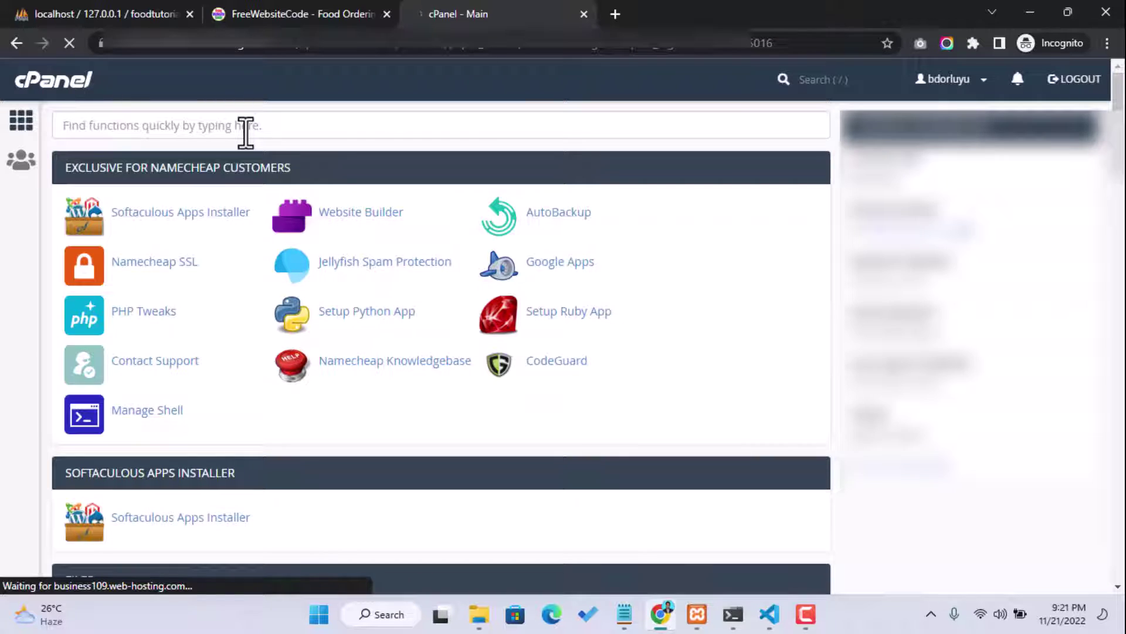
# Step: Scroll the cPanel home down to the Domains section's Subdomains tool
pyautogui.scroll(-3, 245, 133)
pyautogui.scroll(3, 245, 133)
pyautogui.click(250, 125)
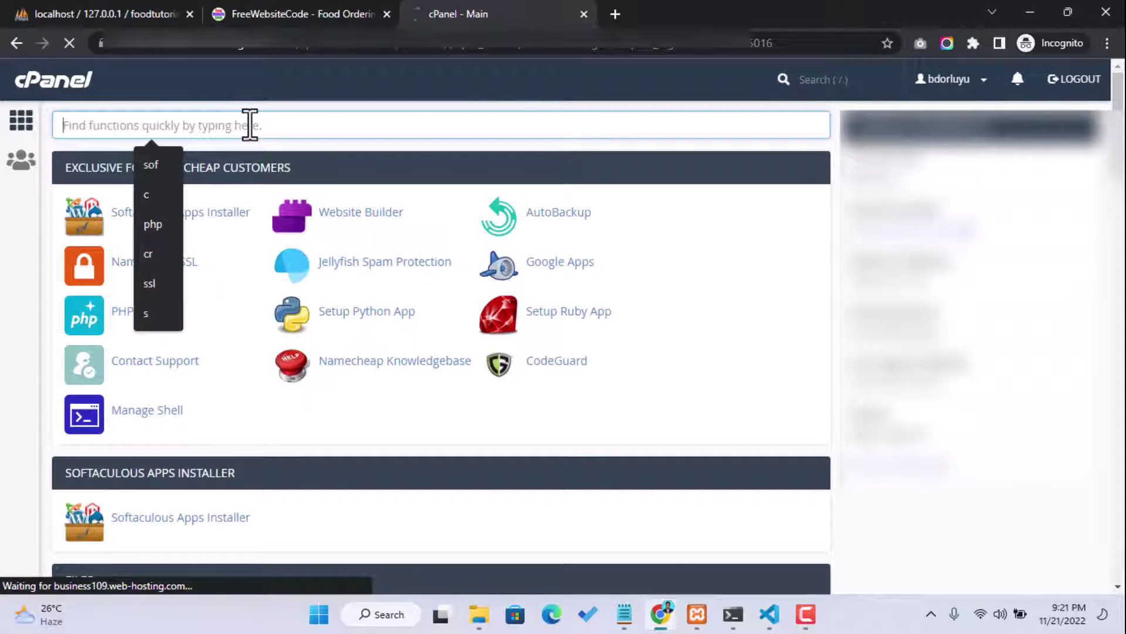
pyautogui.scroll(-7, 309, 287)
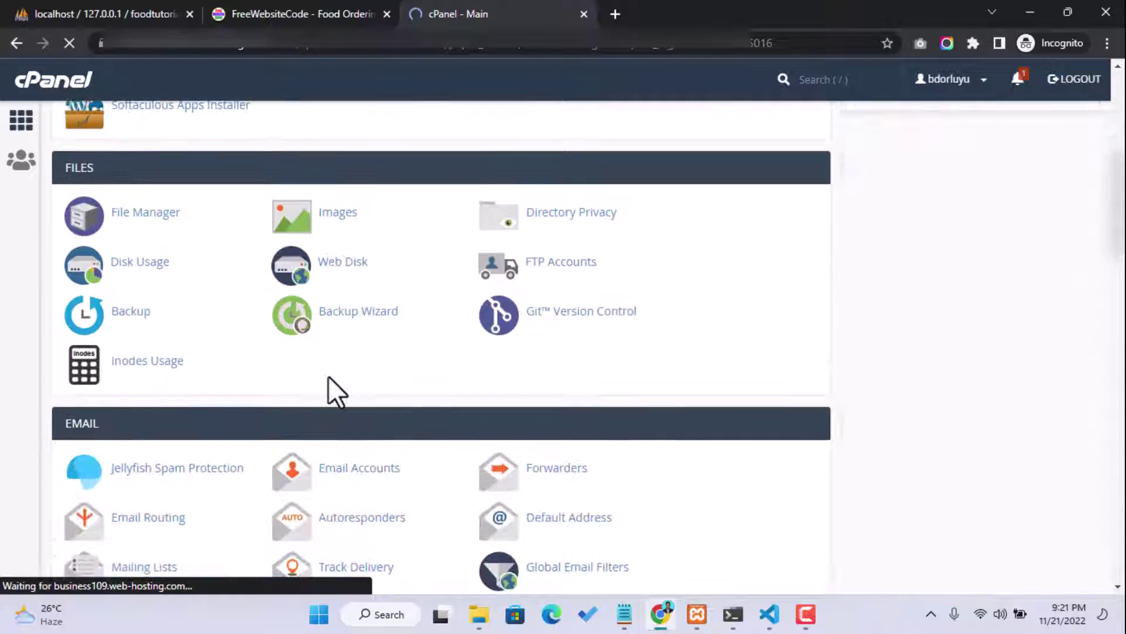
pyautogui.scroll(-11, 329, 376)
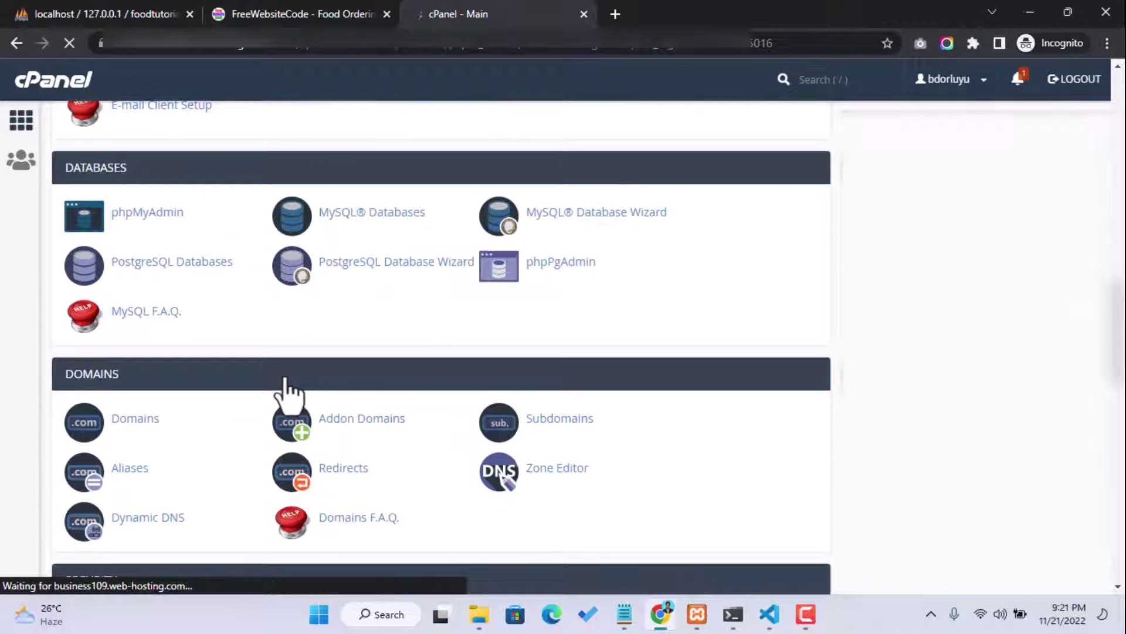
pyautogui.scroll(-3, 284, 376)
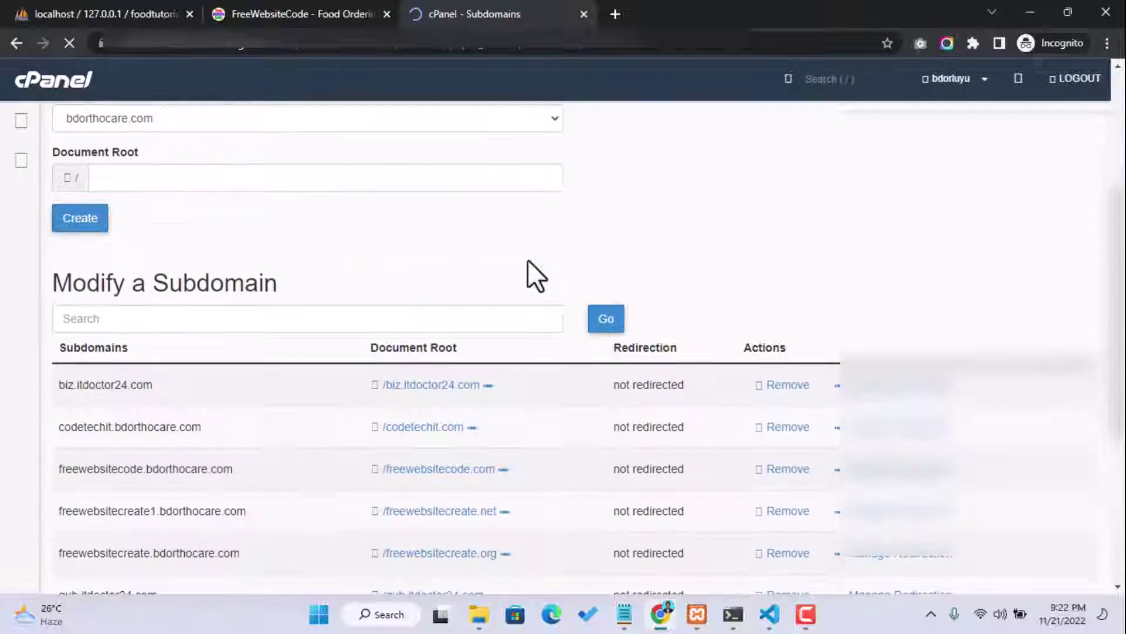
# Step: Select freewebsitecreate.net as the parent domain for the new subdomain
pyautogui.click(407, 372)
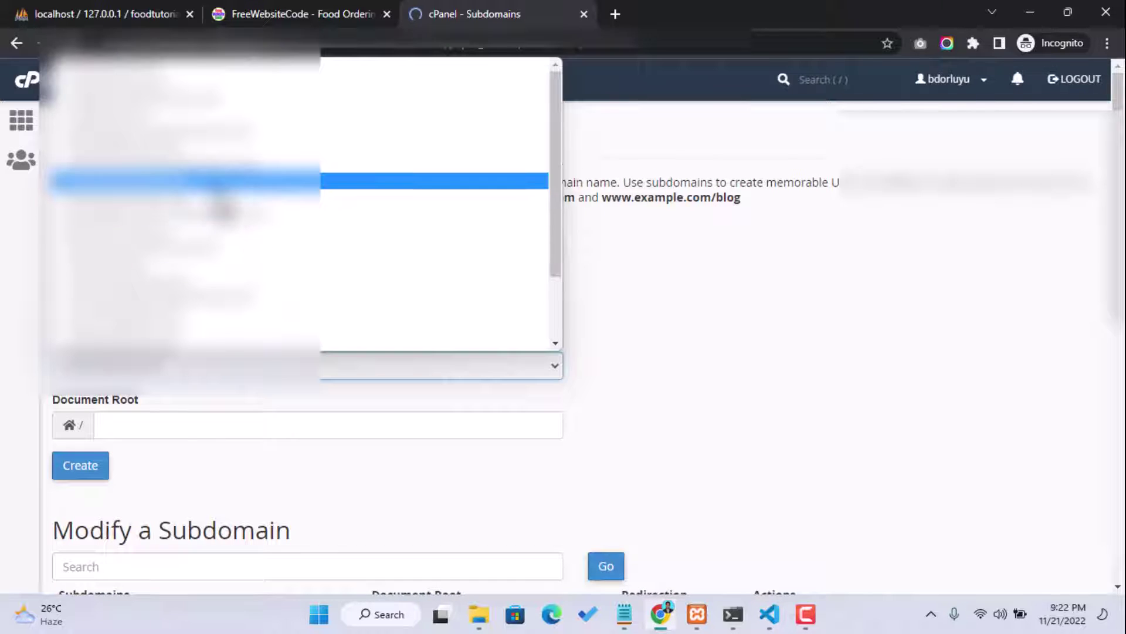
pyautogui.click(212, 198)
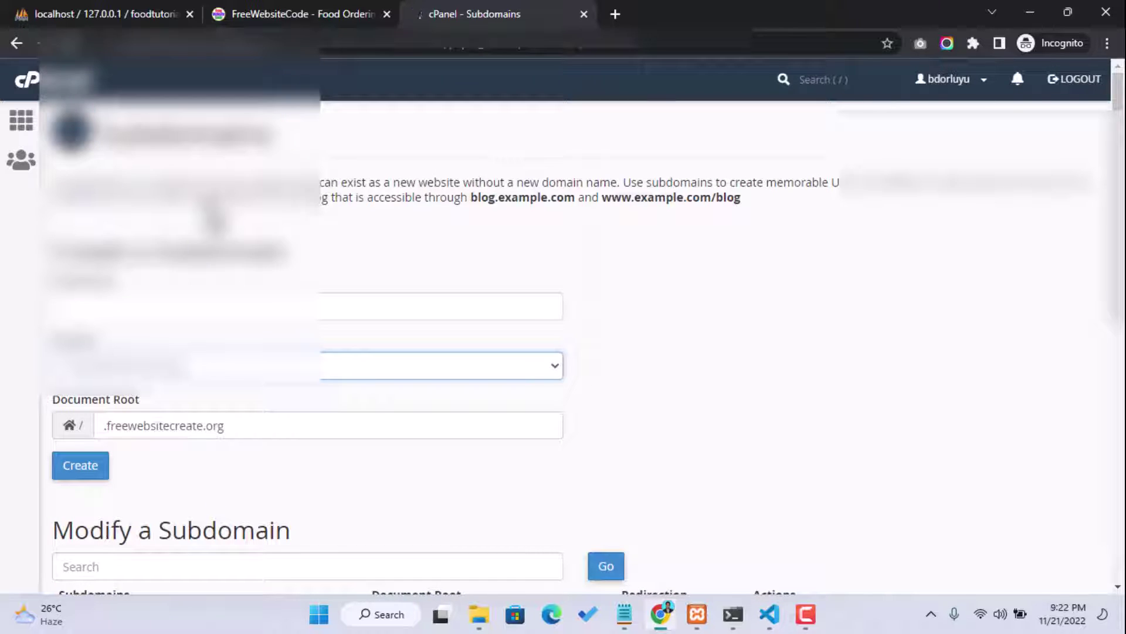
pyautogui.click(253, 366)
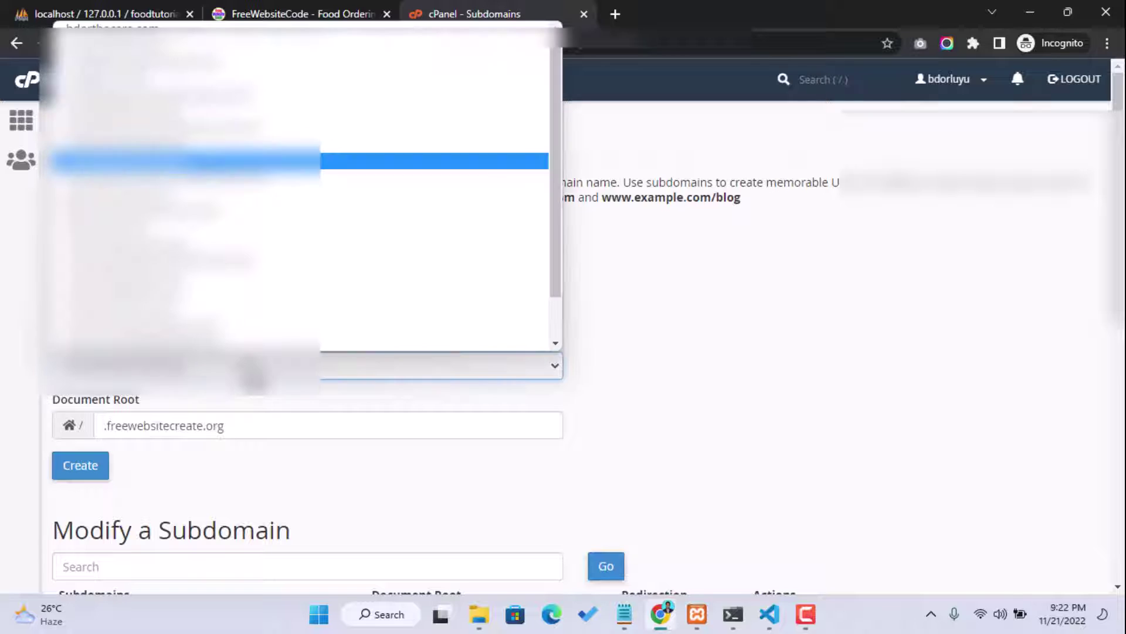
pyautogui.click(216, 146)
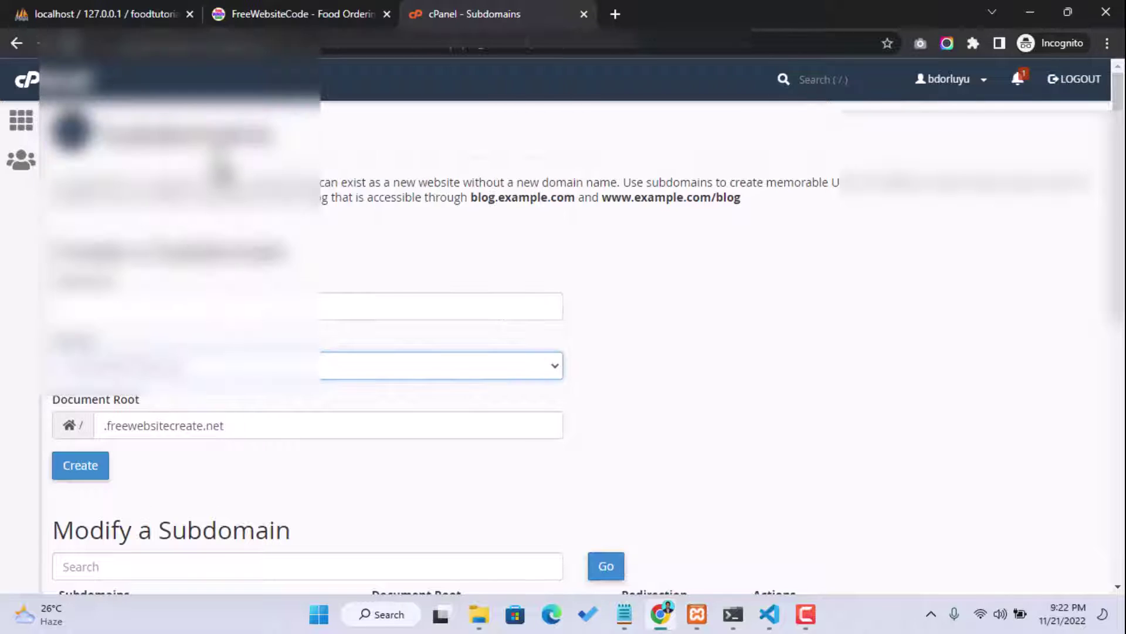
# Step: Name the subdomain 'foodorder', keep document root foodorder.freewebsitecreate.net, and create it
pyautogui.click(120, 305)
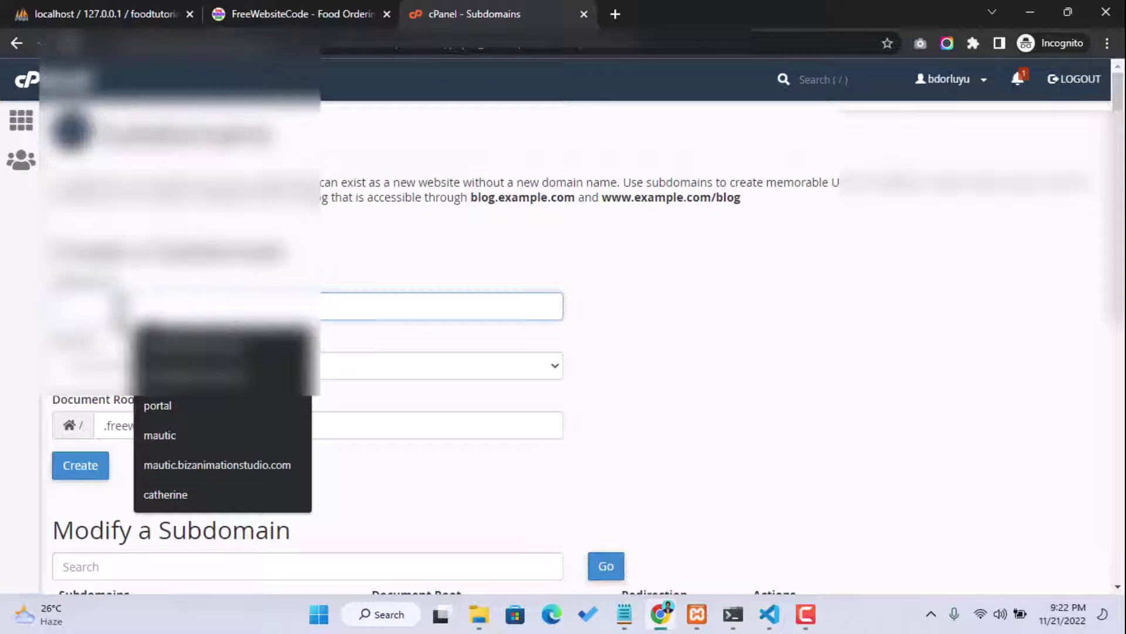
pyautogui.press('Escape')
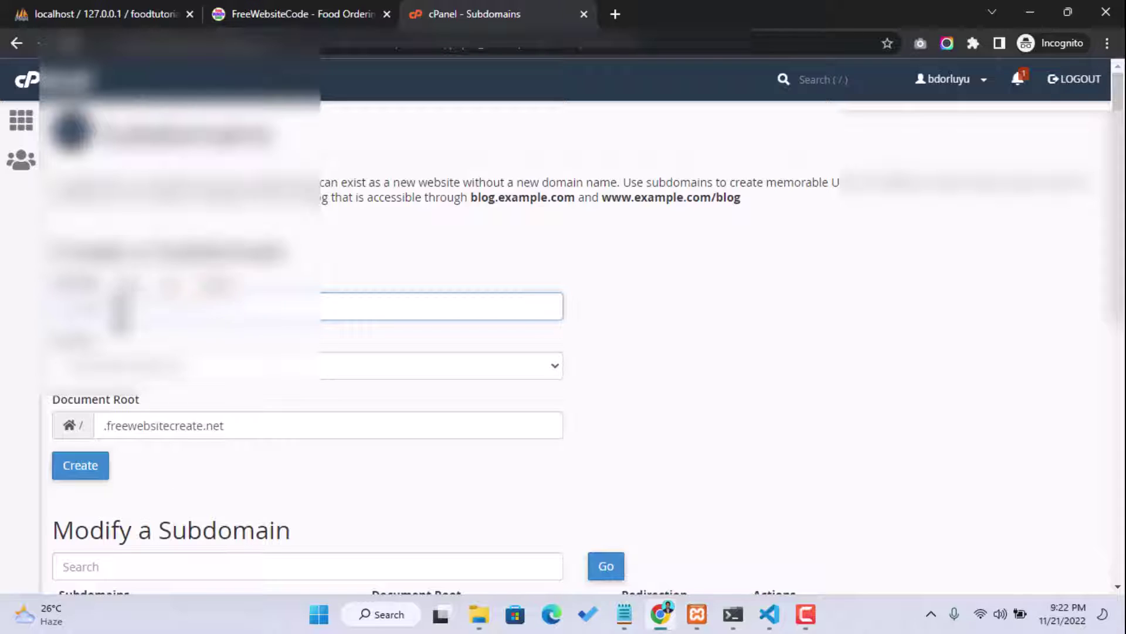
pyautogui.write('foodorder')
pyautogui.click(748, 306)
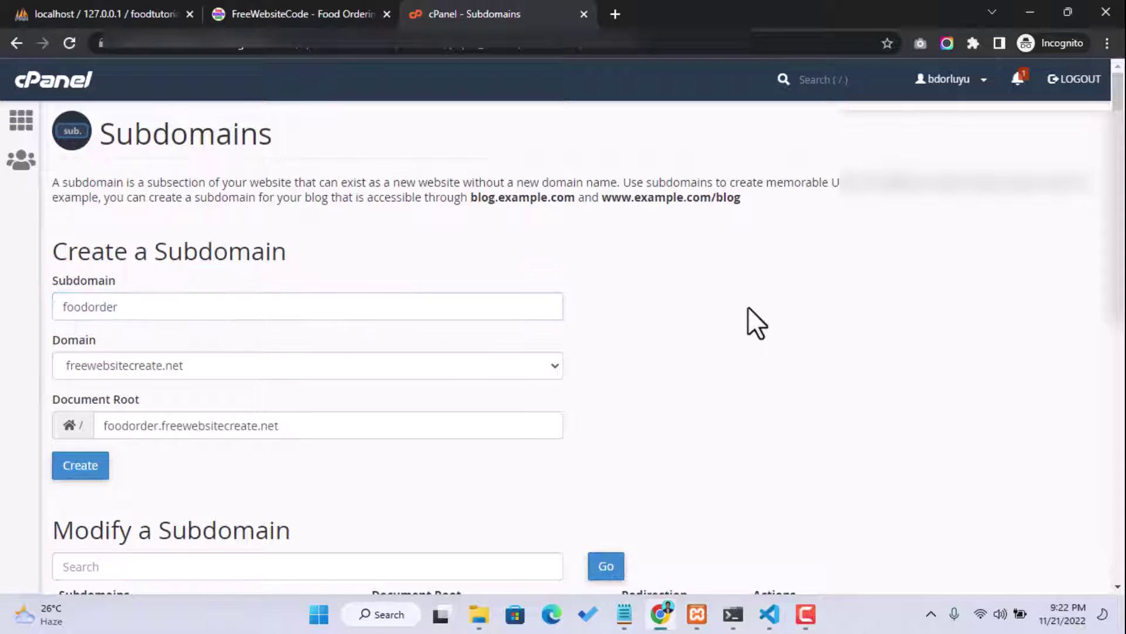
pyautogui.scroll(-1, 562, 335)
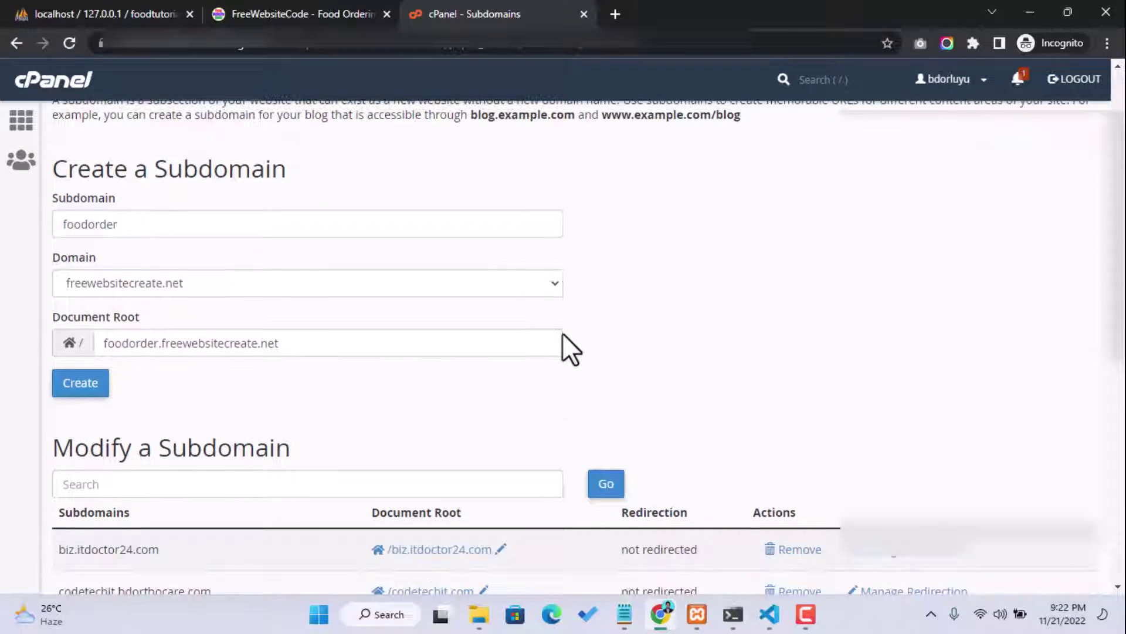
pyautogui.click(80, 389)
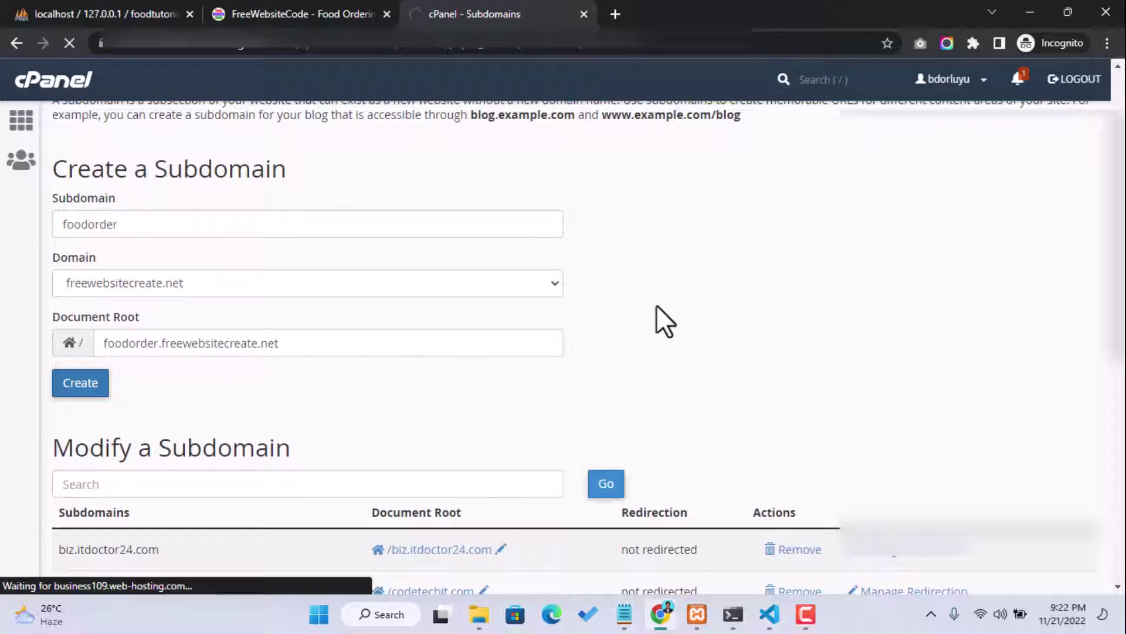
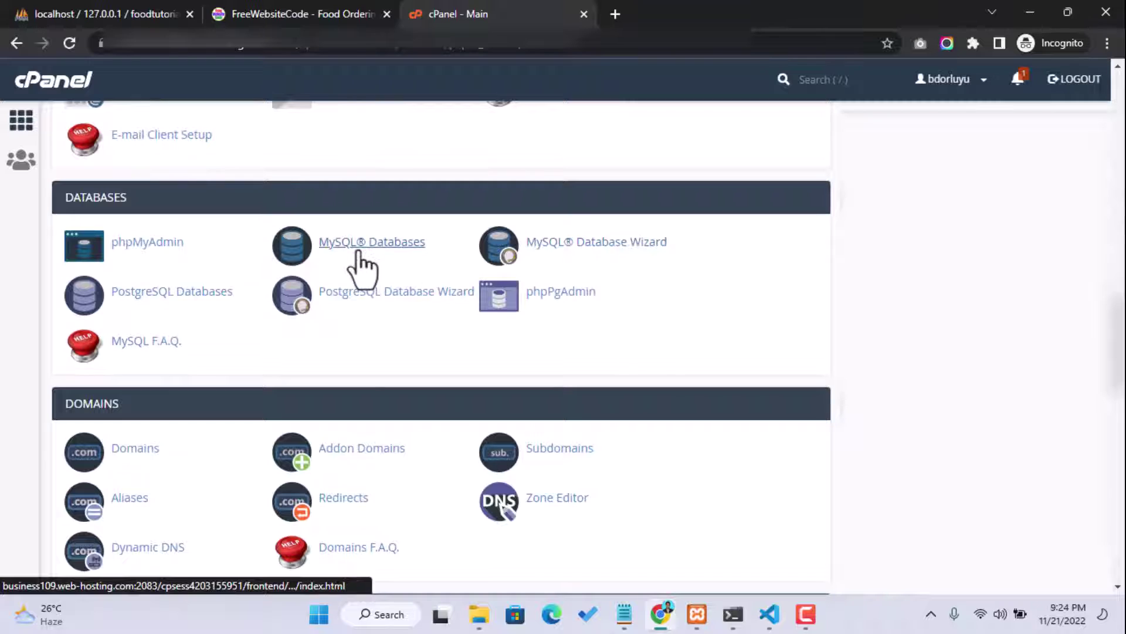
# Step: In the MySQL Database Wizard, enter 'food' as the new database name and continue
pyautogui.click(553, 252)
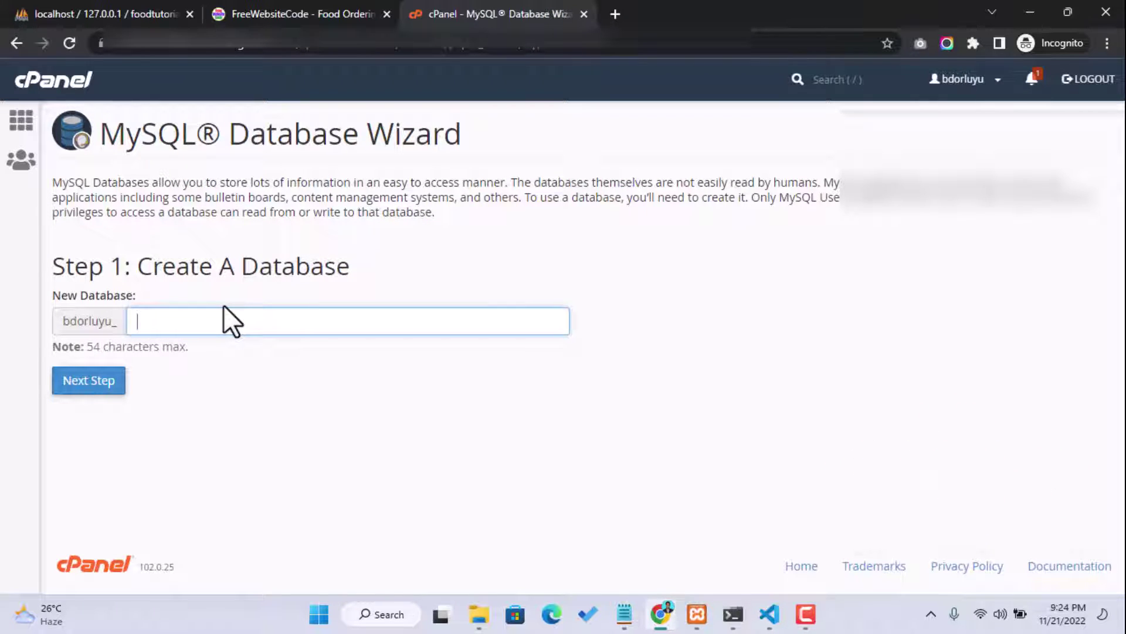
pyautogui.write('food')
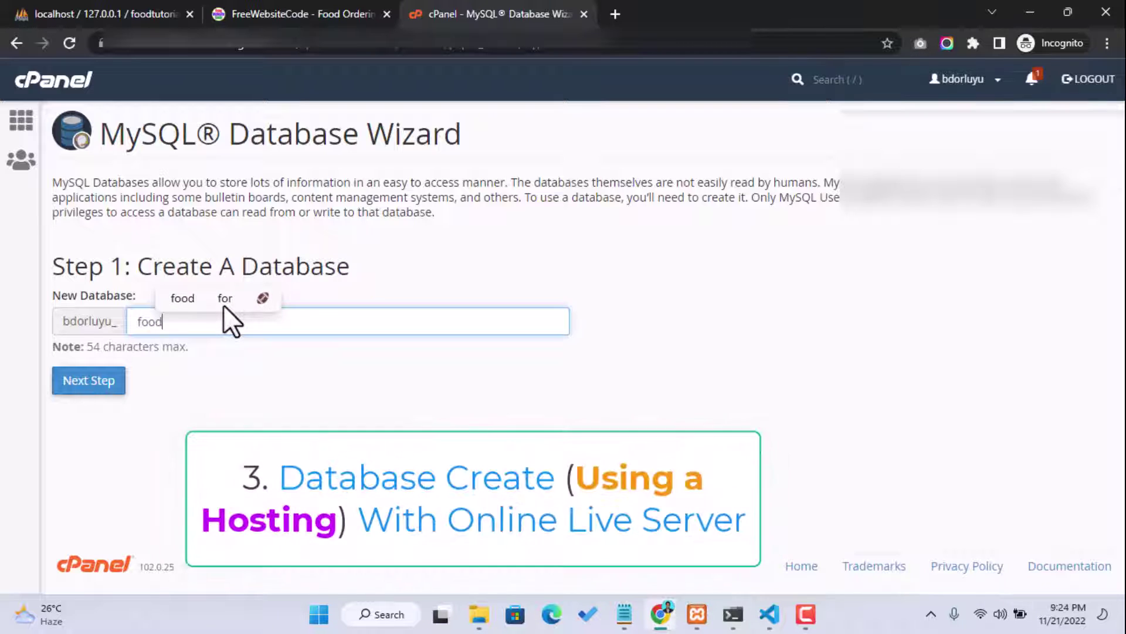
pyautogui.click(99, 379)
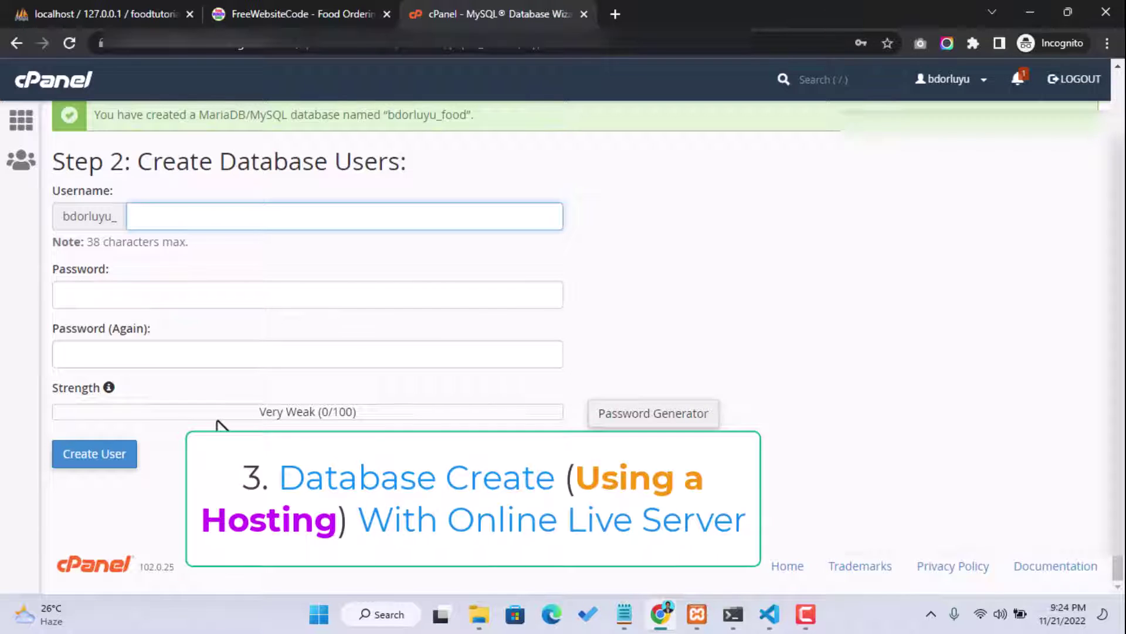
# Step: Enter 'food' as the new MySQL username
pyautogui.scroll(2, 294, 197)
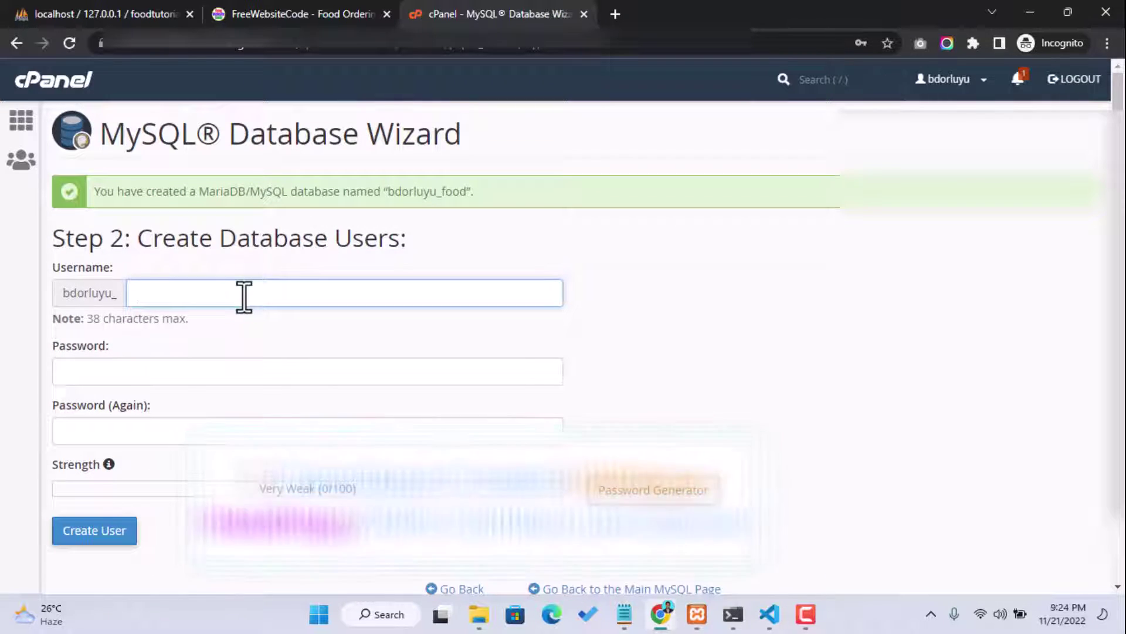
pyautogui.write('food')
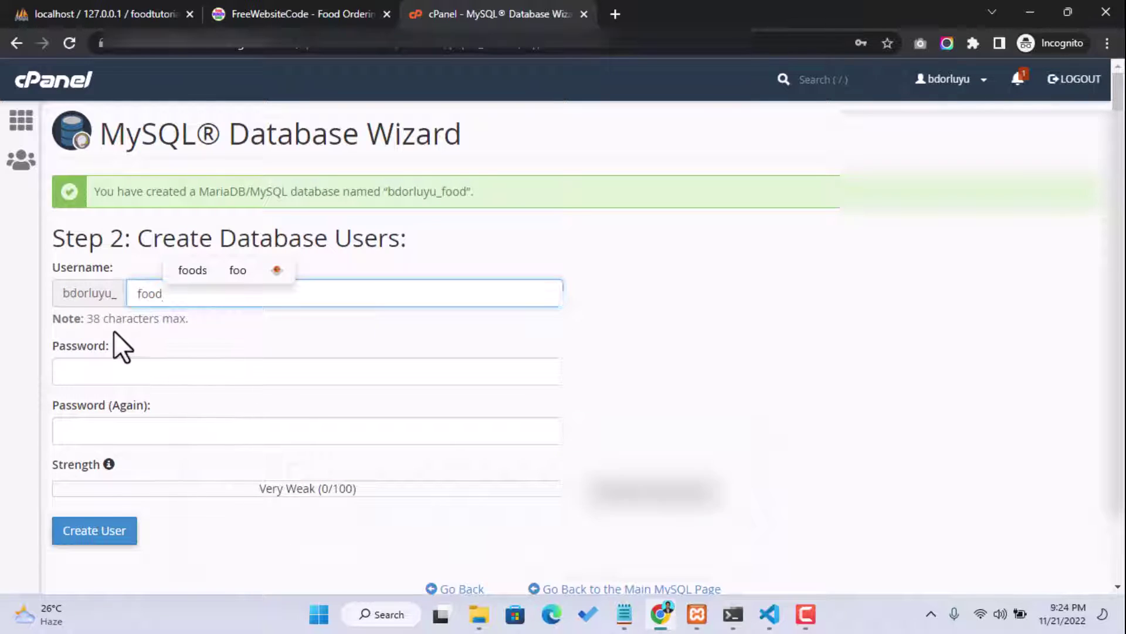
pyautogui.click(127, 361)
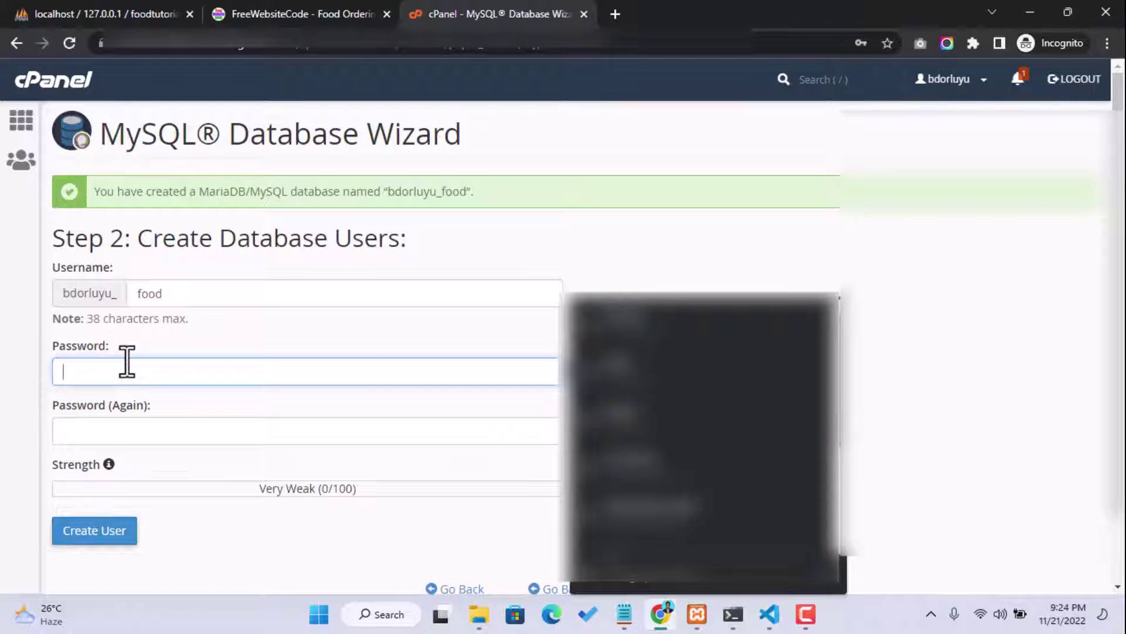
pyautogui.click(176, 352)
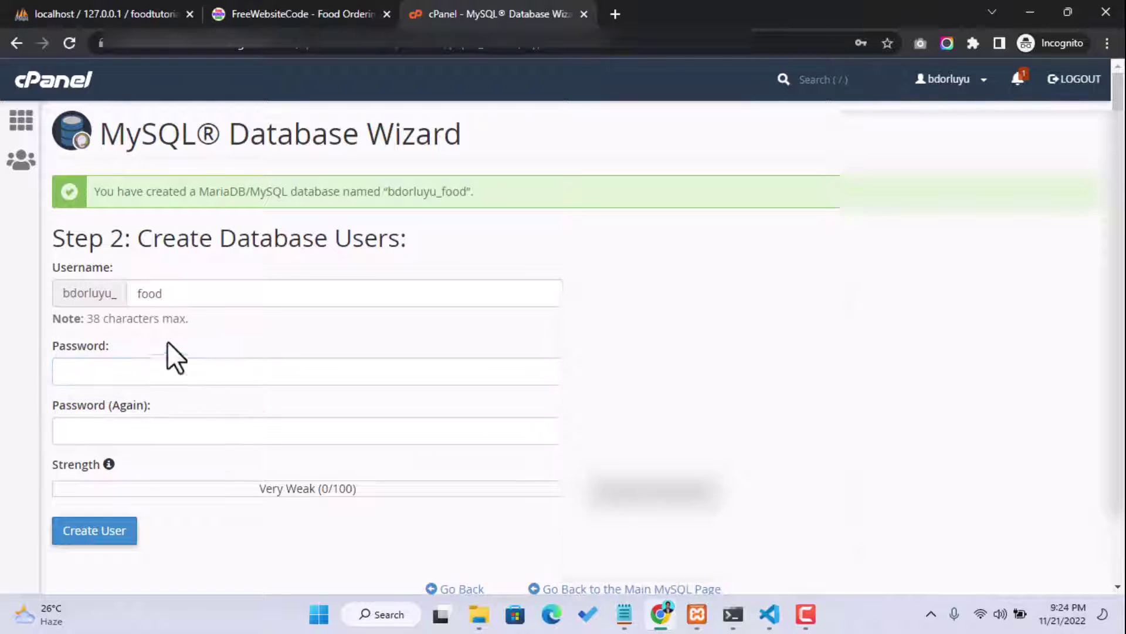
pyautogui.moveTo(55, 294); pyautogui.dragTo(169, 291)
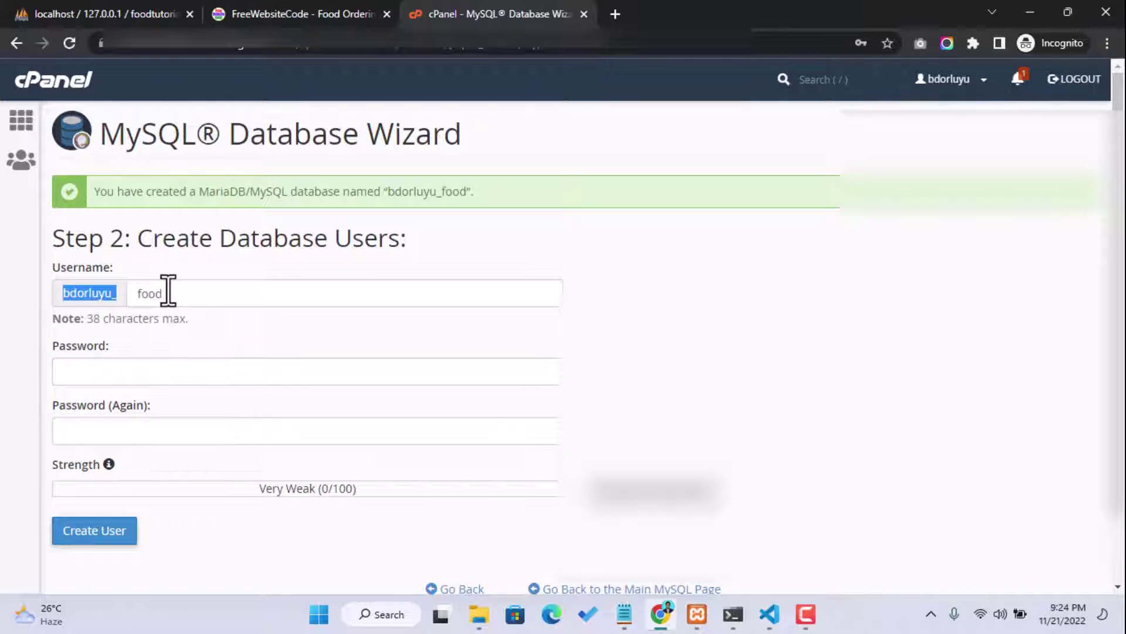
# Step: Paste the prepared strong password into both password fields and create the food user
pyautogui.click(101, 376)
pyautogui.hotkey('ctrl', 'v')
pyautogui.write('••••')
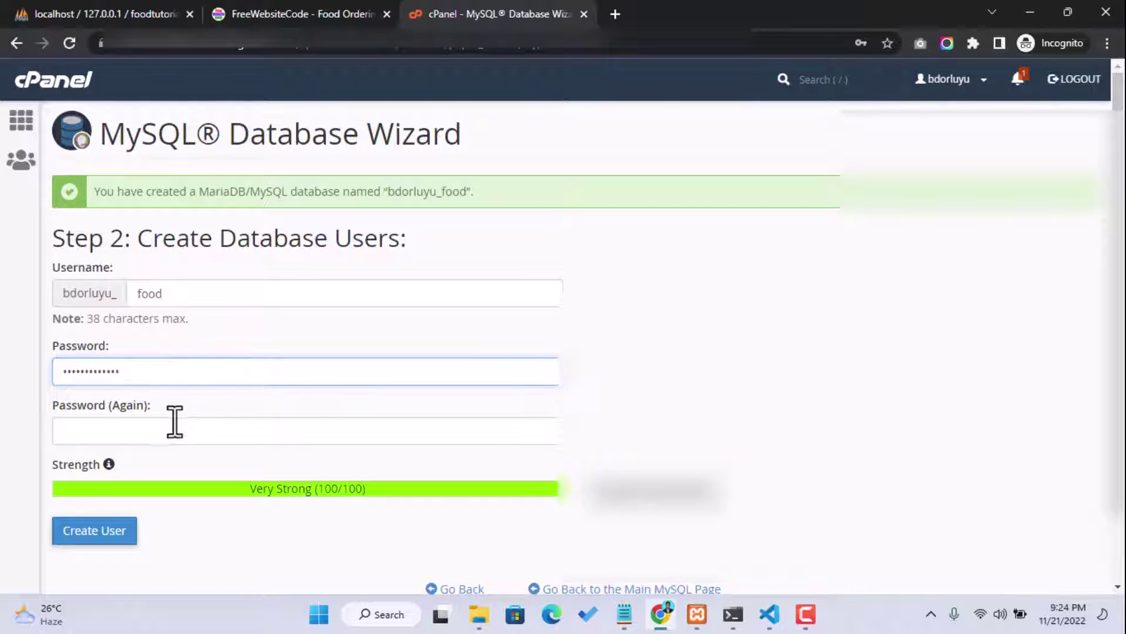
pyautogui.click(170, 432)
pyautogui.hotkey('ctrl', 'v')
pyautogui.write('••••')
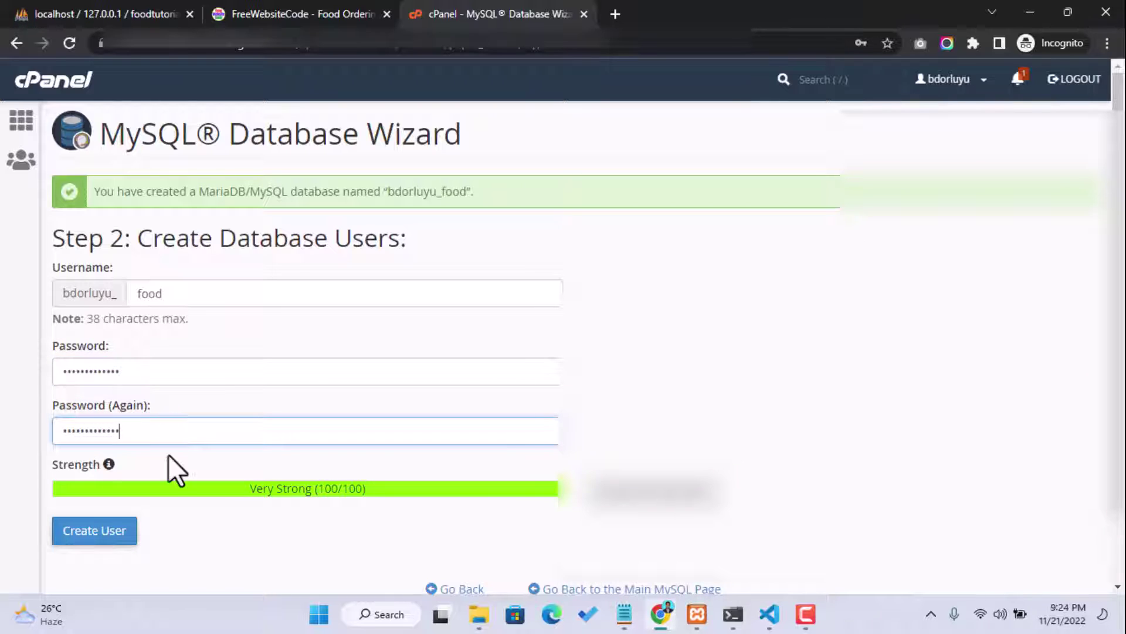
pyautogui.click(76, 543)
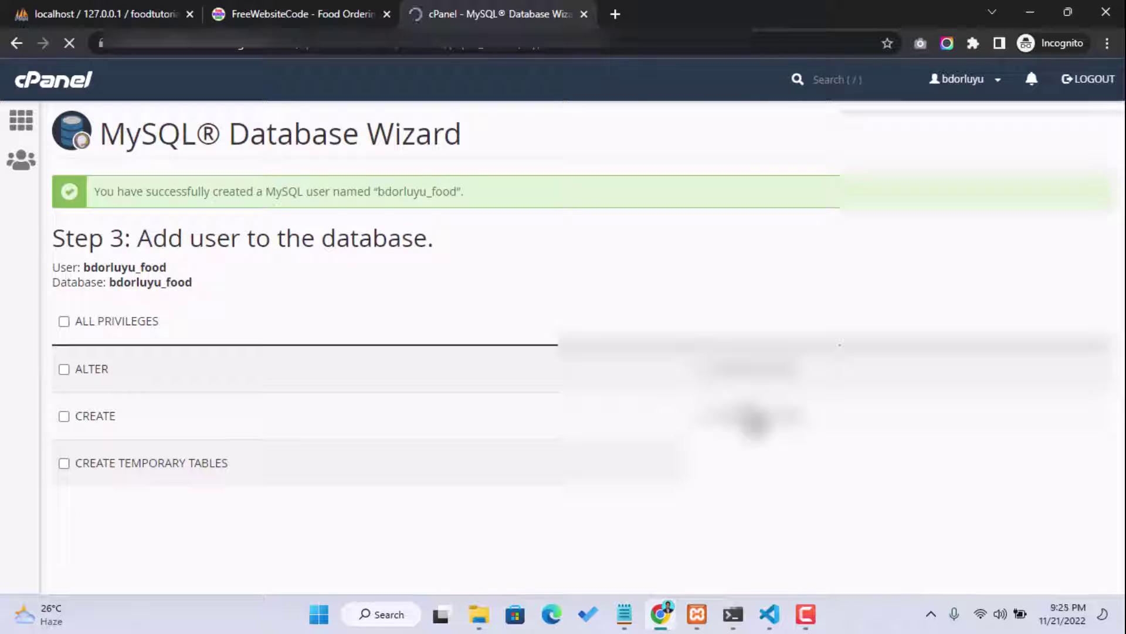
# Step: Grant the food user ALL PRIVILEGES on the food database and submit with Make Changes
pyautogui.scroll(-4, 347, 395)
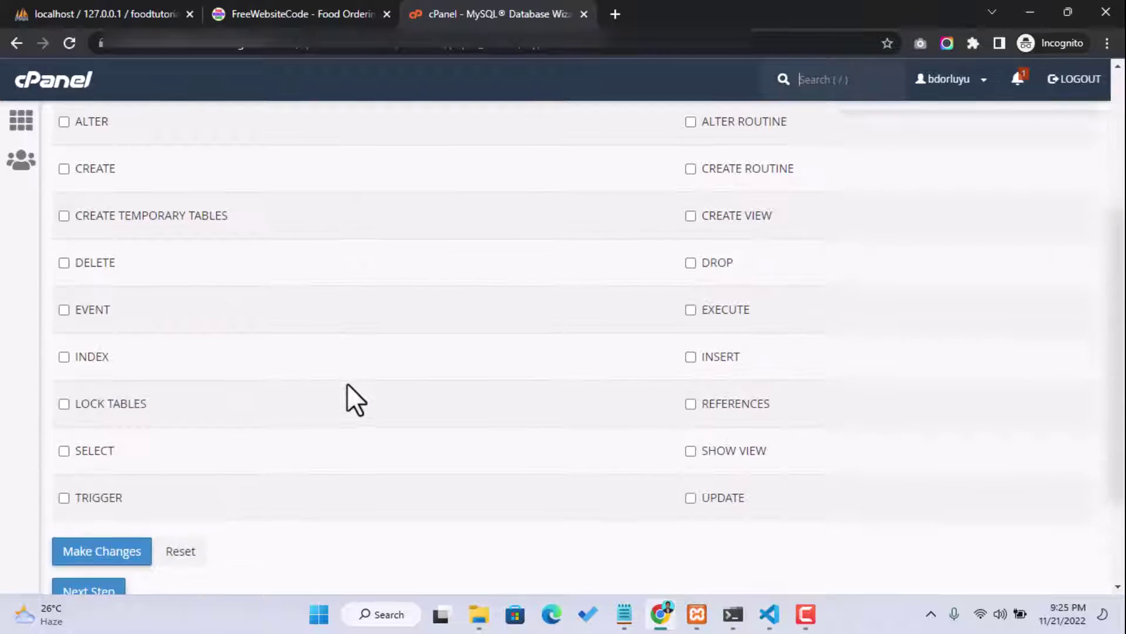
pyautogui.scroll(4, 347, 387)
pyautogui.click(64, 321)
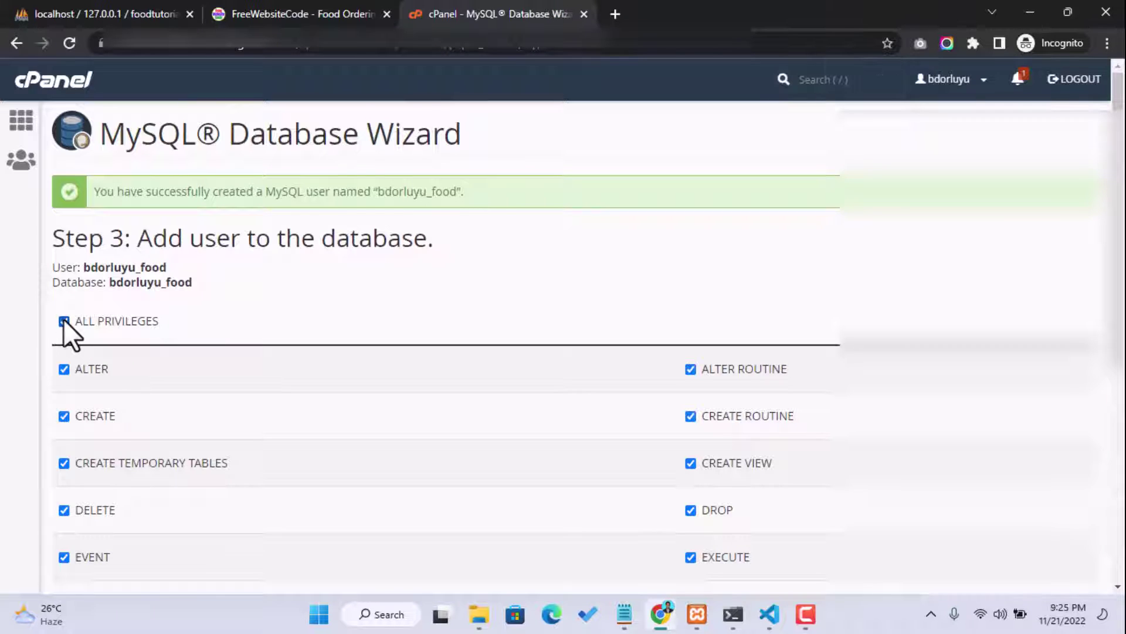
pyautogui.scroll(-2, 418, 287)
pyautogui.scroll(-5, 418, 279)
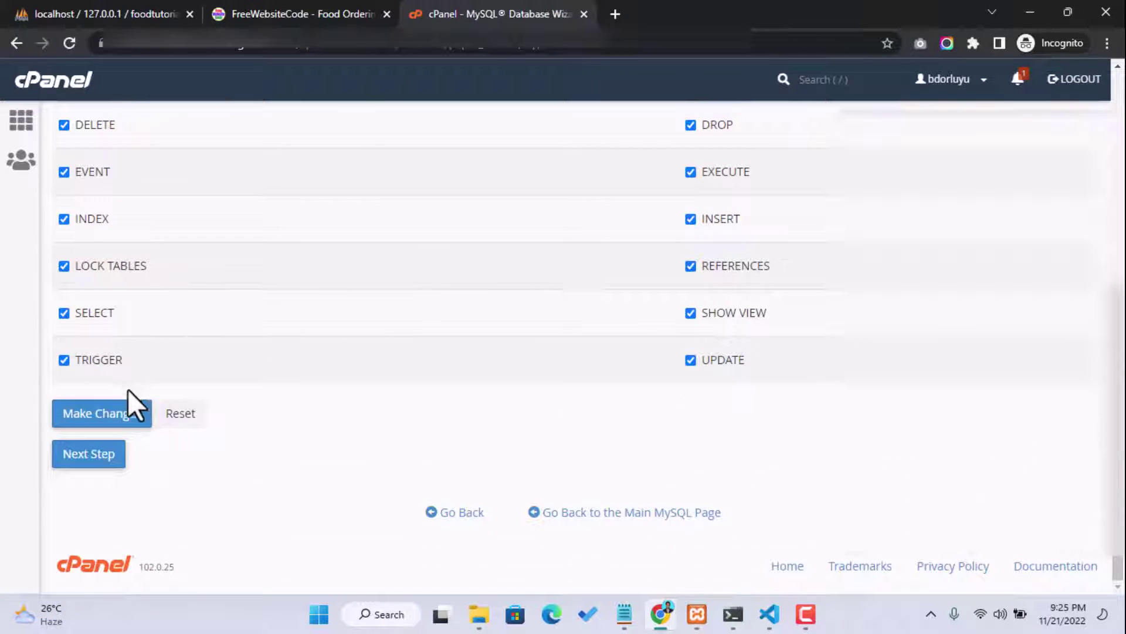
pyautogui.scroll(7, 137, 381)
pyautogui.moveTo(194, 283); pyautogui.dragTo(114, 282)
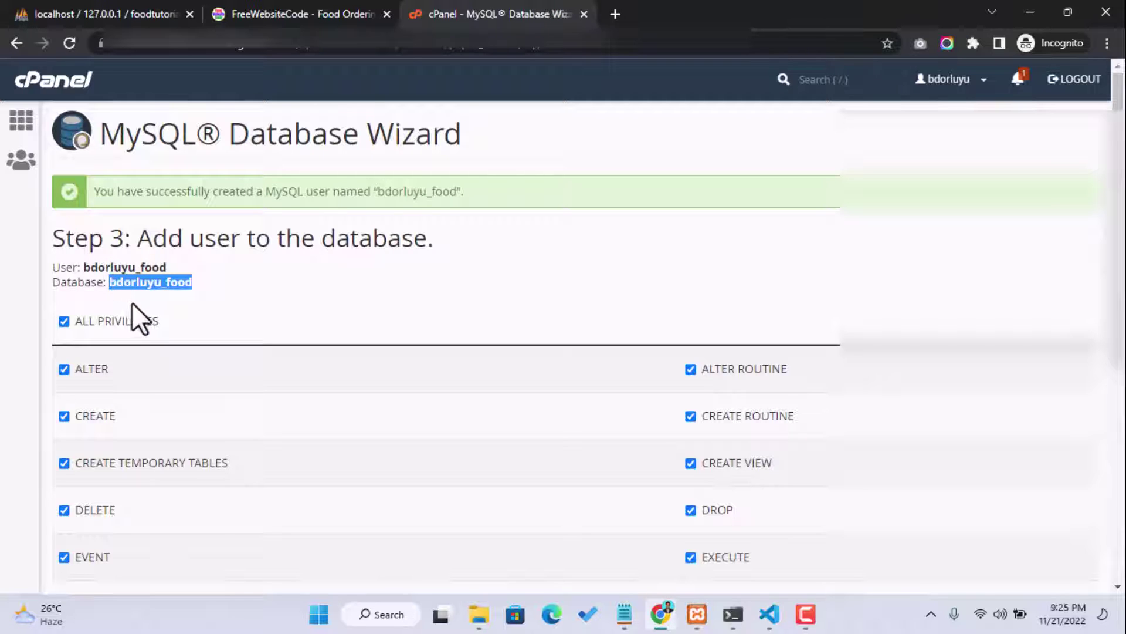
pyautogui.scroll(-6, 138, 311)
pyautogui.click(135, 417)
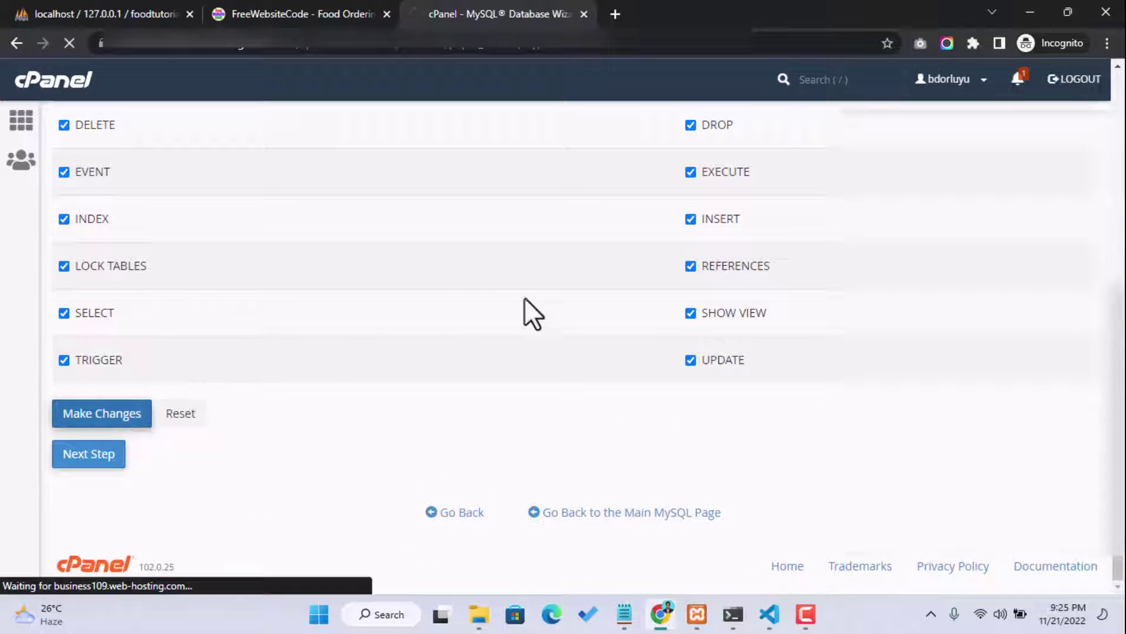
pyautogui.scroll(4, 620, 284)
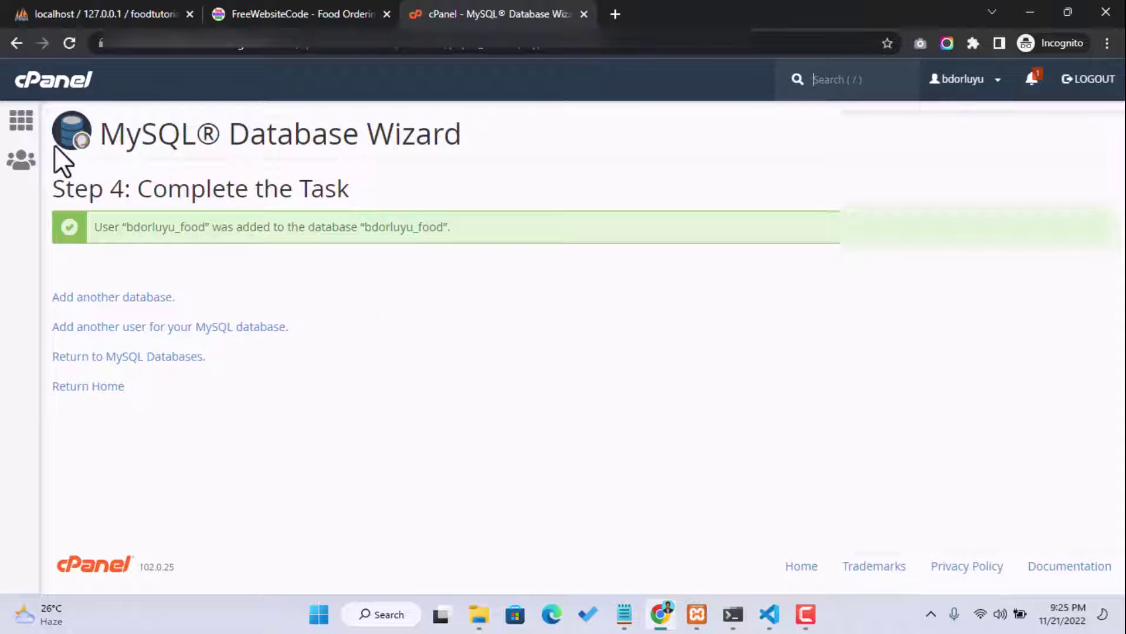
# Step: Open MySQL Databases from the cPanel home and check the food database's privileged users
pyautogui.click(32, 129)
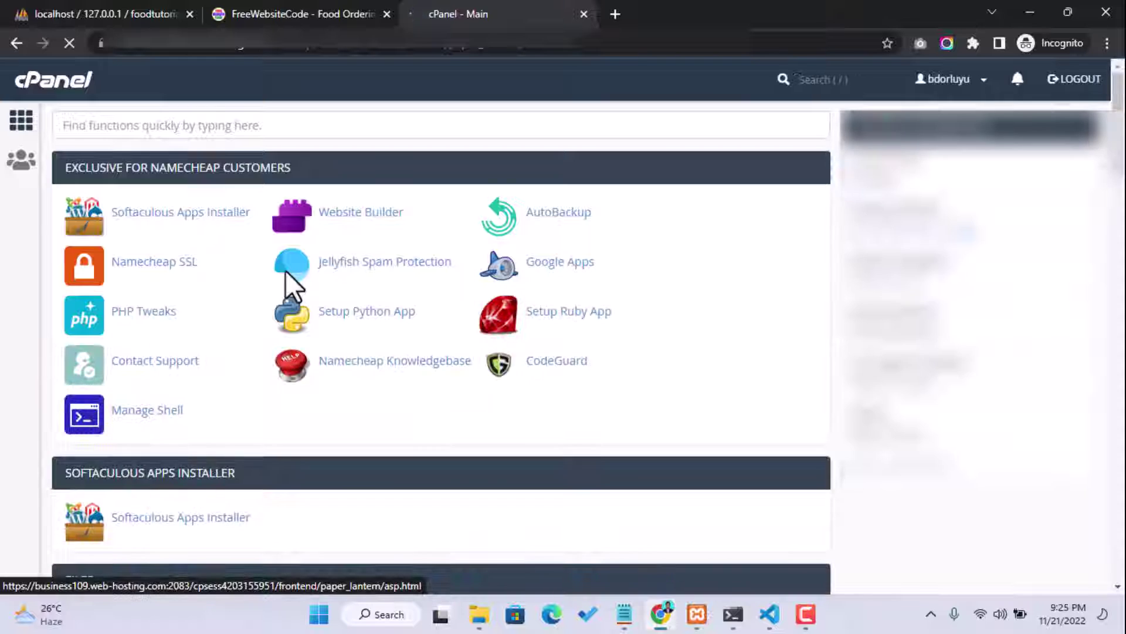
pyautogui.scroll(-15, 286, 269)
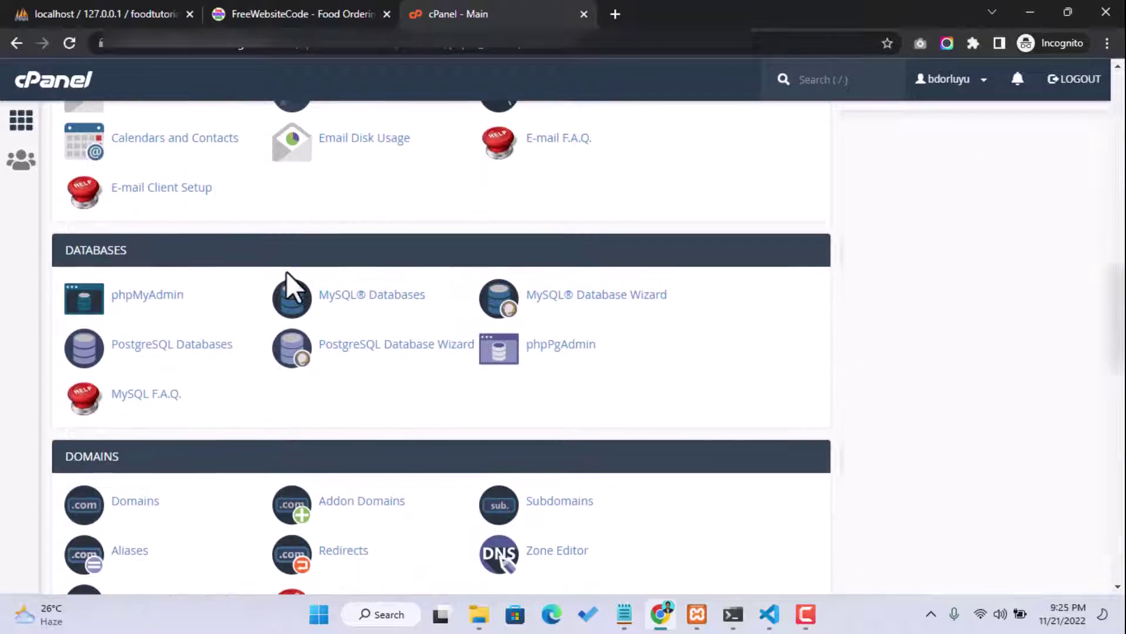
pyautogui.scroll(-2, 287, 272)
pyautogui.click(415, 140)
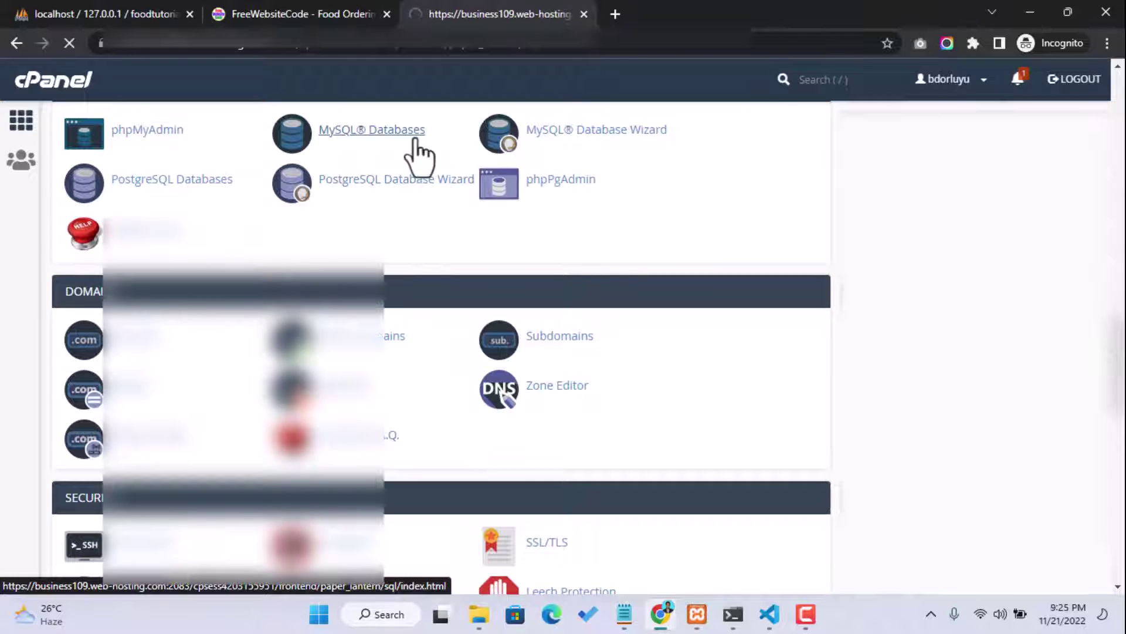
pyautogui.scroll(-2, 363, 251)
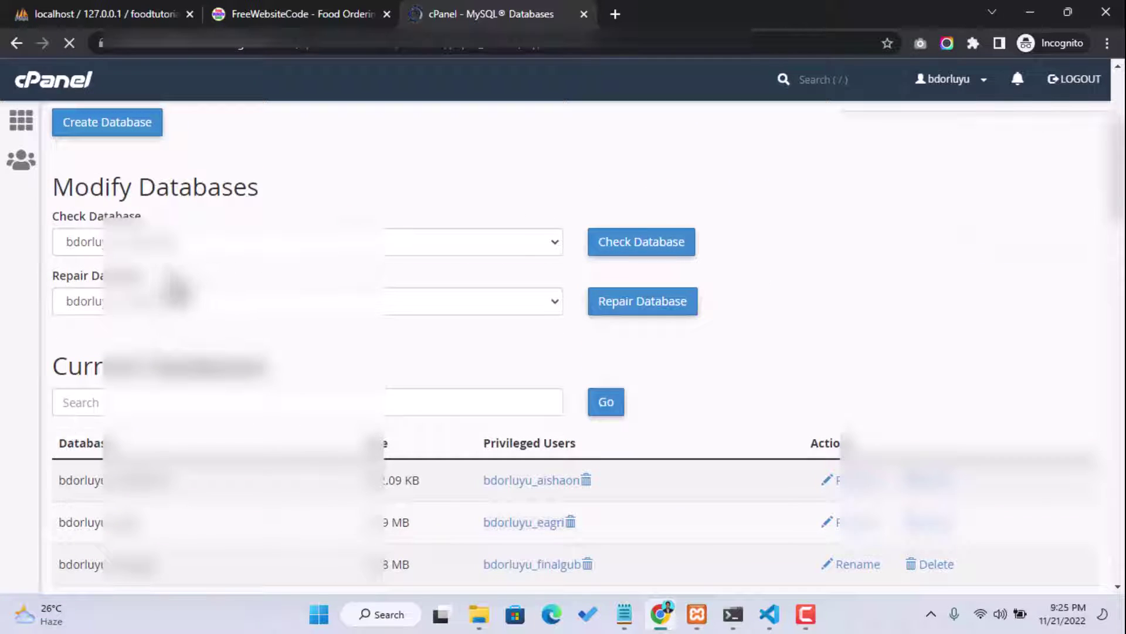
pyautogui.scroll(-8, 173, 305)
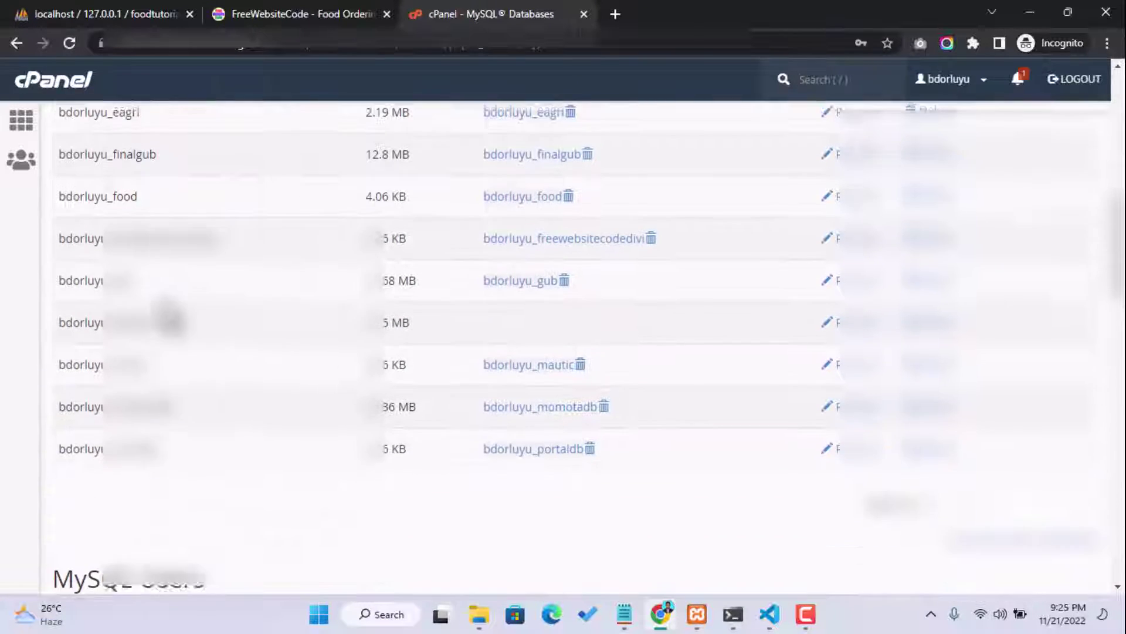
pyautogui.scroll(-8, 172, 320)
pyautogui.scroll(-6, 172, 320)
pyautogui.scroll(20, 172, 319)
pyautogui.scroll(-20, 170, 320)
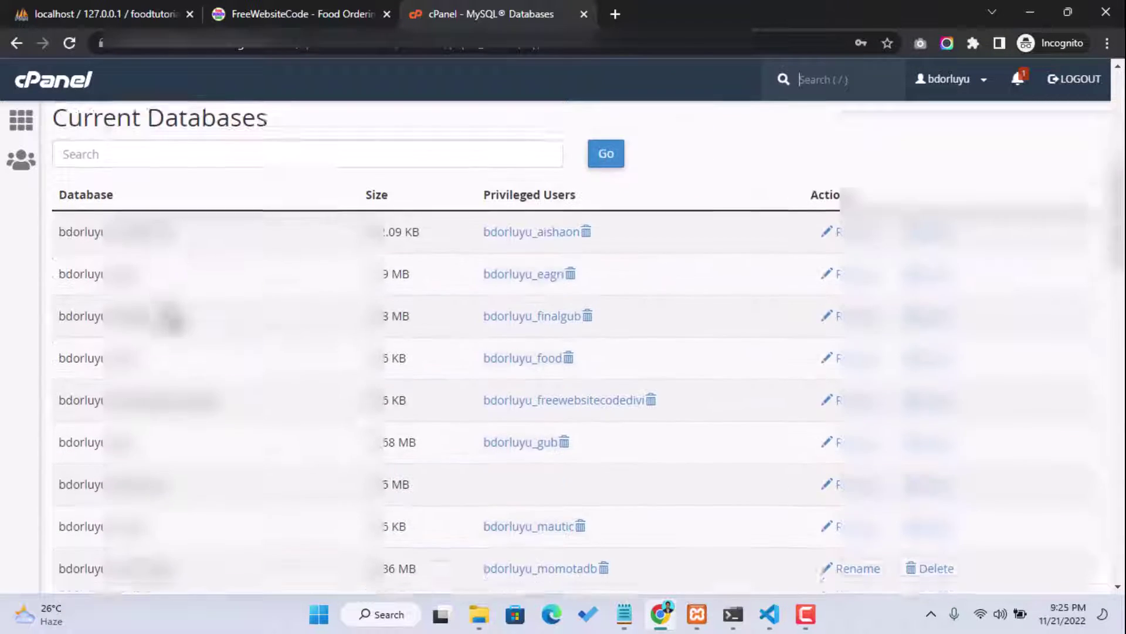
# Step: Under Add User To Database, pair the food user with the food database and add it
pyautogui.click(226, 277)
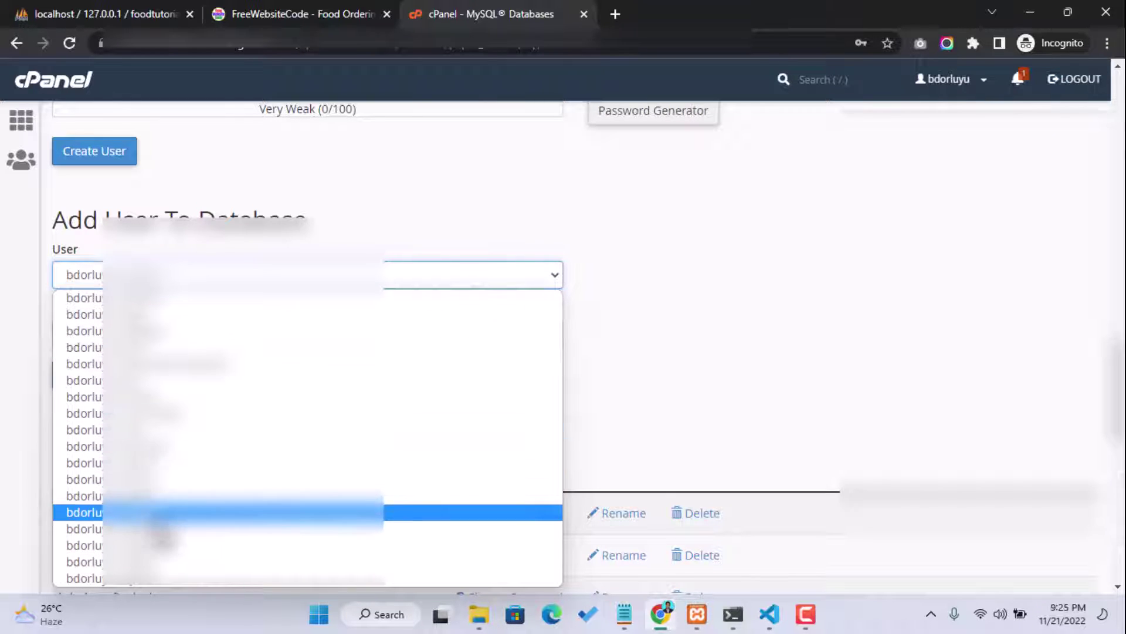
pyautogui.click(177, 347)
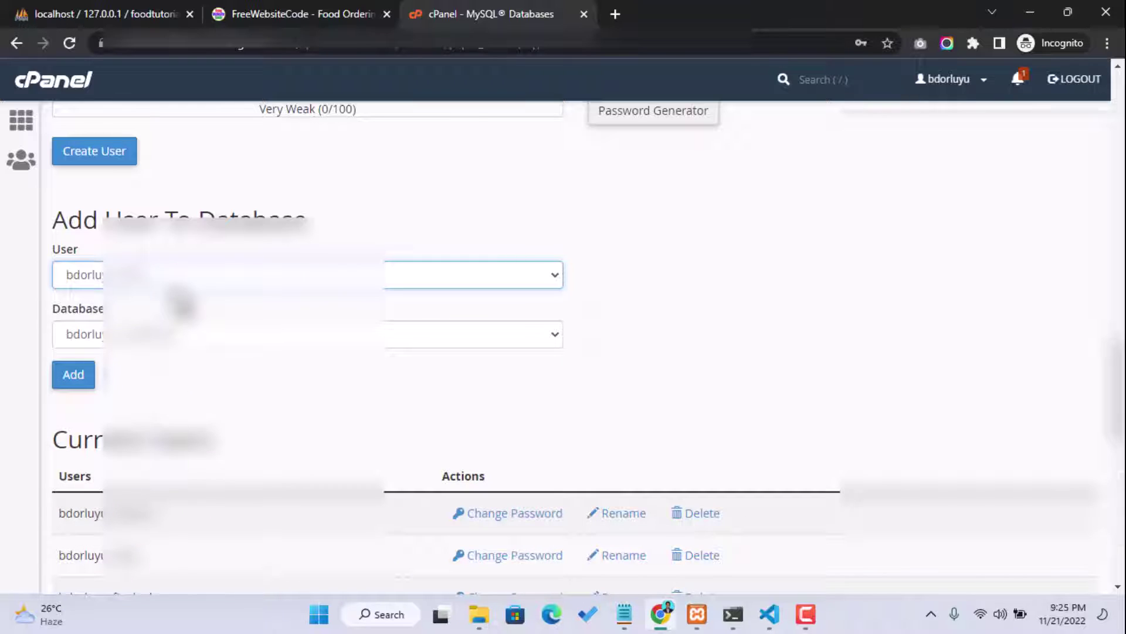
pyautogui.click(169, 335)
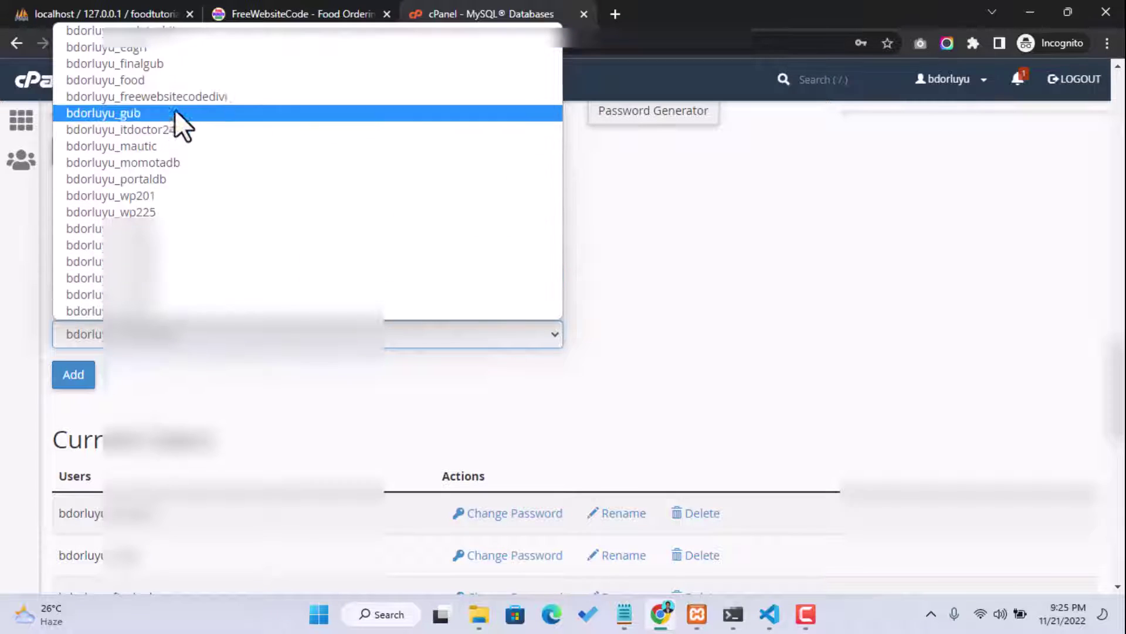
pyautogui.click(167, 83)
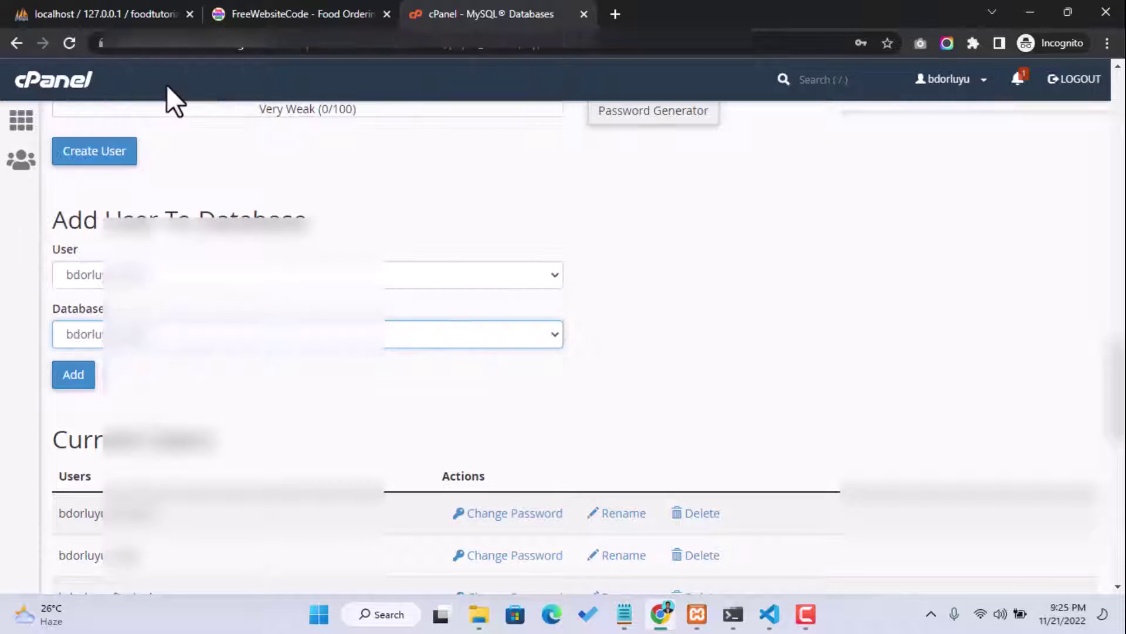
pyautogui.click(72, 381)
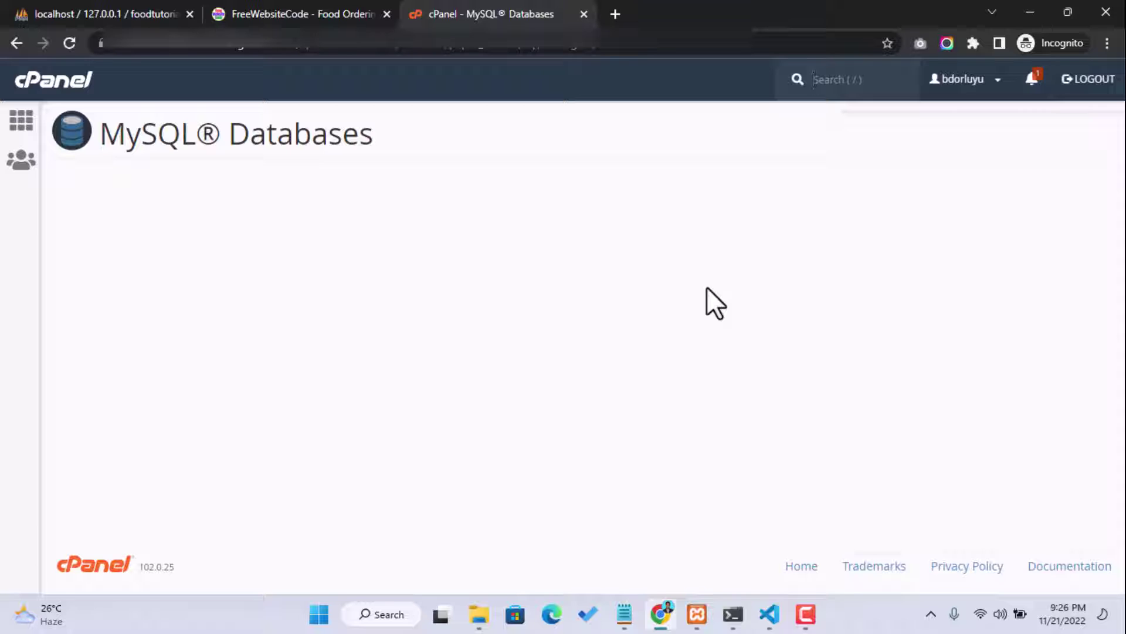
# Step: Copy the food database and user names, reload, and return to cPanel home's Databases tools
pyautogui.scroll(-10, 707, 287)
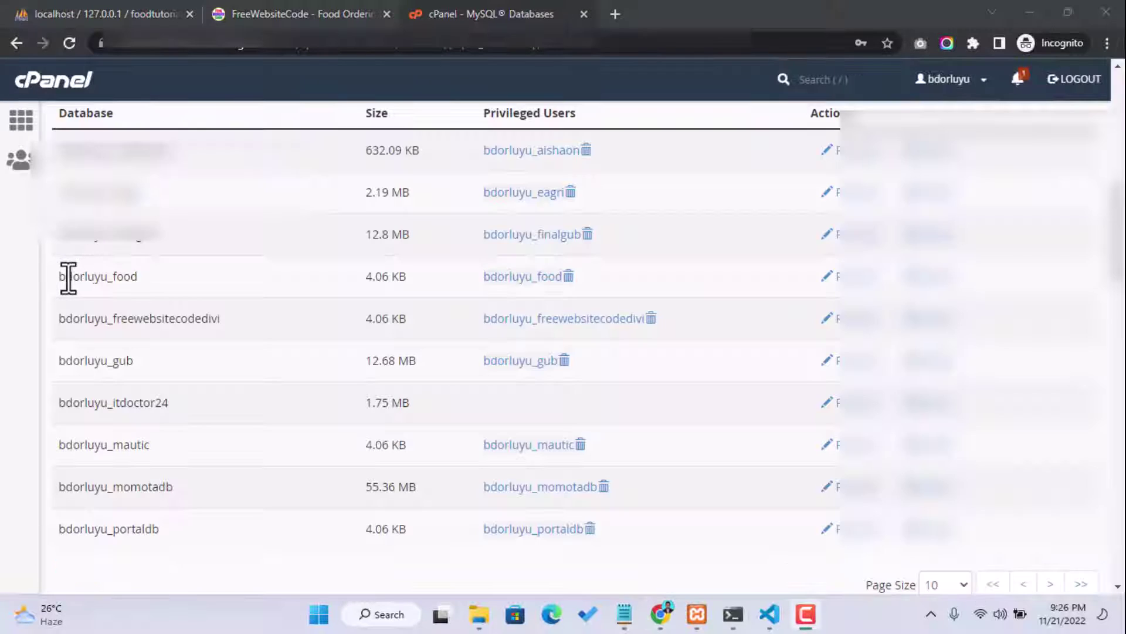
pyautogui.moveTo(57, 276); pyautogui.dragTo(159, 276)
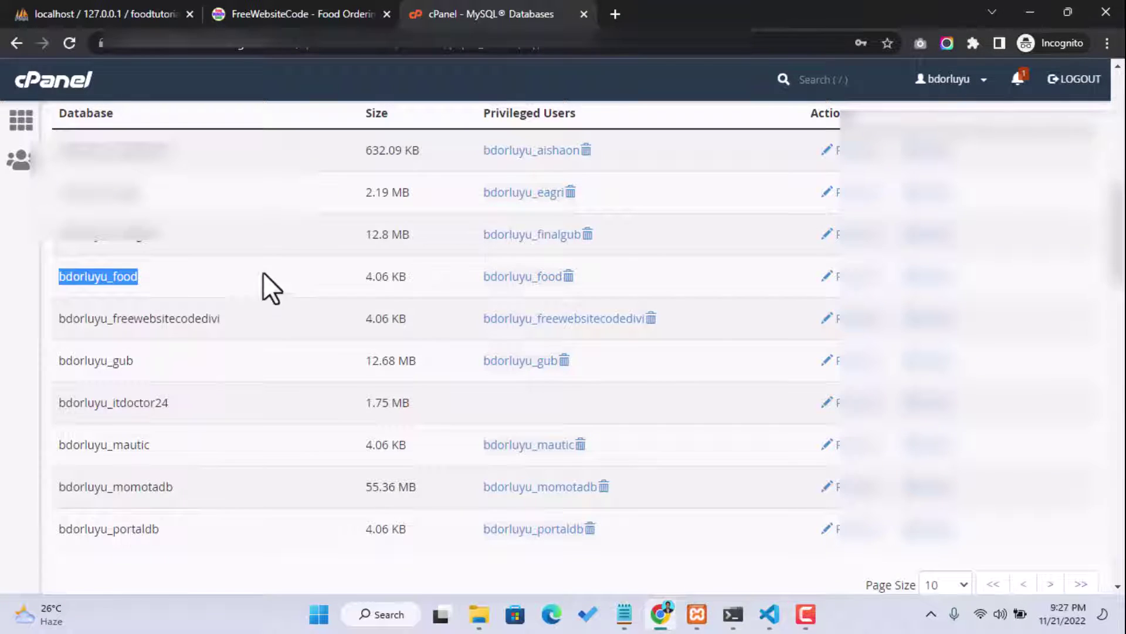
pyautogui.moveTo(482, 276); pyautogui.dragTo(610, 277)
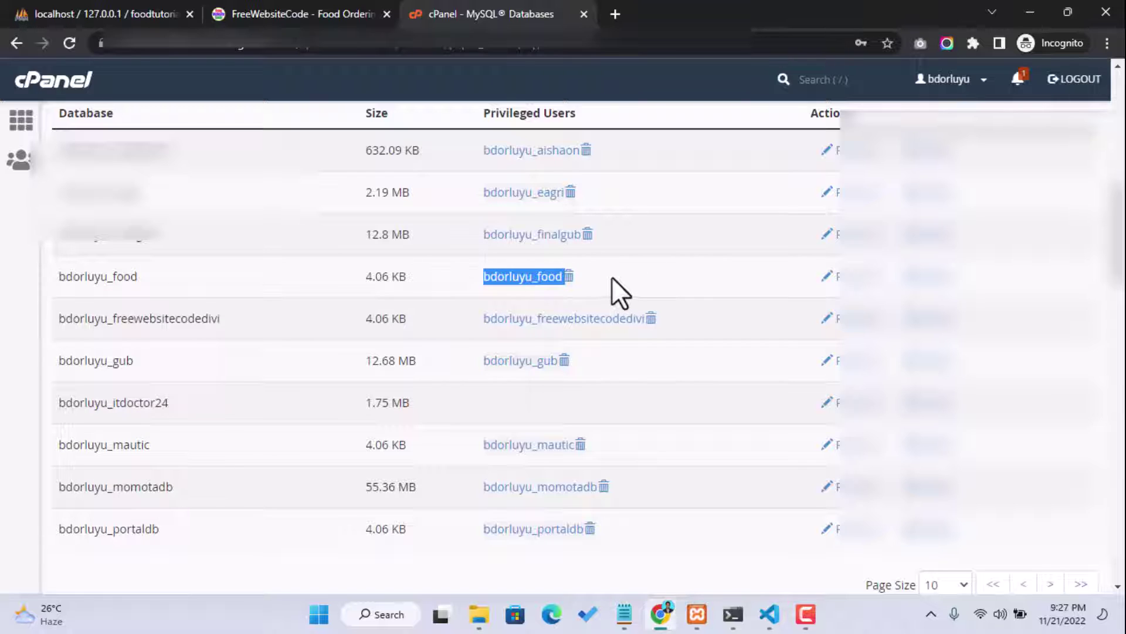
pyautogui.press('F5')
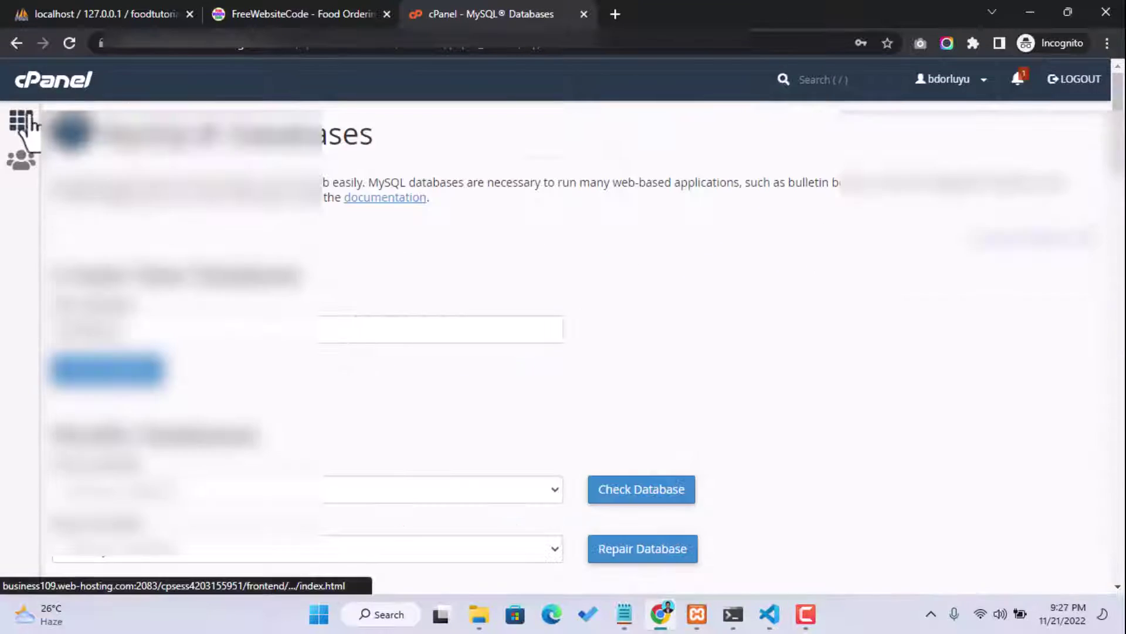
pyautogui.click(25, 120)
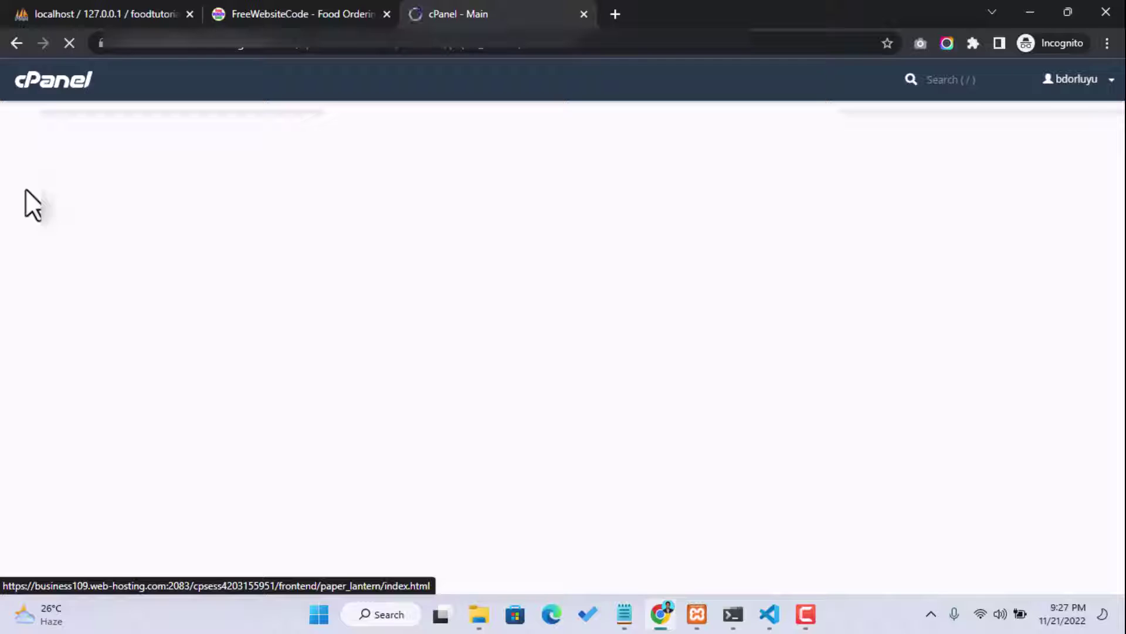
pyautogui.scroll(-5, 117, 382)
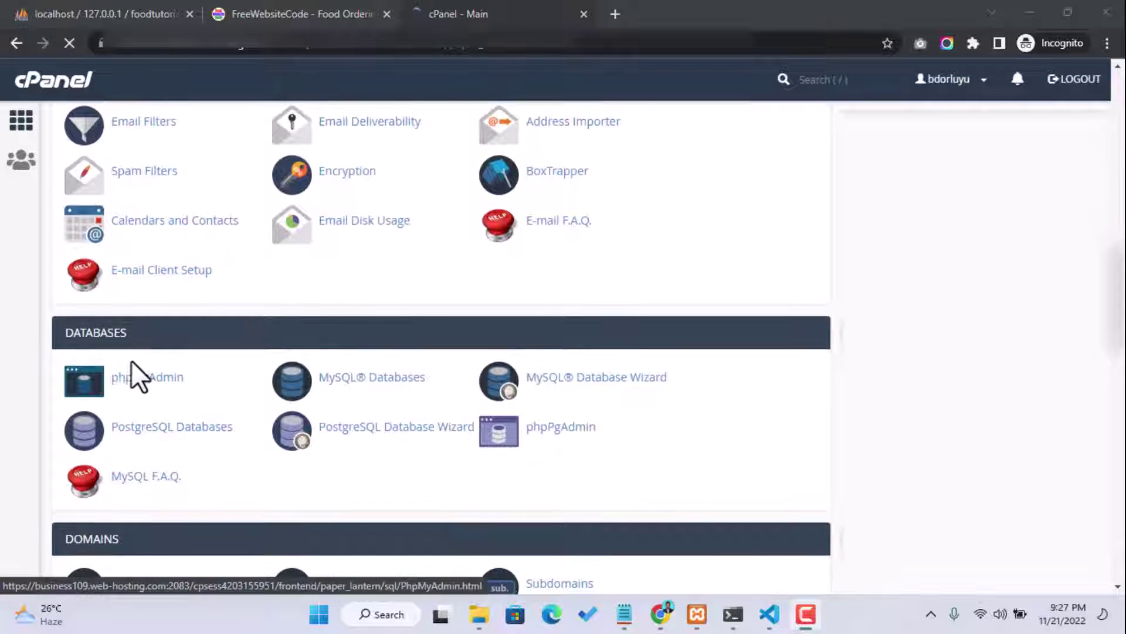
# Step: Open the food database's Import page in phpMyAdmin
pyautogui.click(143, 385)
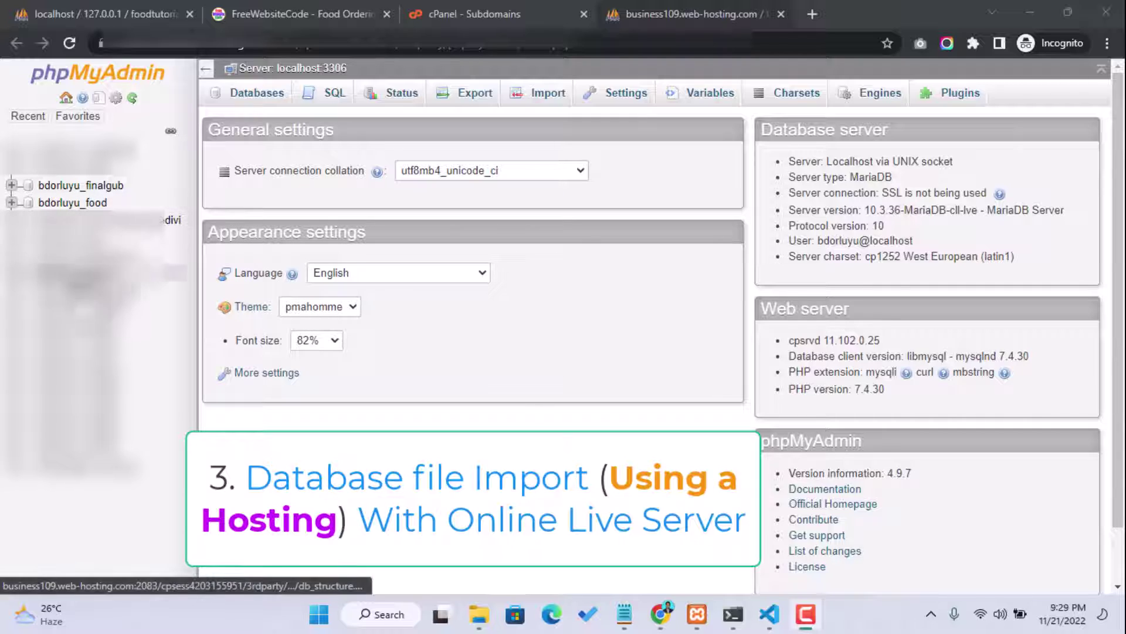
pyautogui.click(71, 203)
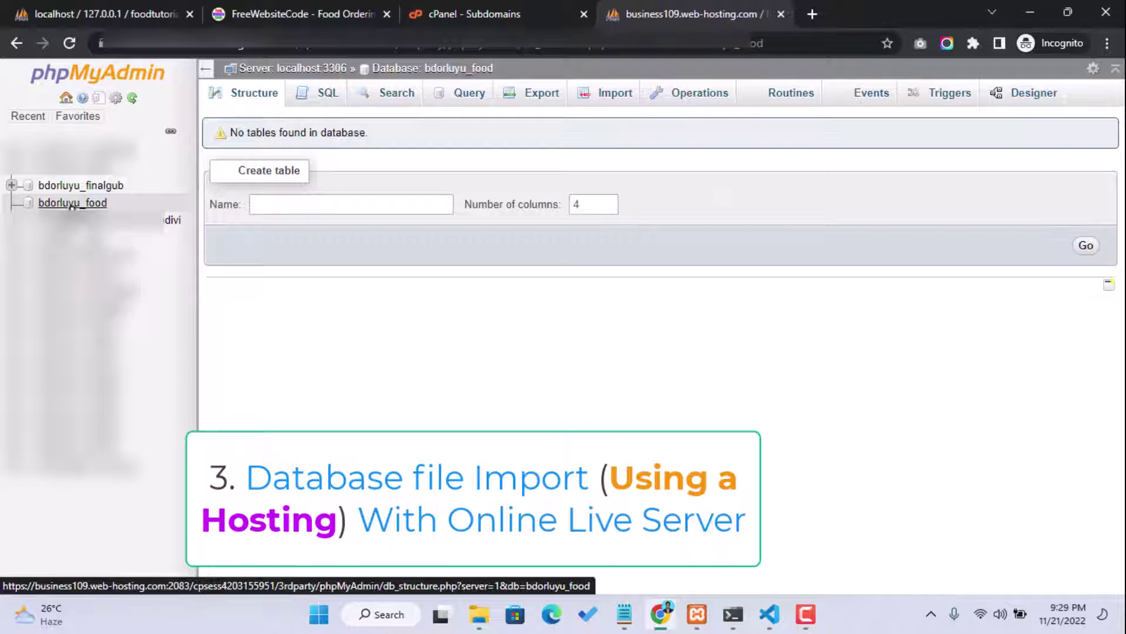
pyautogui.click(591, 114)
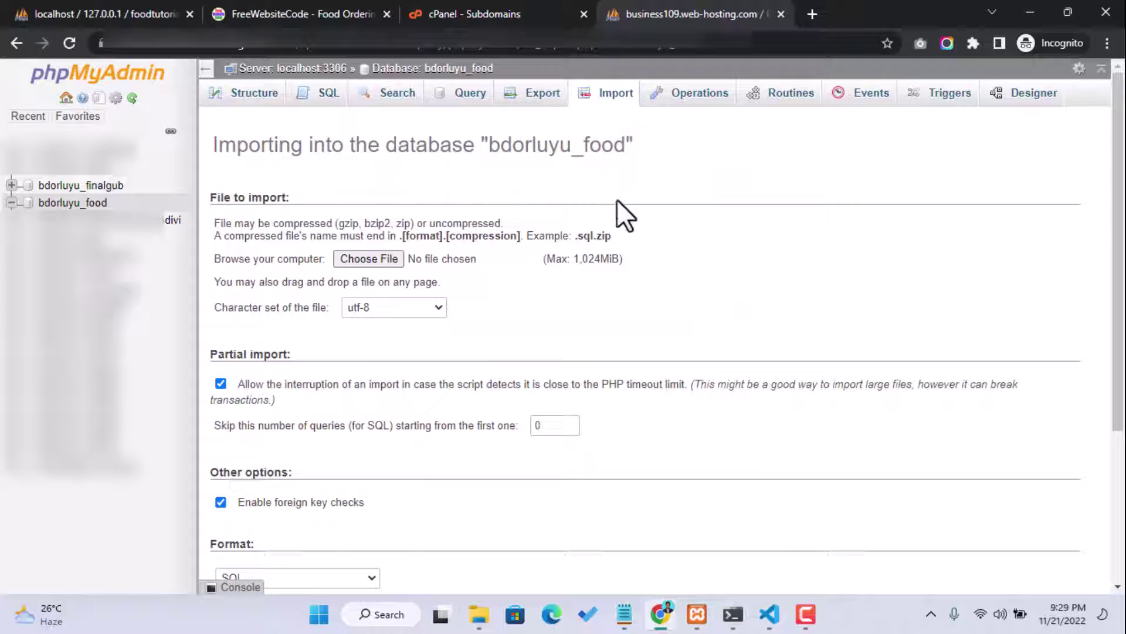
# Step: Import food.sql from the Onlinefood folder, then return to cPanel's Subdomains page
pyautogui.click(368, 258)
pyautogui.click(329, 207)
pyautogui.click(895, 444)
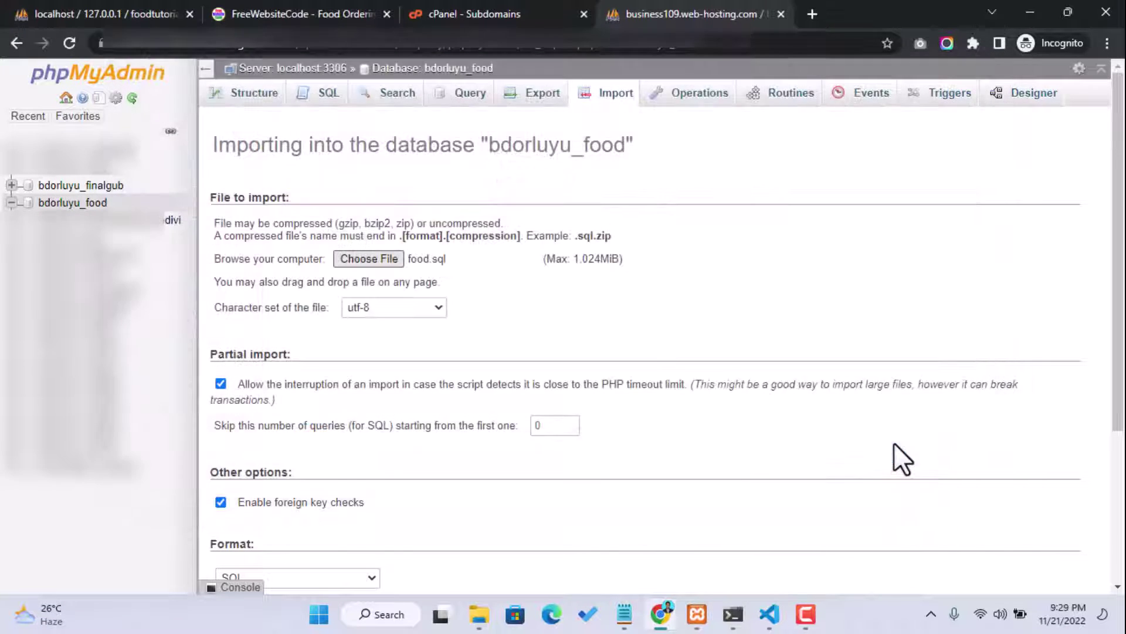
pyautogui.scroll(-3, 671, 416)
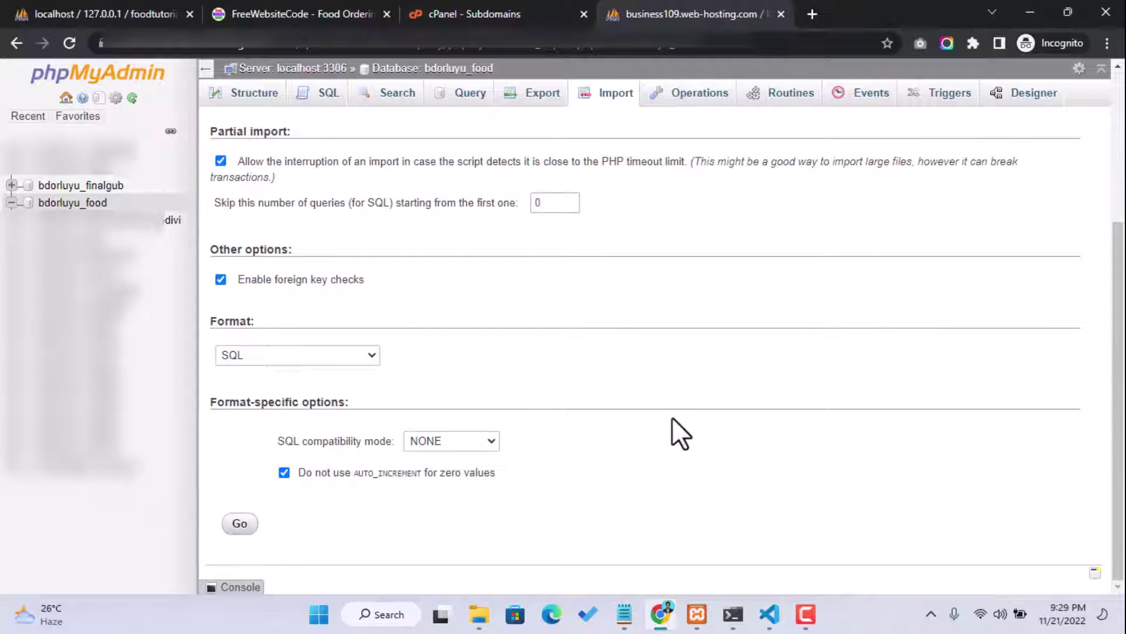
pyautogui.click(241, 524)
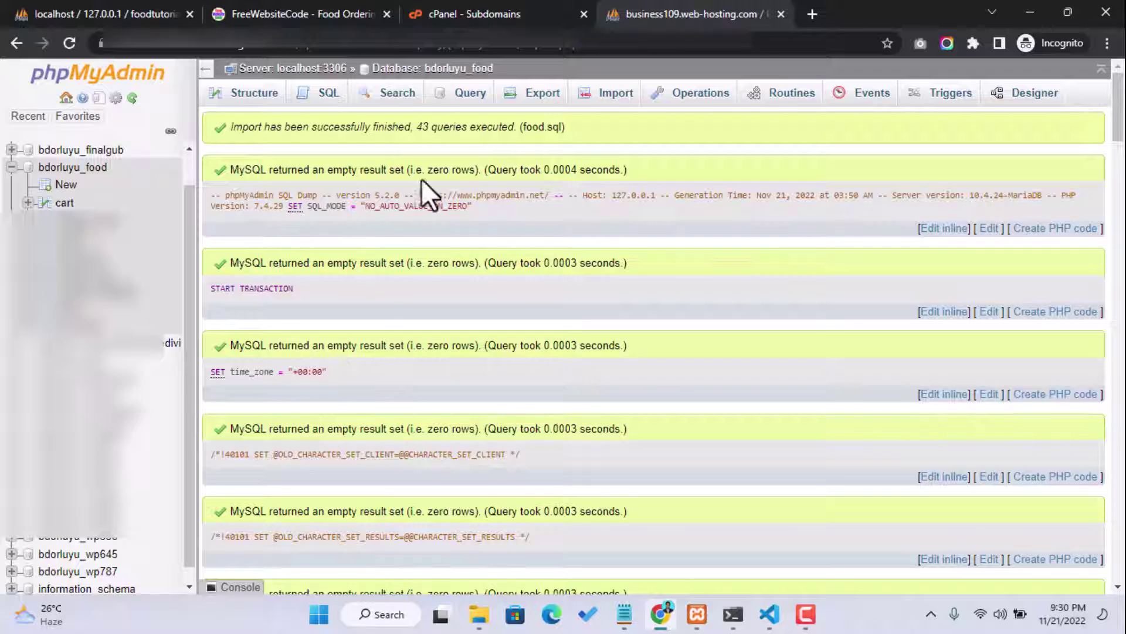
pyautogui.click(447, 6)
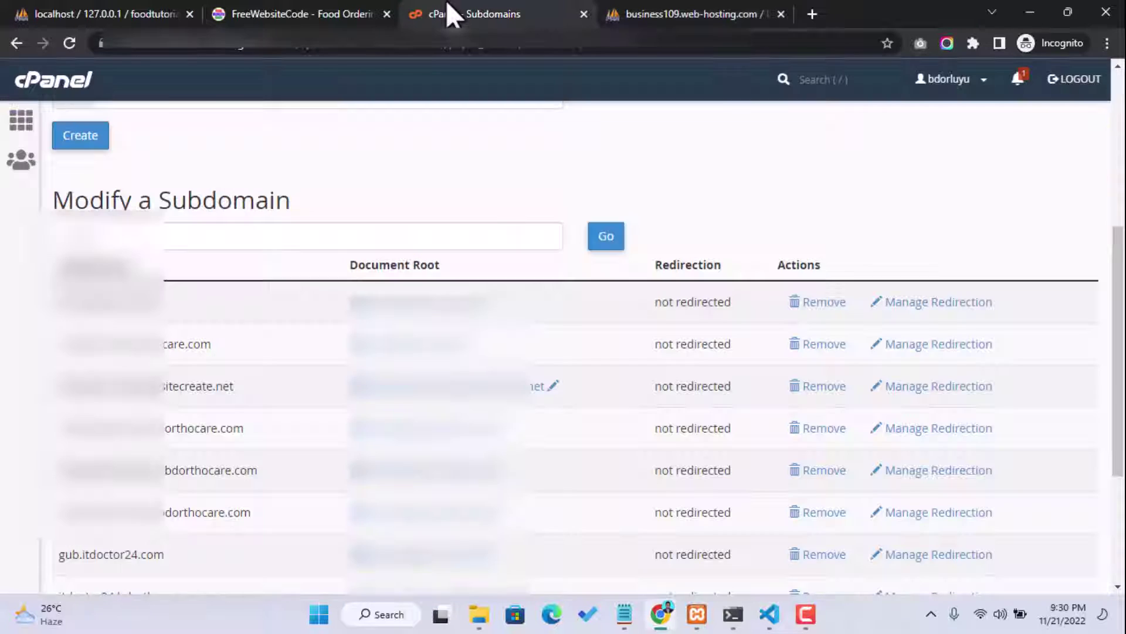
# Step: Open the foodorder.freewebsitecreate.net folder in File Manager, then bring up the local Onlinefood window
pyautogui.click(21, 121)
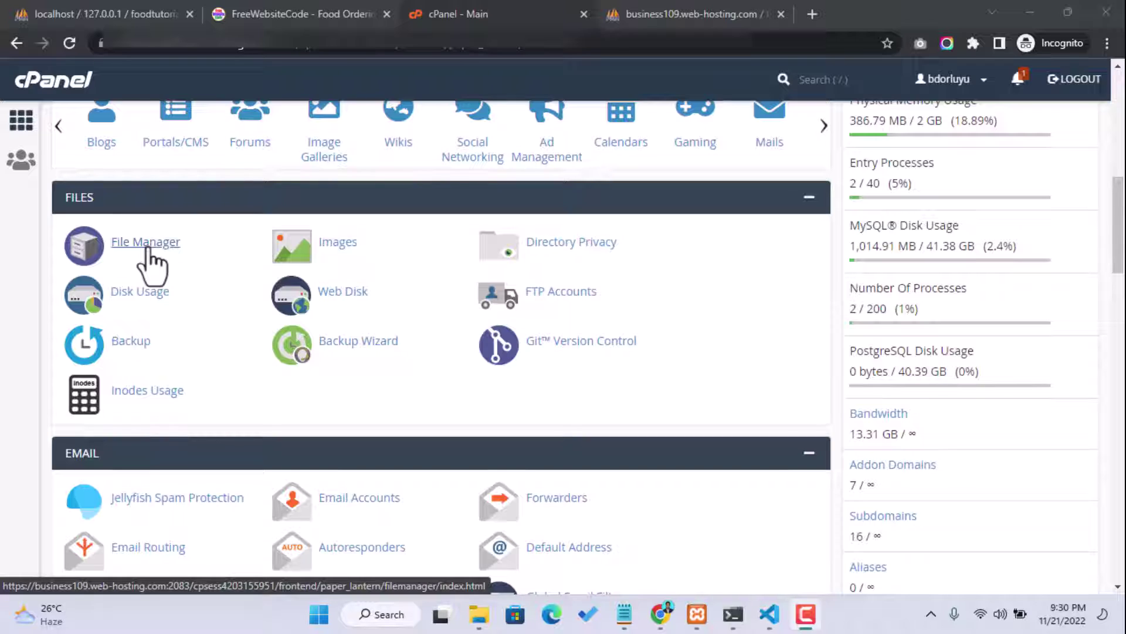
pyautogui.click(147, 248)
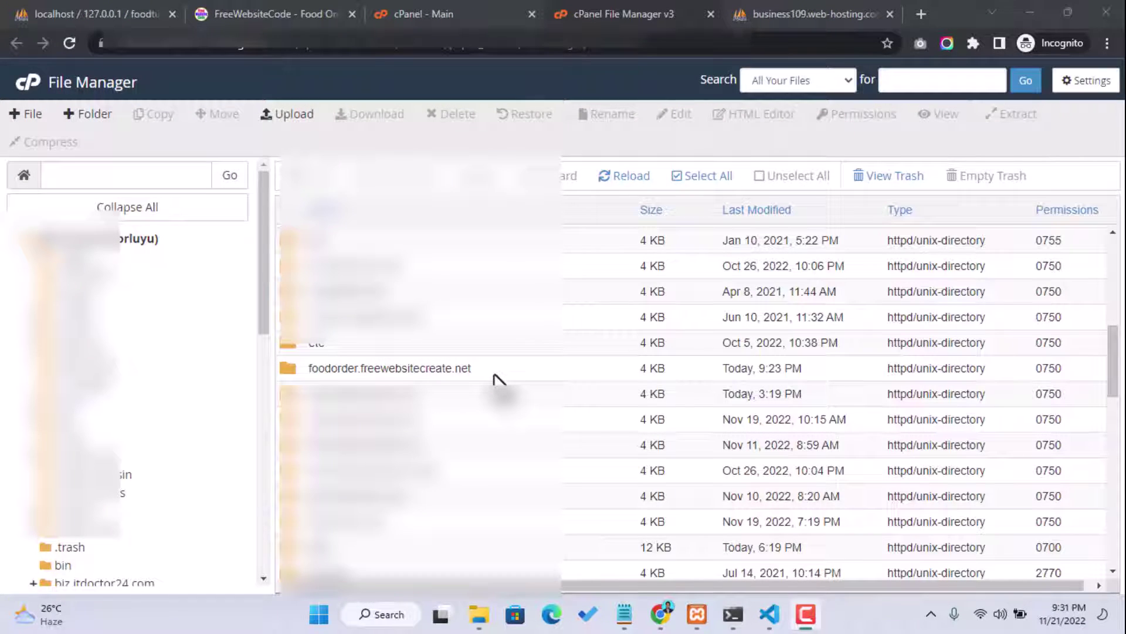
pyautogui.doubleClick(495, 376)
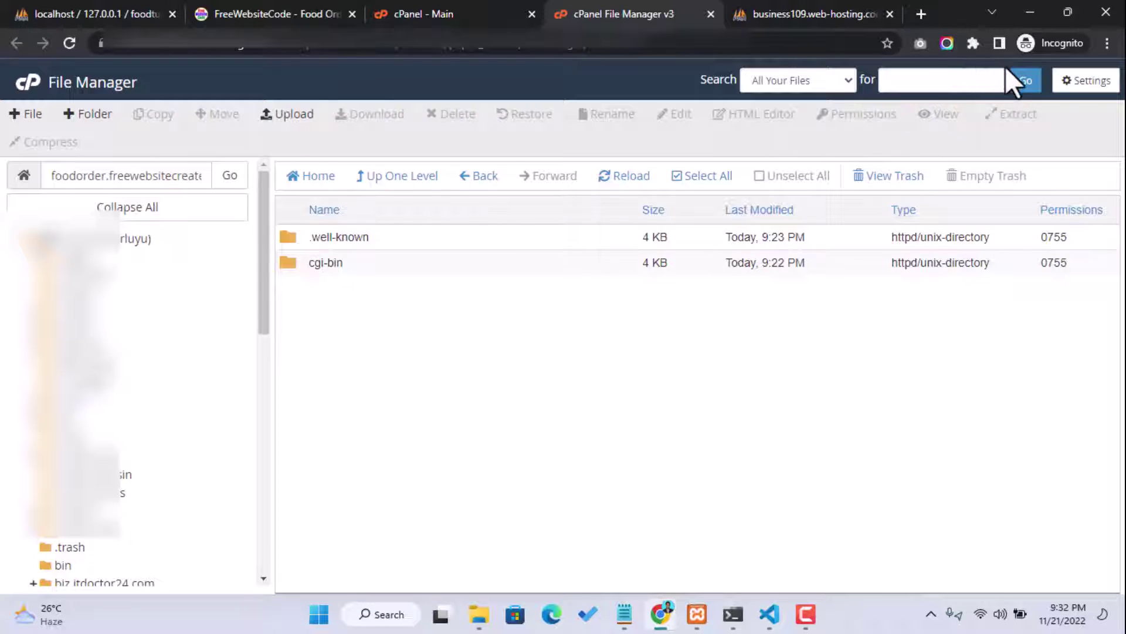
pyautogui.hotkey('alt', 'Tab')
# Step: Archive the foodorder folder with WinRAR as foodorder.zip in ZIP format
pyautogui.click(275, 270)
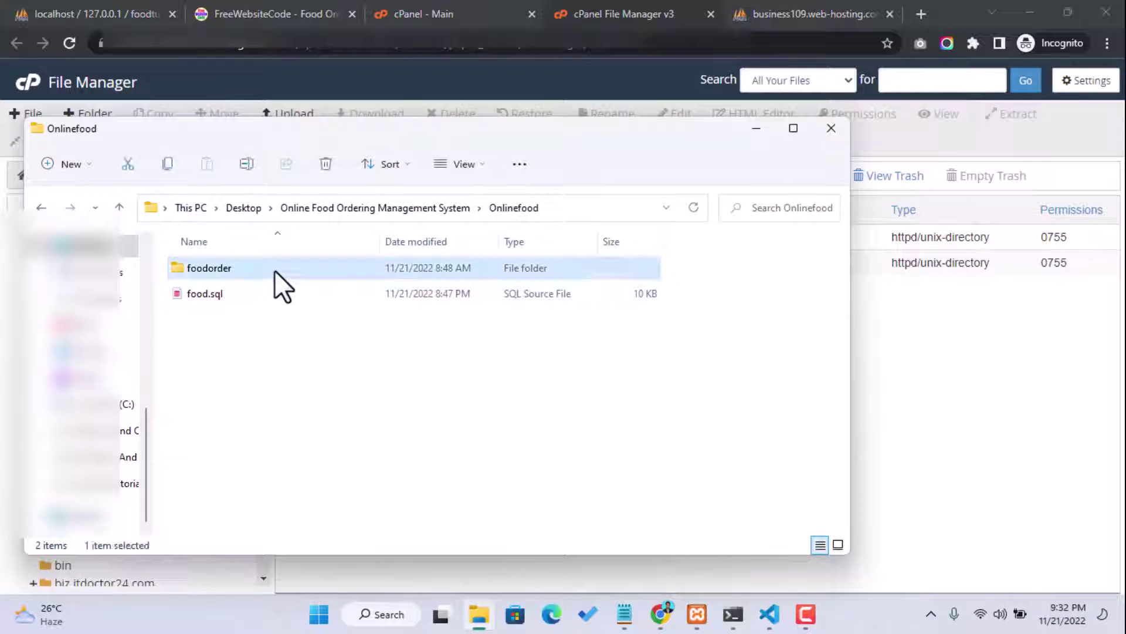
pyautogui.rightClick(274, 270)
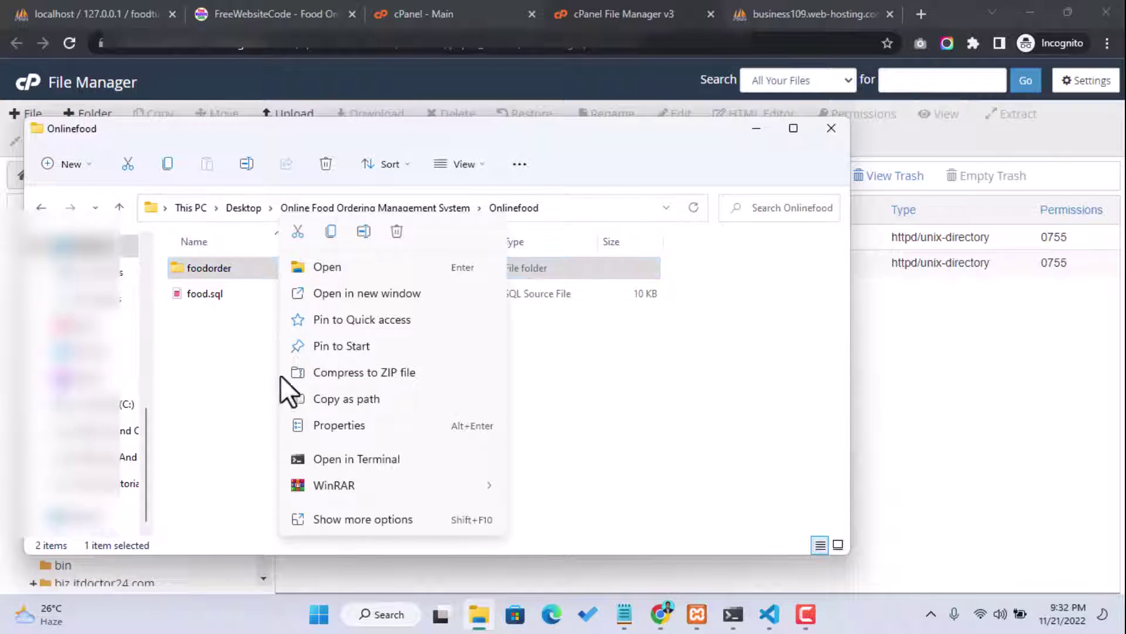
pyautogui.moveTo(322, 488)
pyautogui.click(555, 488)
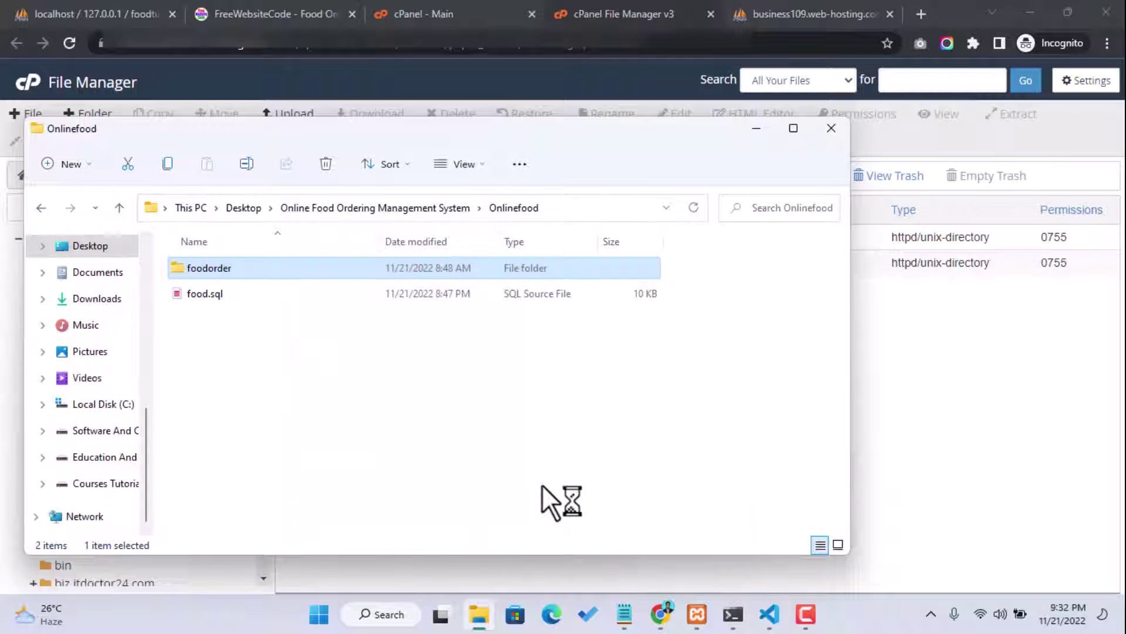
pyautogui.click(500, 305)
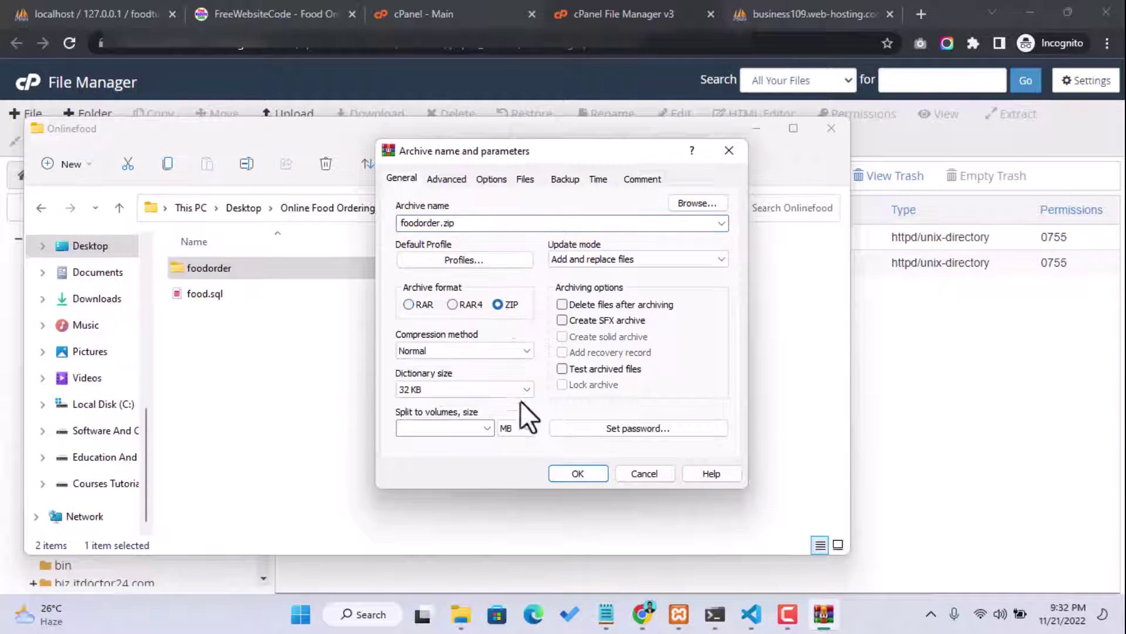
pyautogui.click(572, 473)
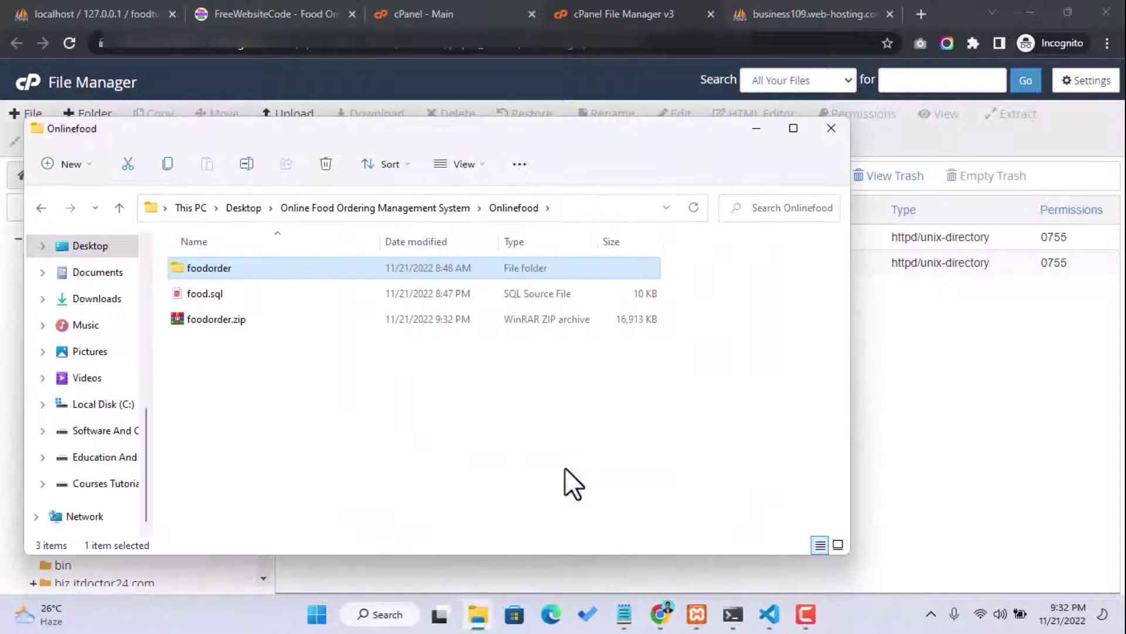
pyautogui.click(912, 380)
# Step: Upload foodorder.zip (16.52 MB) into the foodorder.freewebsitecreate.net folder
pyautogui.click(276, 112)
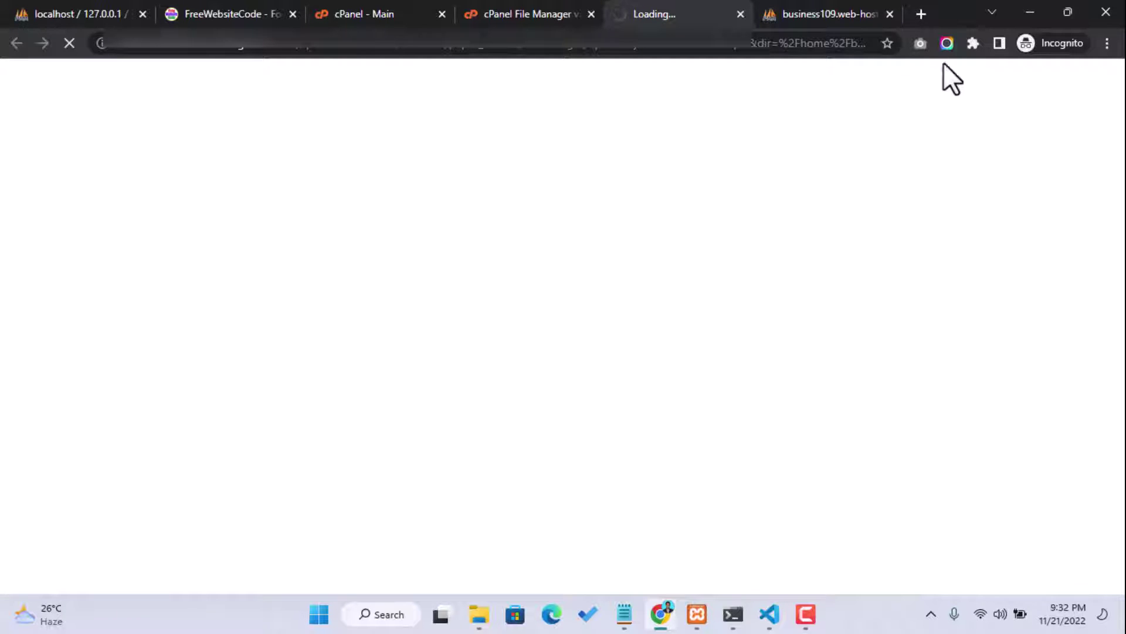
pyautogui.click(554, 352)
pyautogui.click(358, 228)
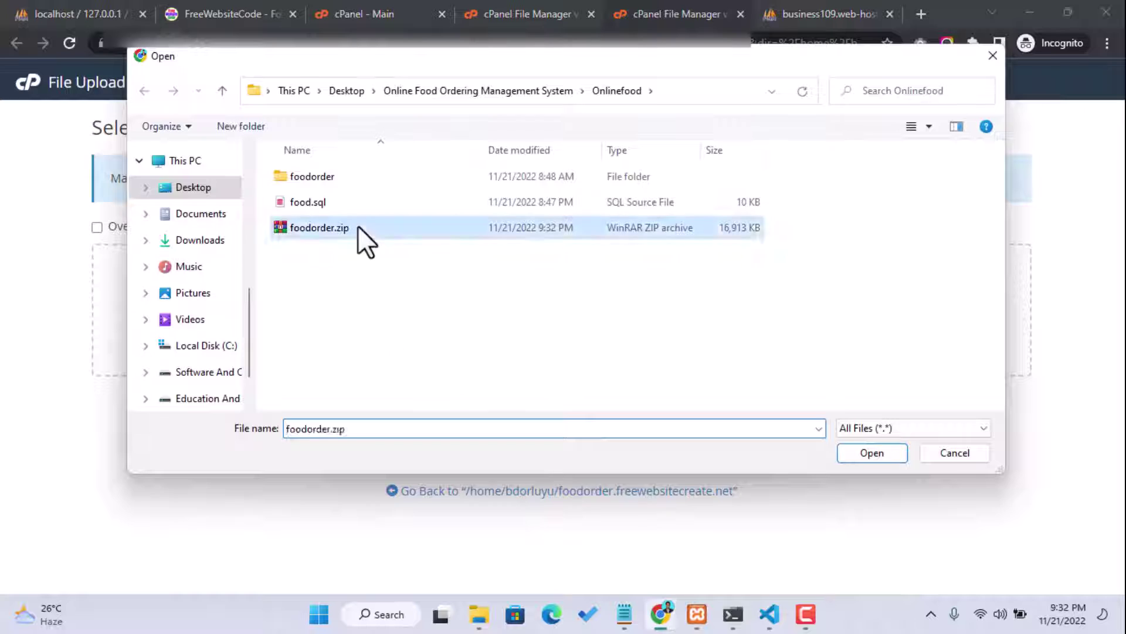
pyautogui.click(871, 453)
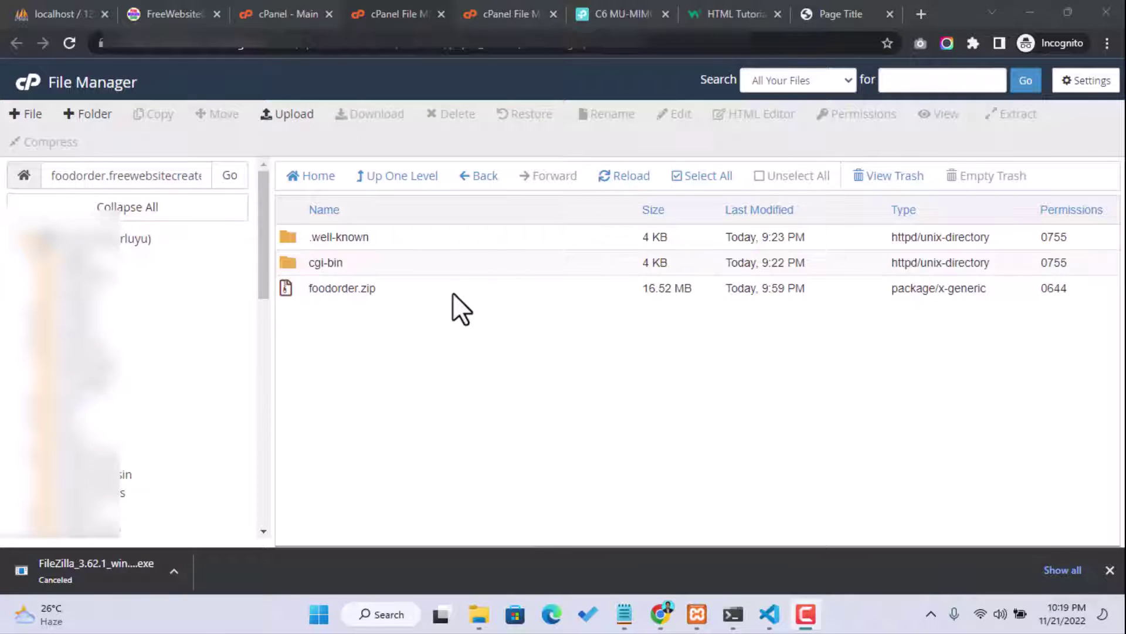
# Step: Extract the uploaded foodorder.zip archive into the current folder
pyautogui.click(433, 291)
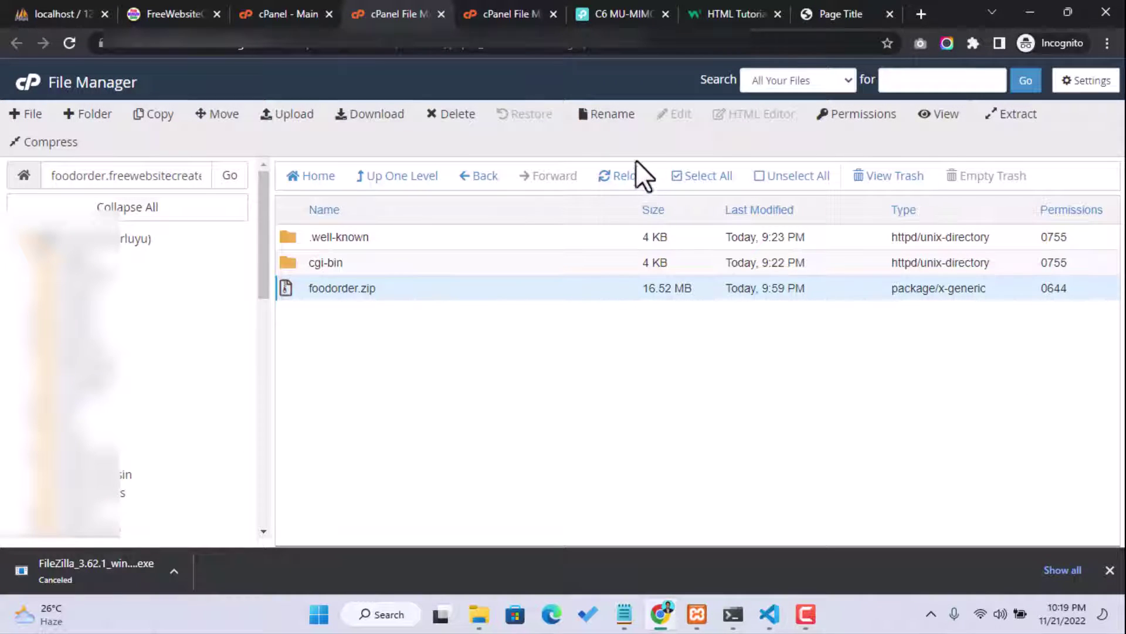
pyautogui.rightClick(366, 285)
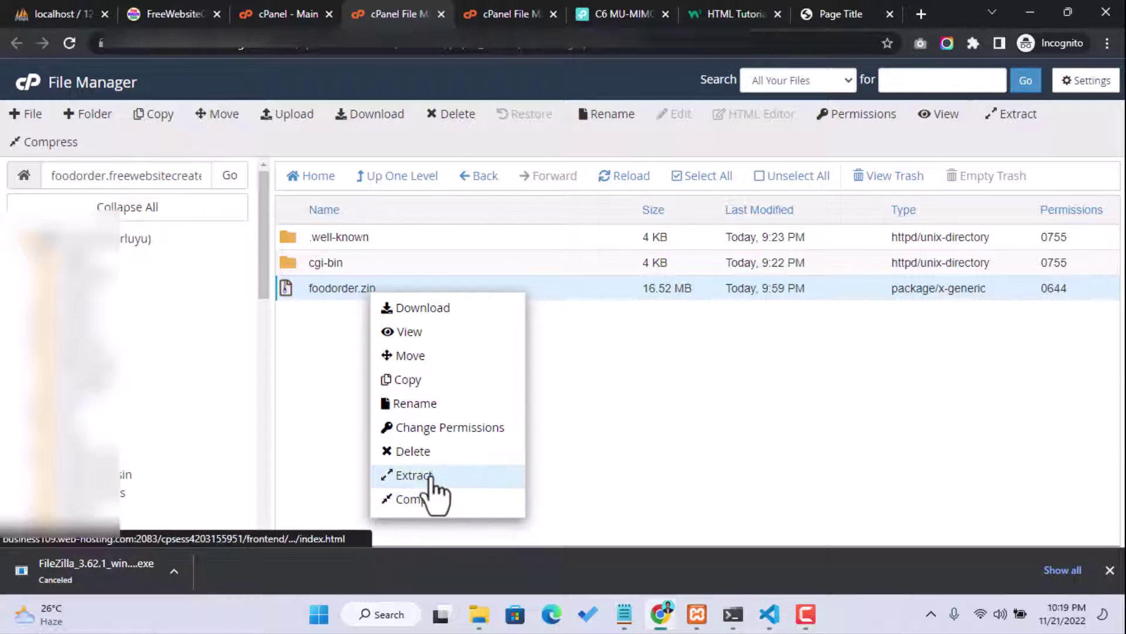
pyautogui.click(430, 476)
pyautogui.click(666, 388)
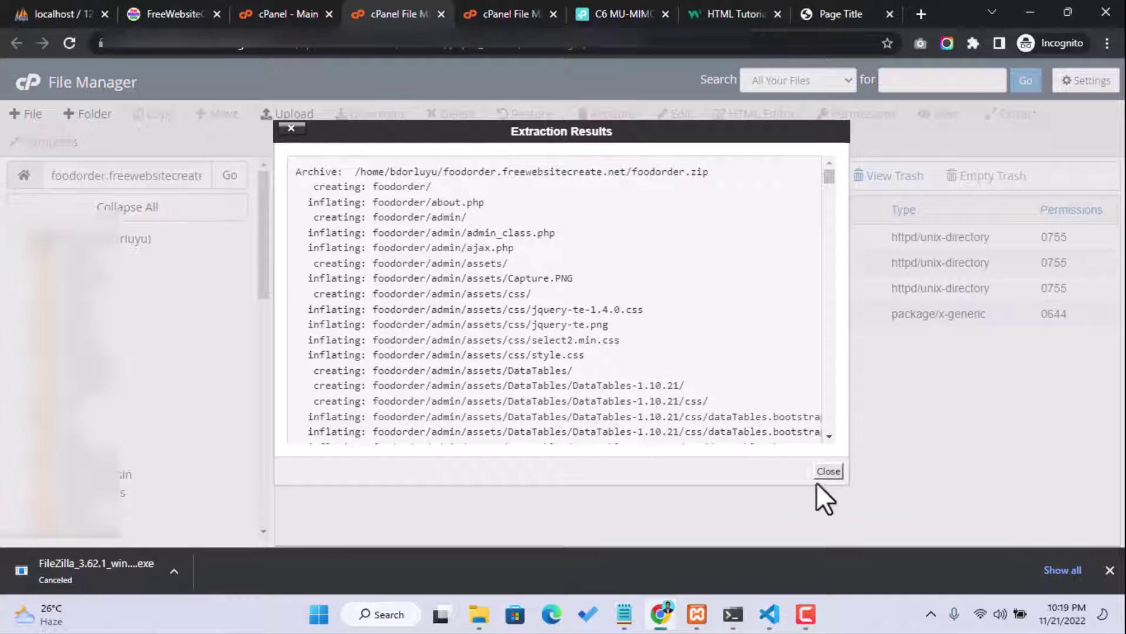
pyautogui.click(829, 471)
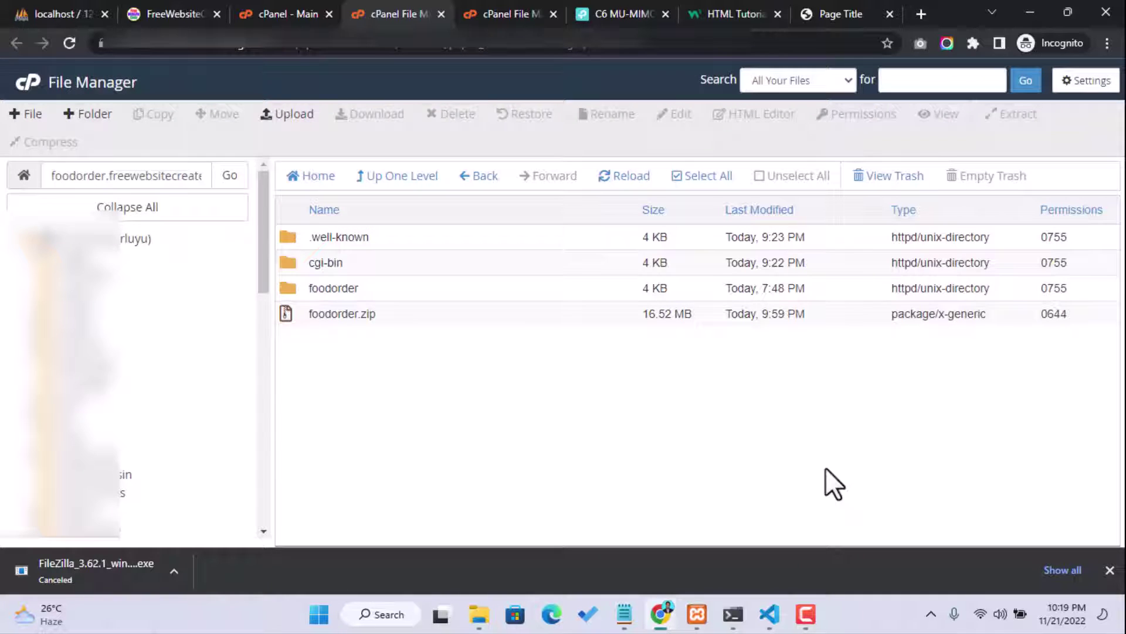
# Step: Permanently delete foodorder.zip and open the extracted foodorder folder
pyautogui.click(372, 291)
pyautogui.rightClick(386, 312)
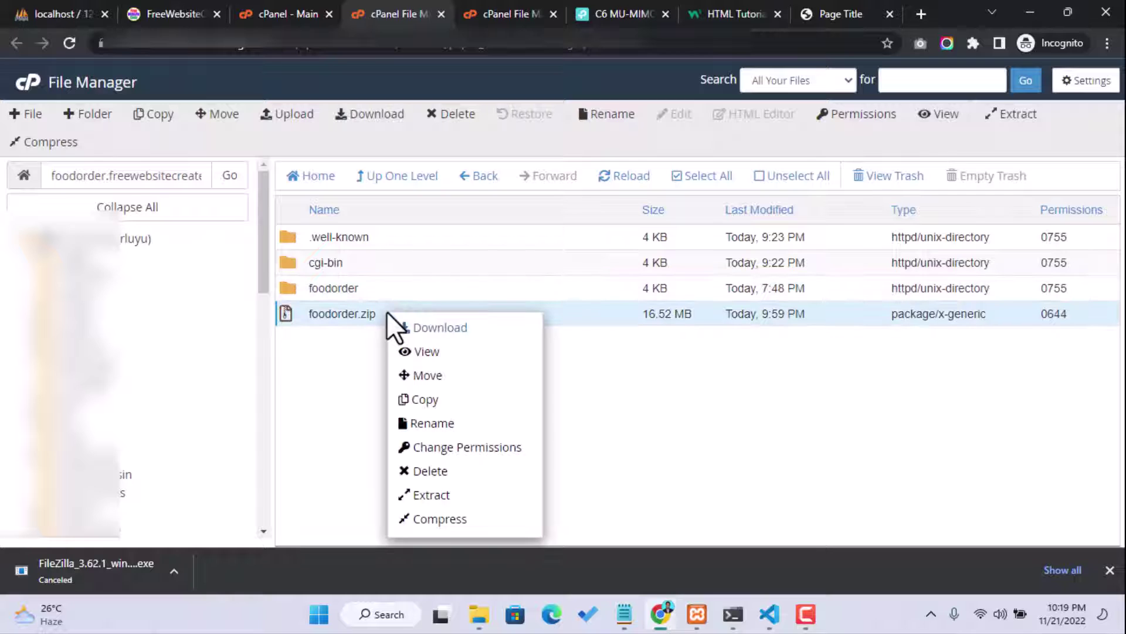
pyautogui.click(437, 473)
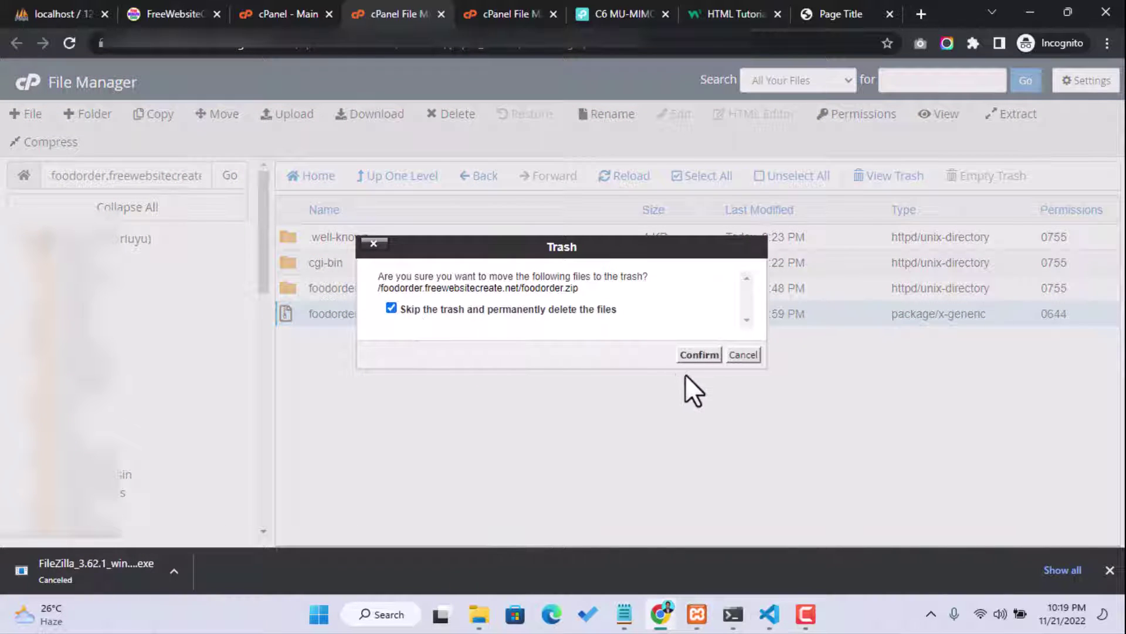
pyautogui.click(698, 355)
pyautogui.doubleClick(392, 290)
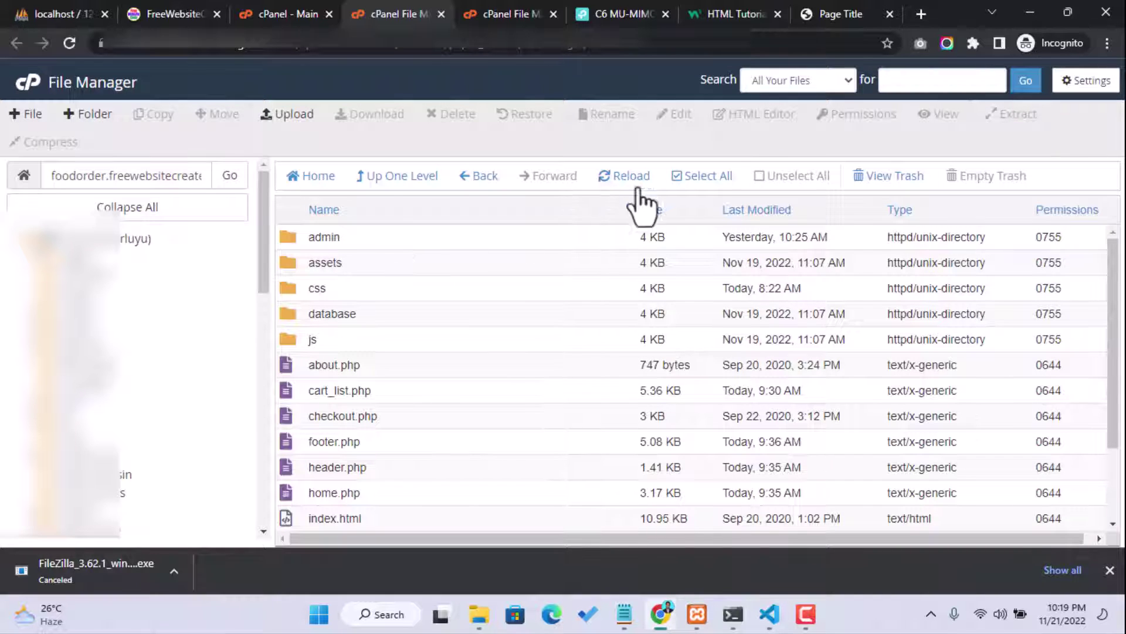
# Step: Move all files from foodorder up into the foodorder.freewebsitecreate.net root folder
pyautogui.click(705, 176)
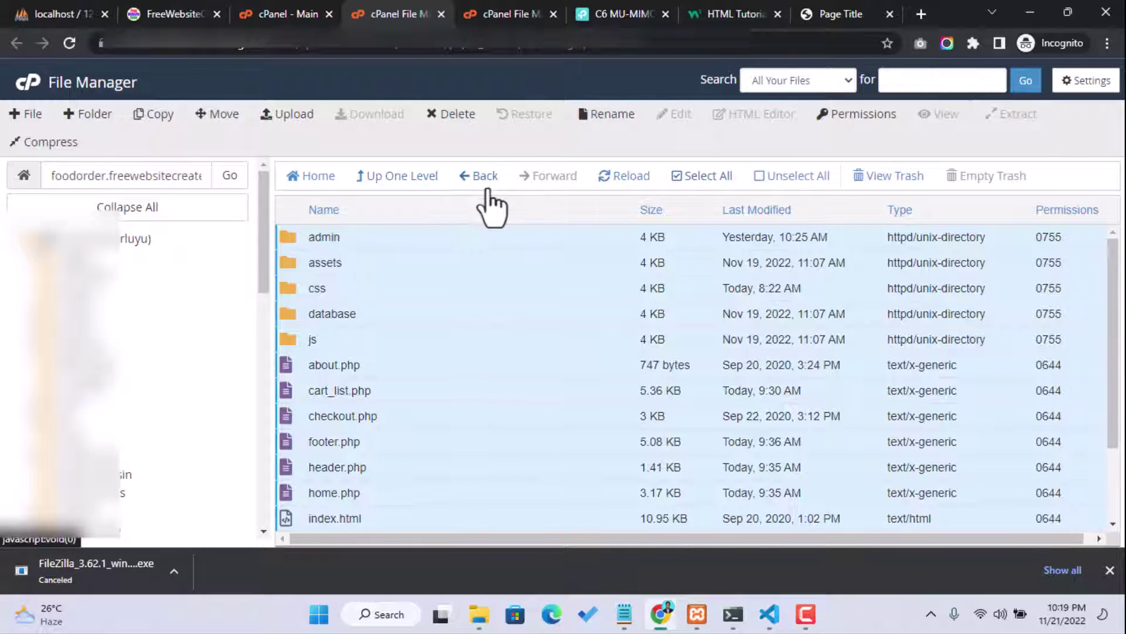
pyautogui.click(217, 114)
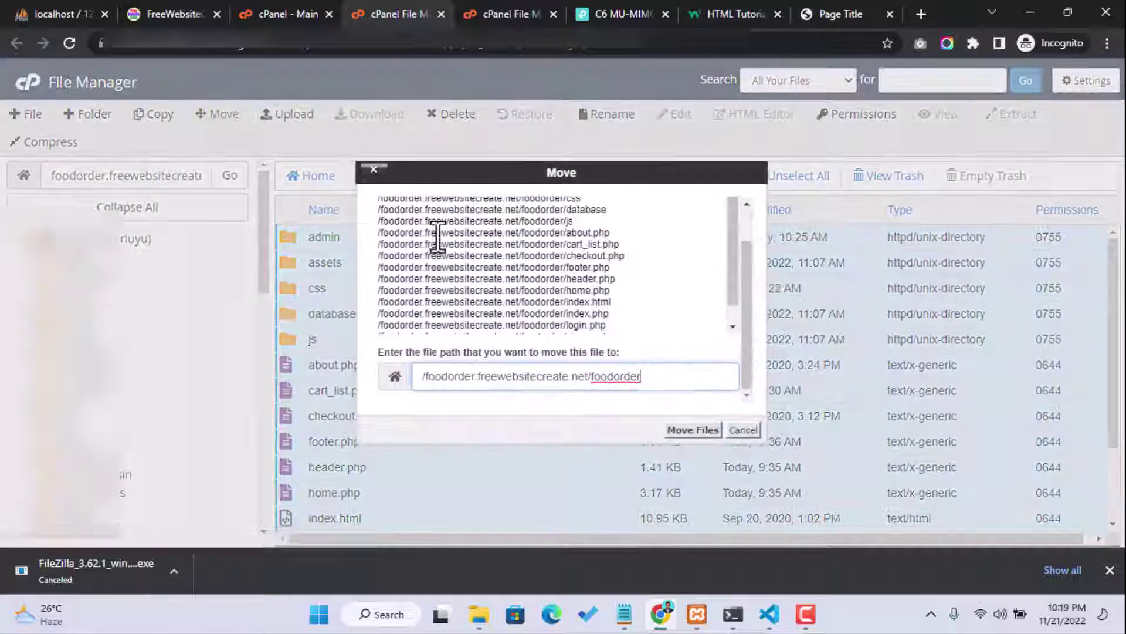
pyautogui.moveTo(591, 377); pyautogui.dragTo(751, 371)
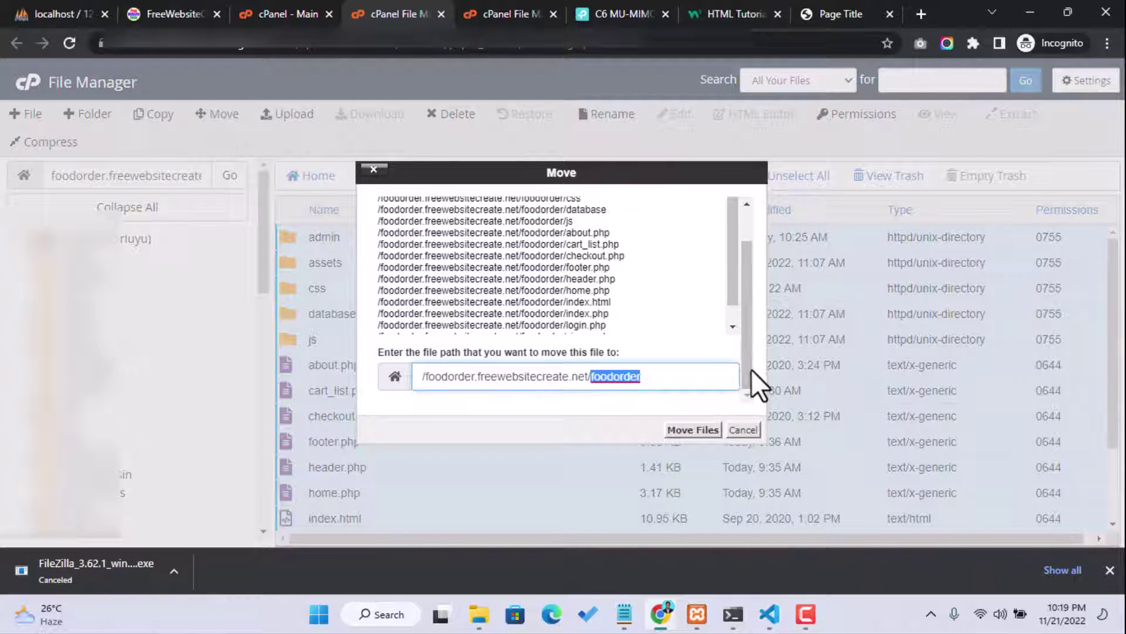
pyautogui.press('BackSpace')
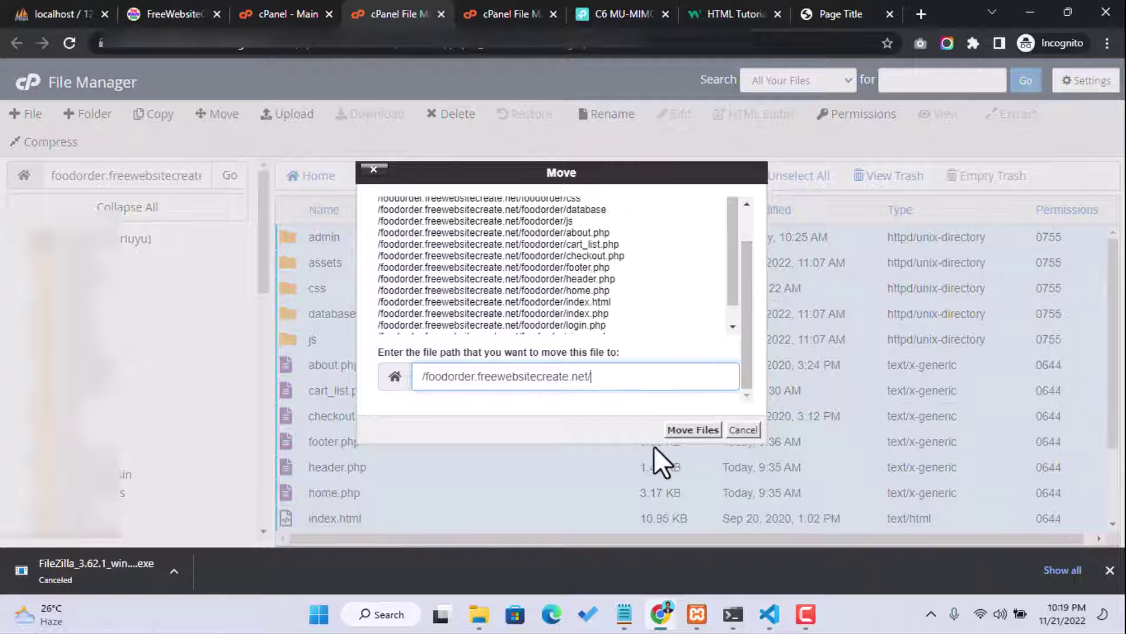
pyautogui.click(682, 452)
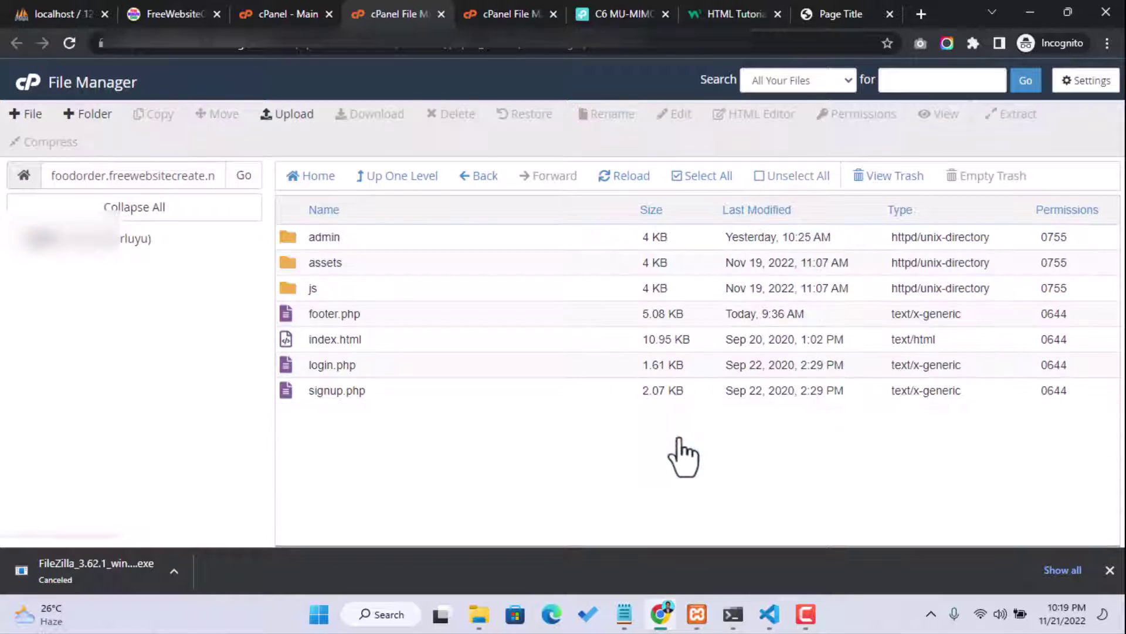
# Step: Permanently delete the emptied foodorder subfolder, skipping the trash
pyautogui.click(493, 180)
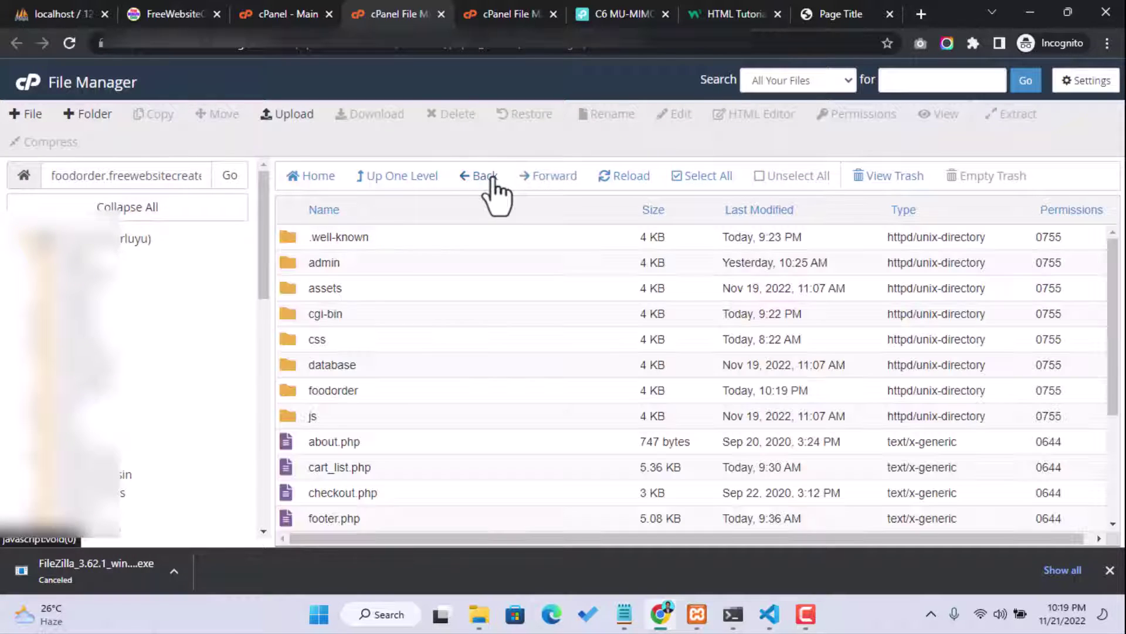
pyautogui.rightClick(368, 390)
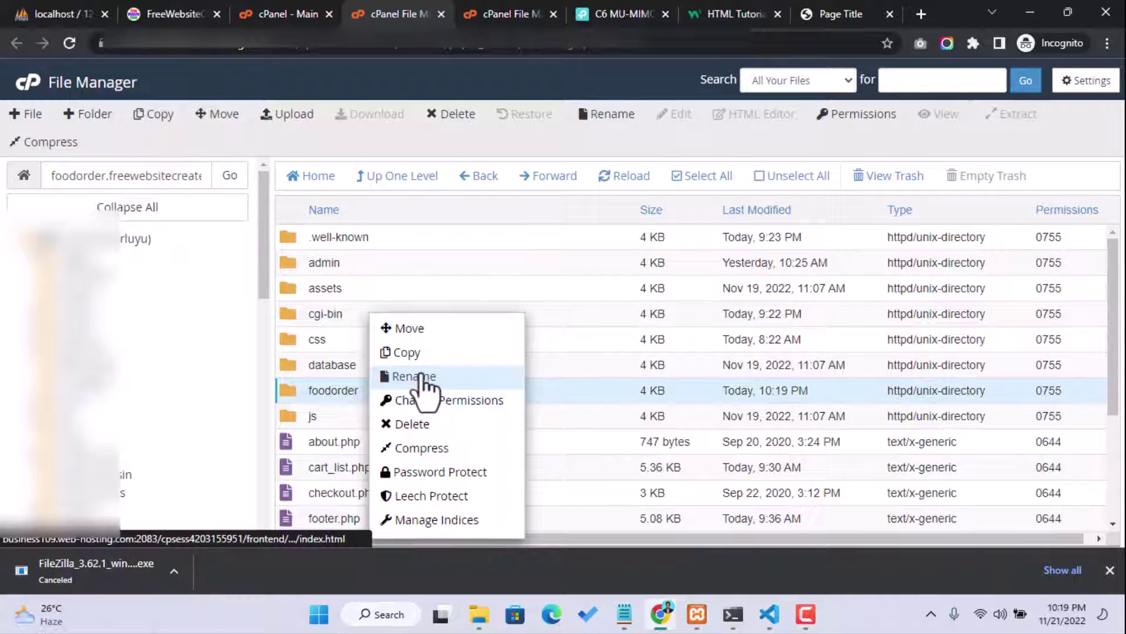
pyautogui.click(421, 425)
pyautogui.click(428, 311)
pyautogui.click(698, 356)
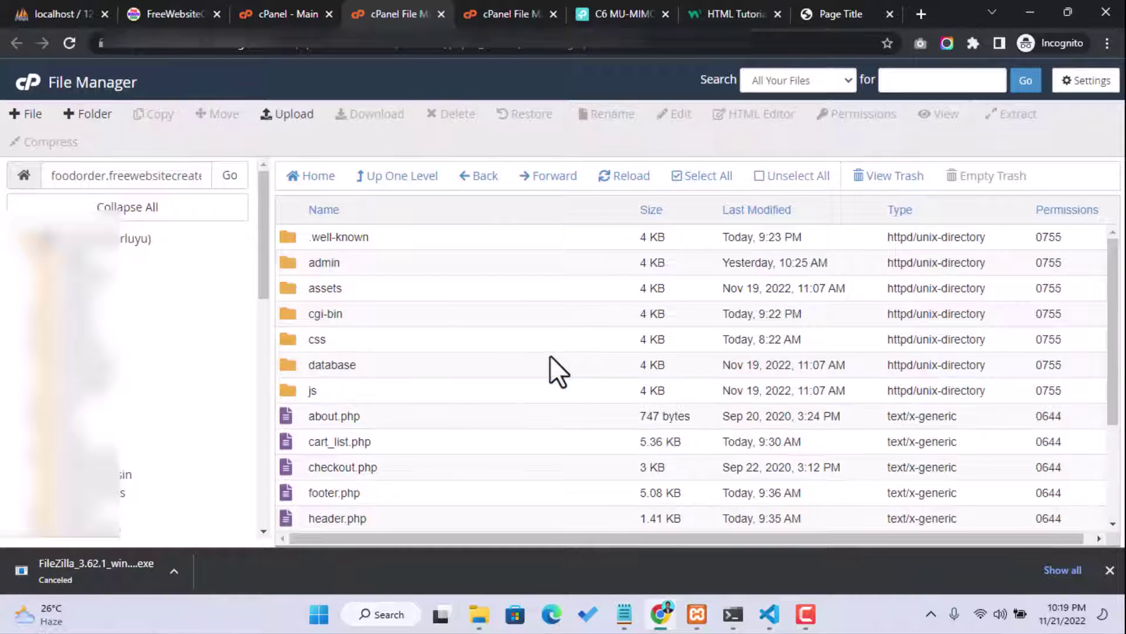
# Step: Open admin/db_connect.php in the cPanel code editor
pyautogui.scroll(-3, 406, 315)
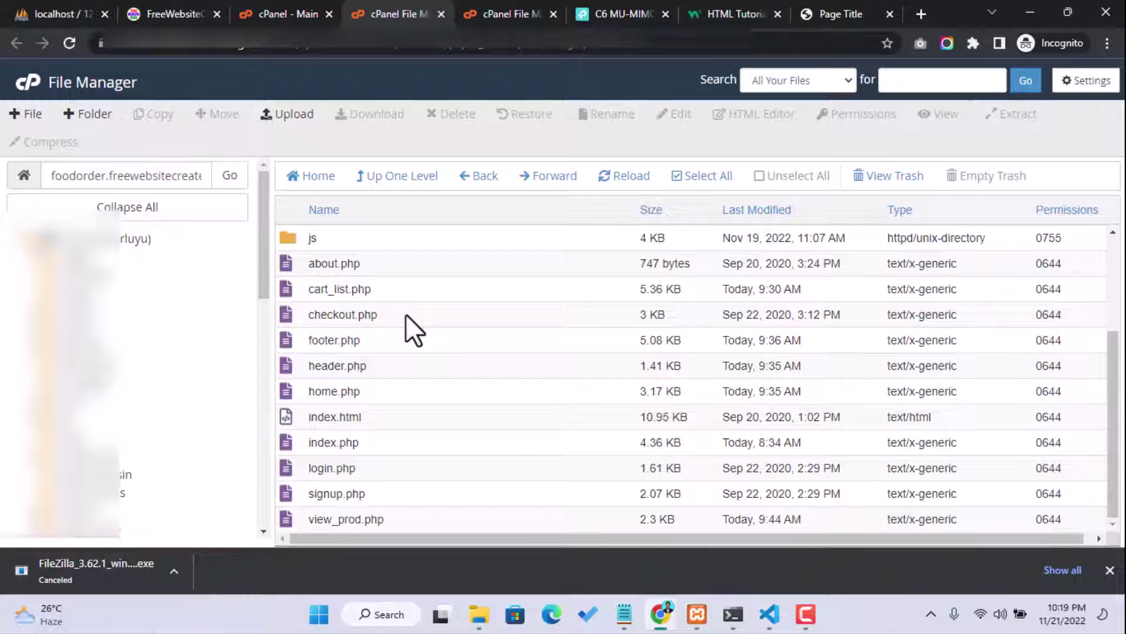
pyautogui.scroll(3, 387, 247)
pyautogui.scroll(-3, 377, 352)
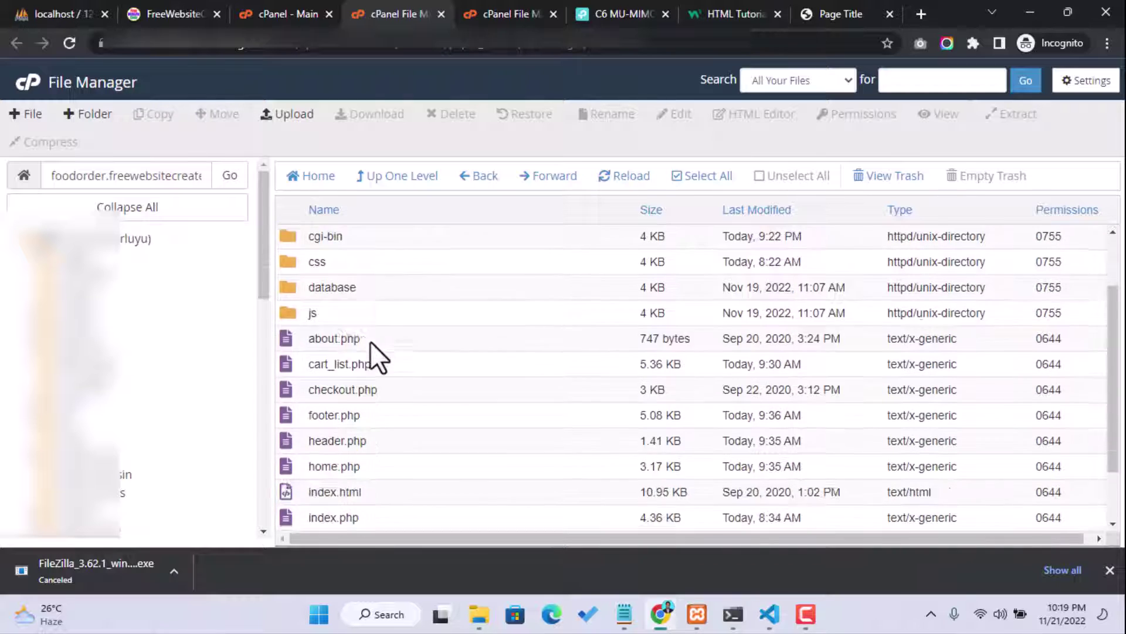
pyautogui.scroll(3, 417, 326)
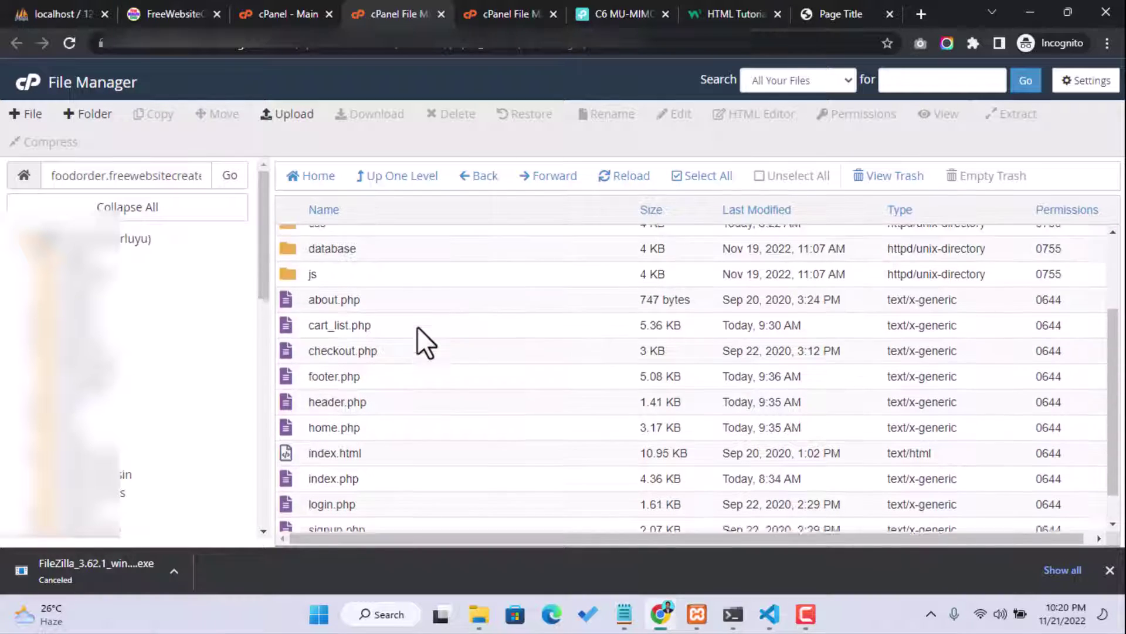
pyautogui.doubleClick(349, 260)
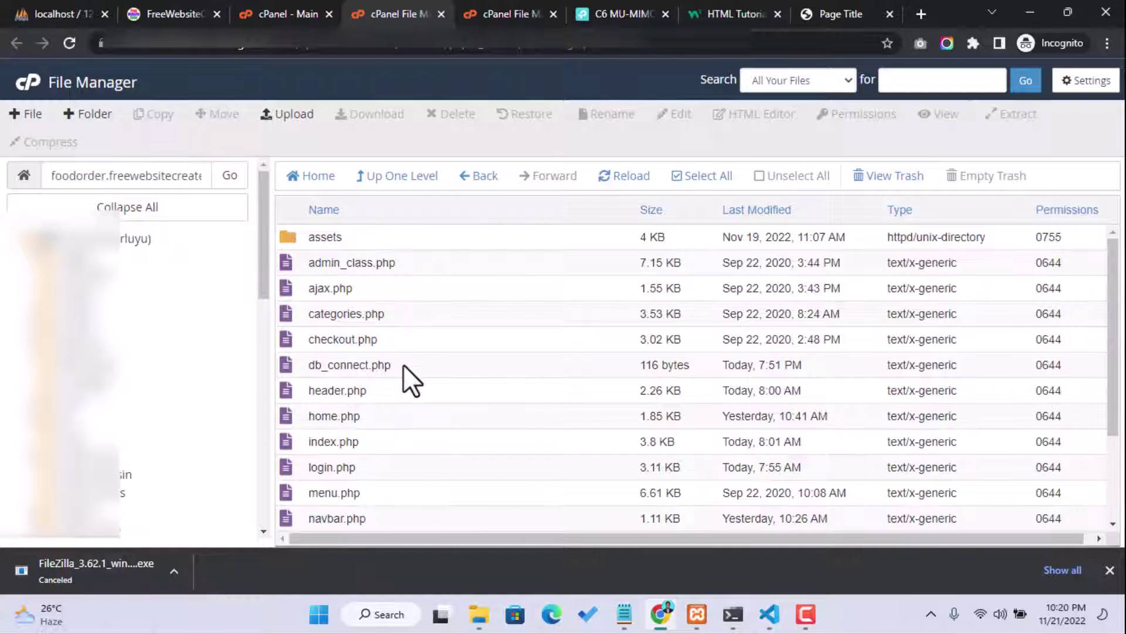
pyautogui.click(403, 364)
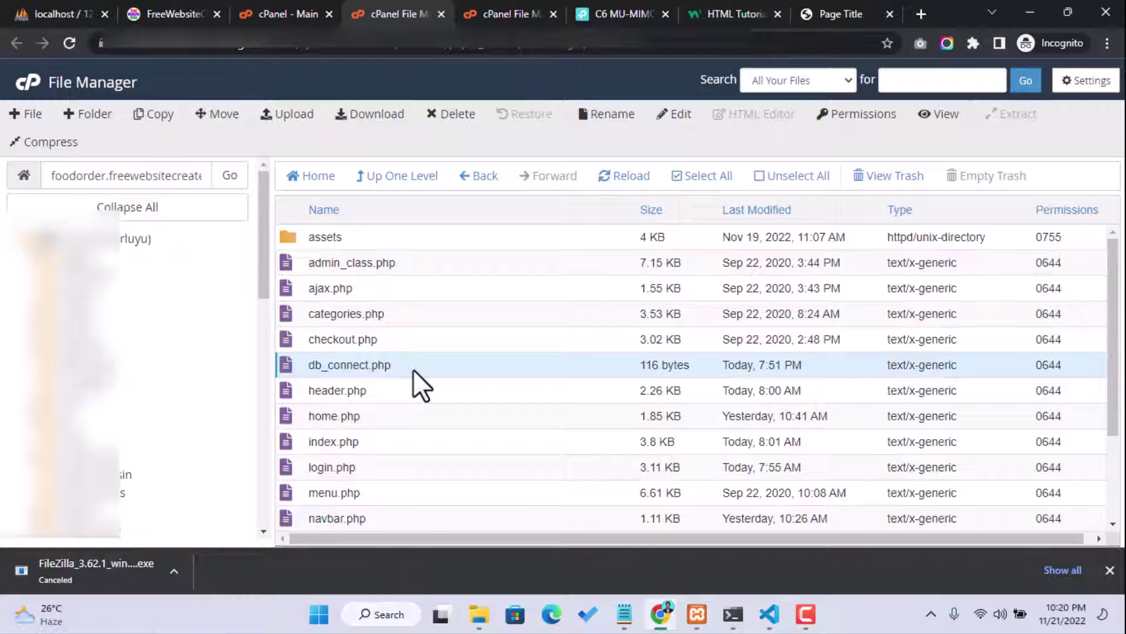
pyautogui.click(1103, 60)
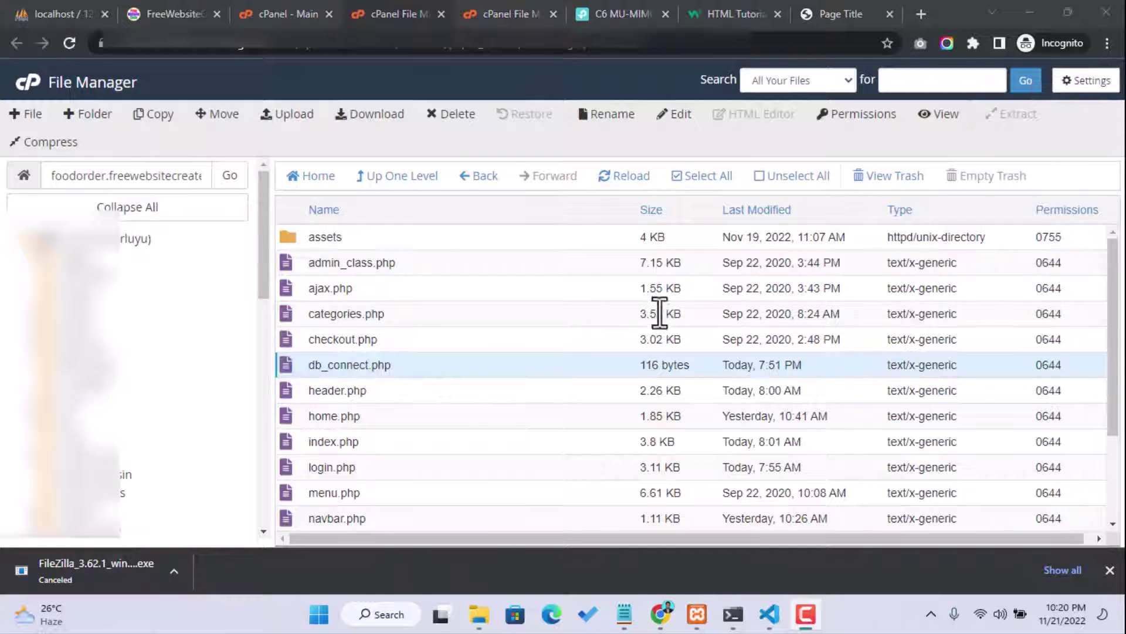
pyautogui.rightClick(427, 364)
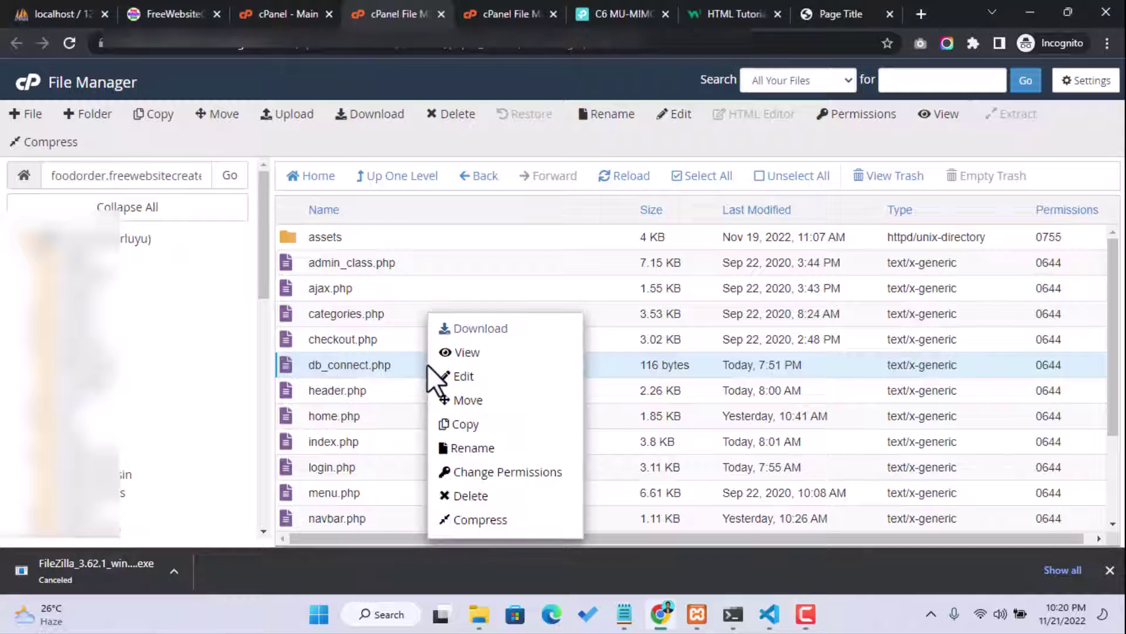
pyautogui.click(450, 376)
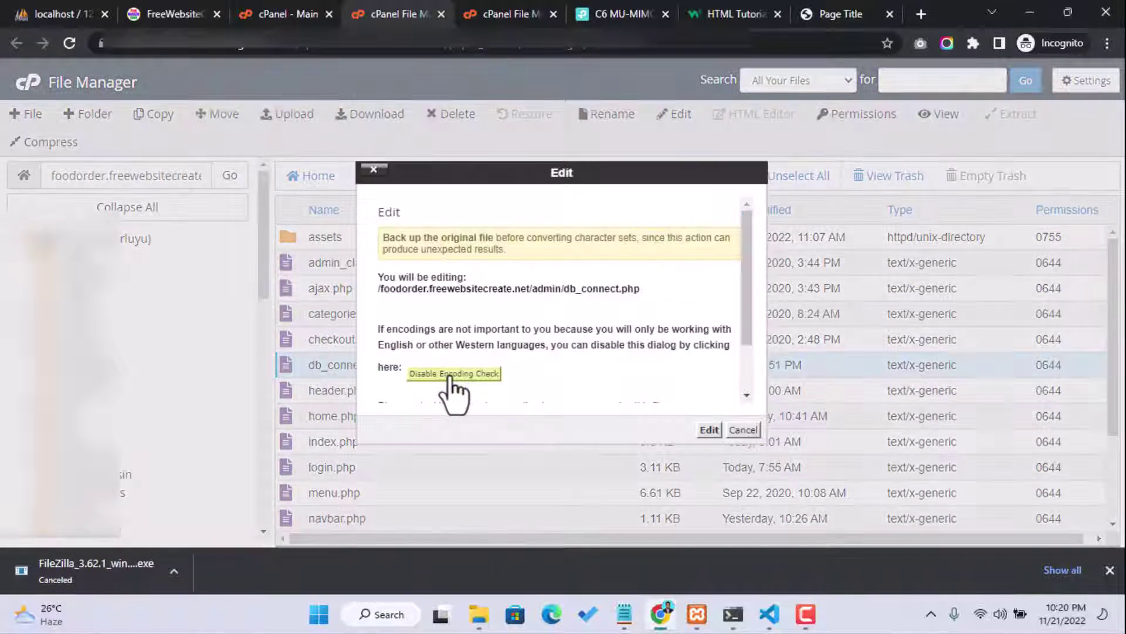
pyautogui.click(713, 432)
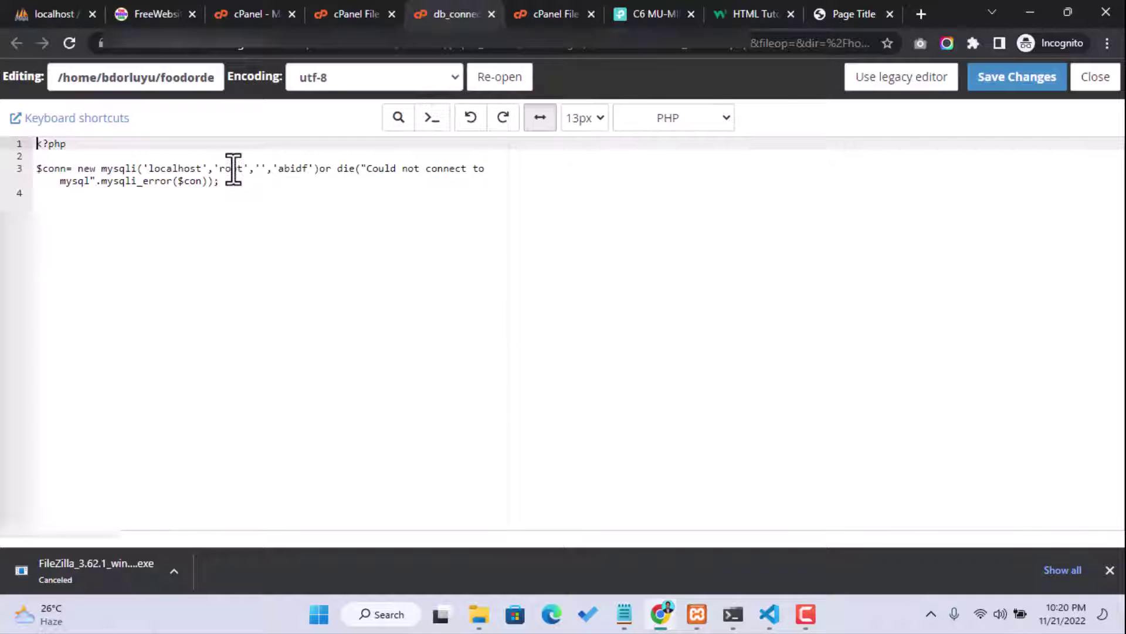
# Step: Replace the local database name abidf with the hosting database name
pyautogui.click(233, 173)
pyautogui.doubleClick(295, 169)
pyautogui.press('super+v')
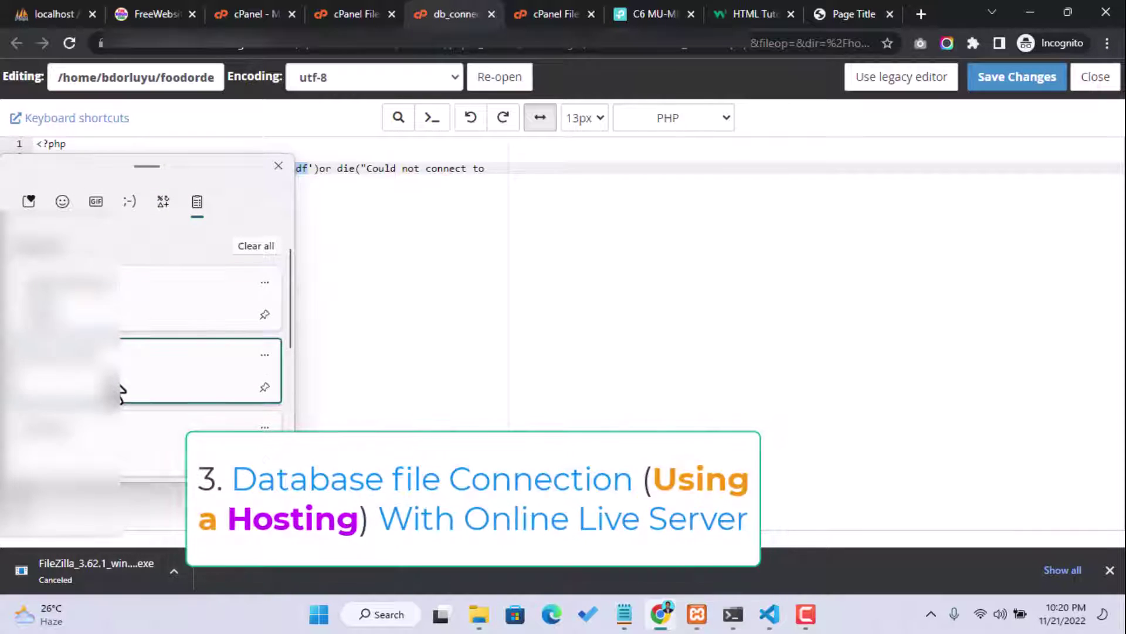
pyautogui.click(120, 392)
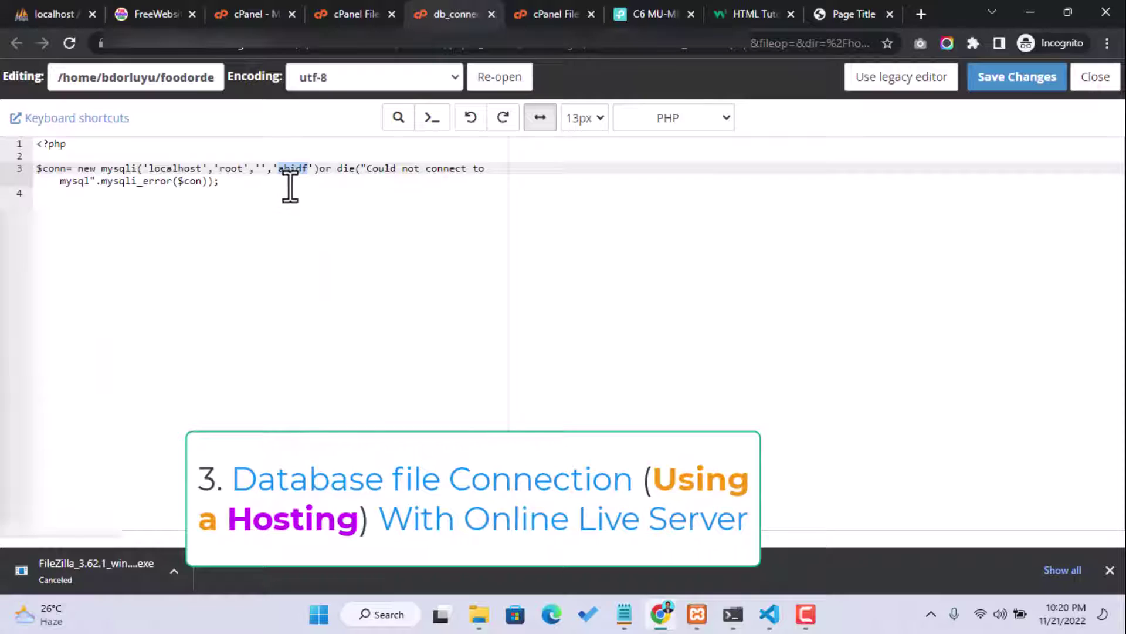
pyautogui.press('super+v')
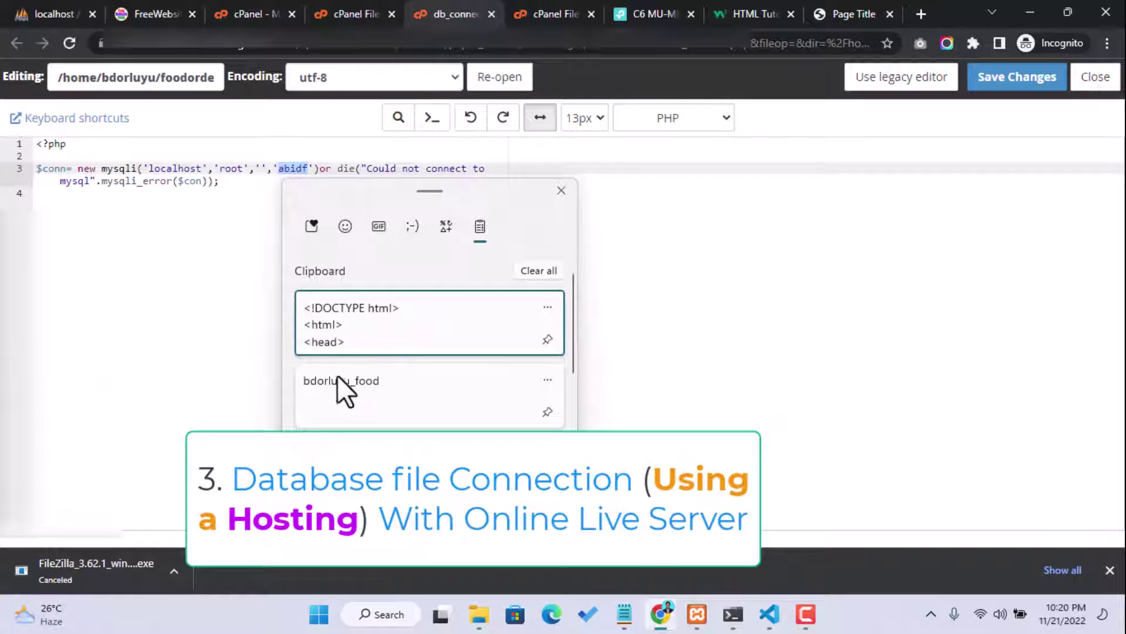
pyautogui.click(337, 379)
# Step: Replace username root and the empty password with the hosting credentials, and save the file
pyautogui.click(375, 228)
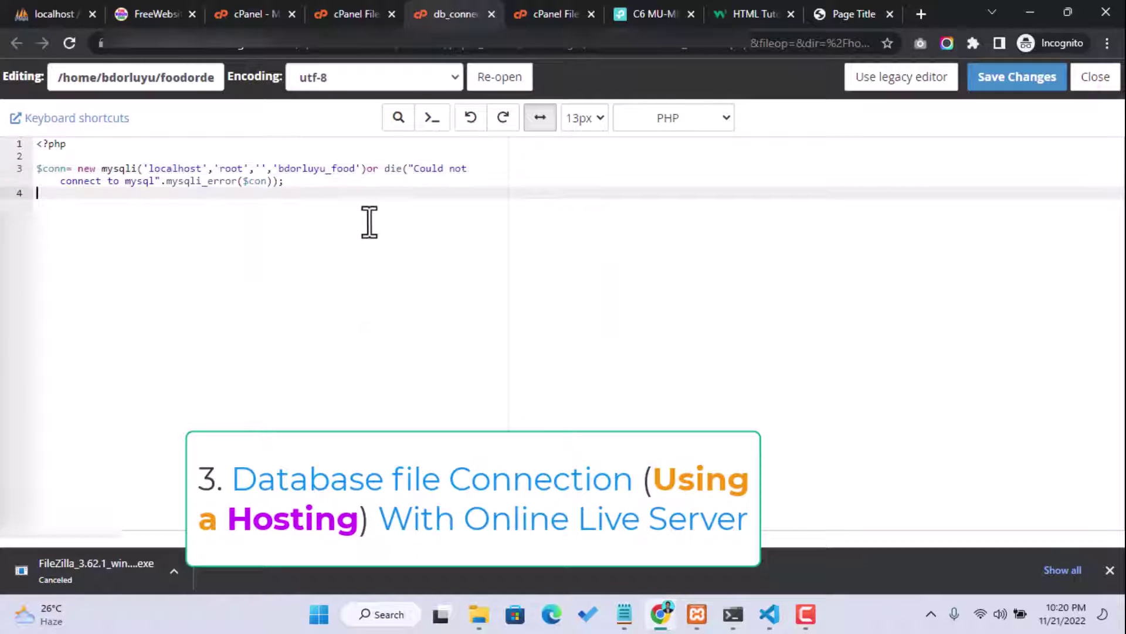
pyautogui.doubleClick(232, 168)
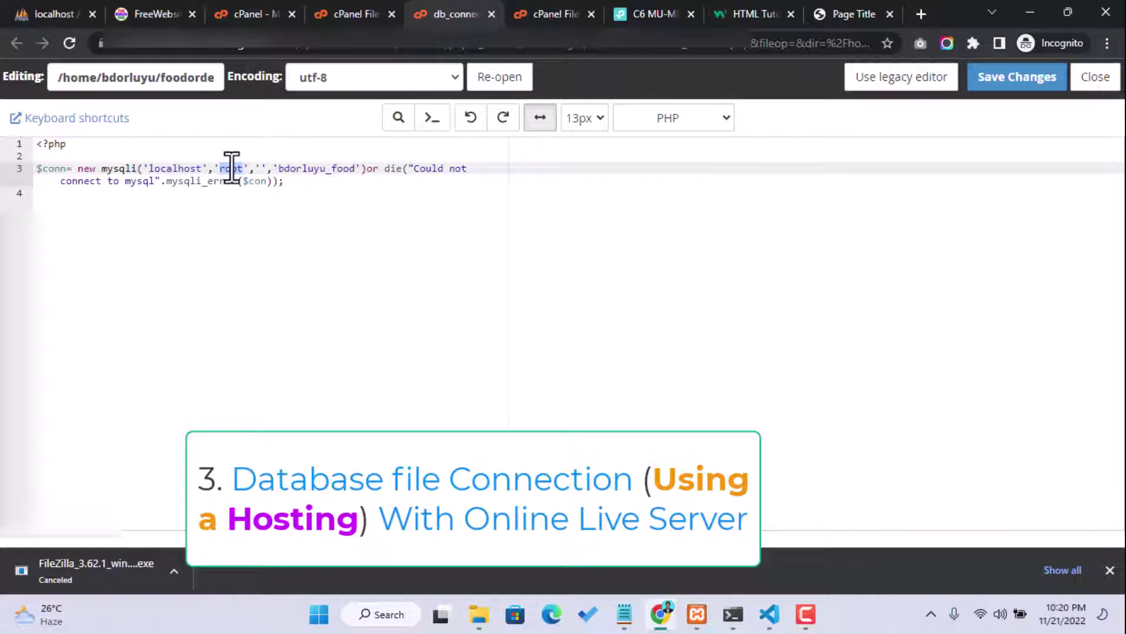
pyautogui.write('bdorluyu_food')
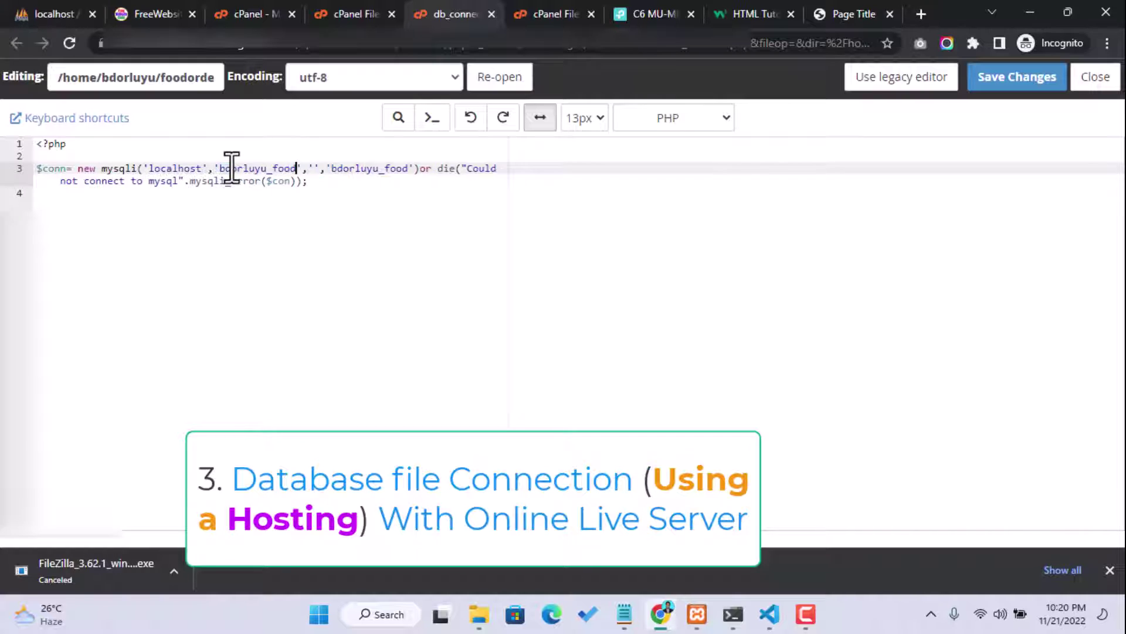
pyautogui.click(315, 169)
pyautogui.write('bdorluyu_food')
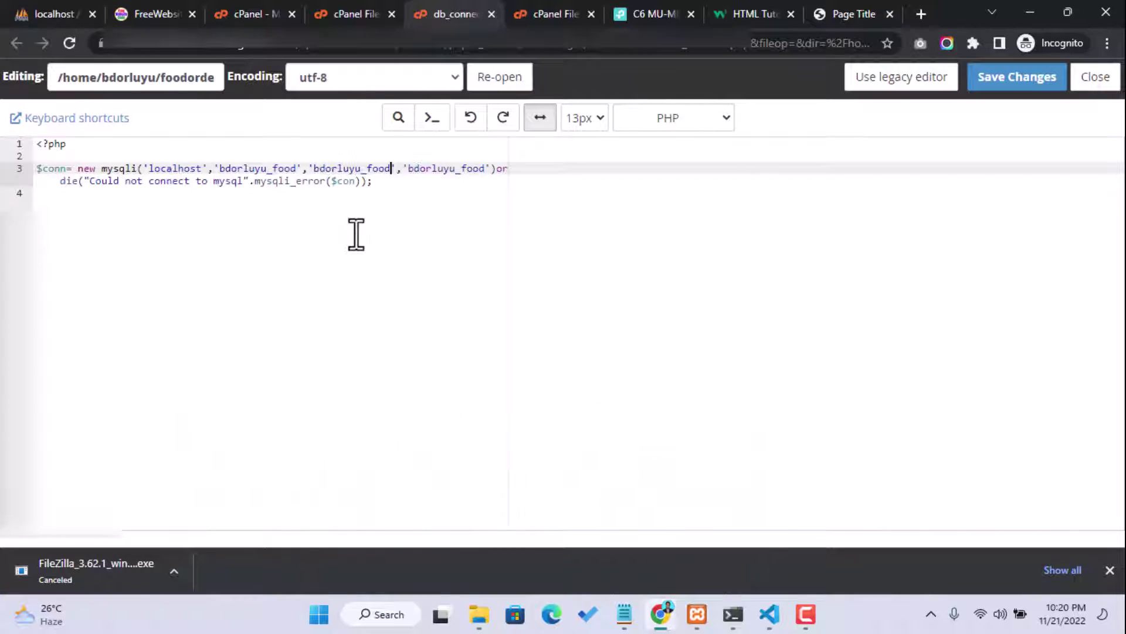
pyautogui.click(359, 233)
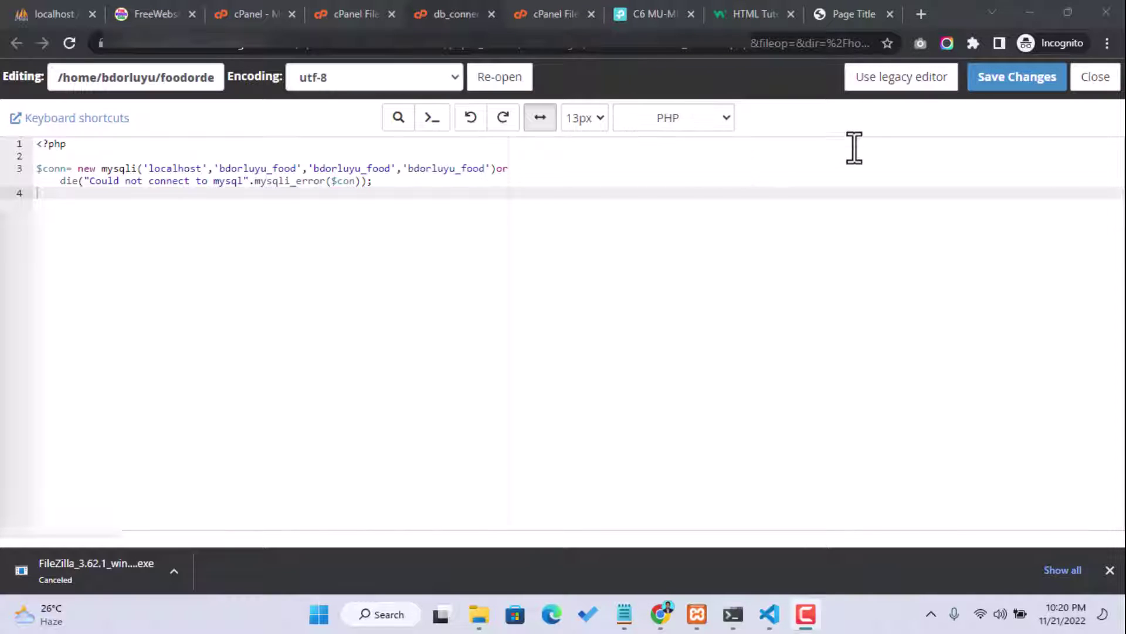
pyautogui.click(1043, 88)
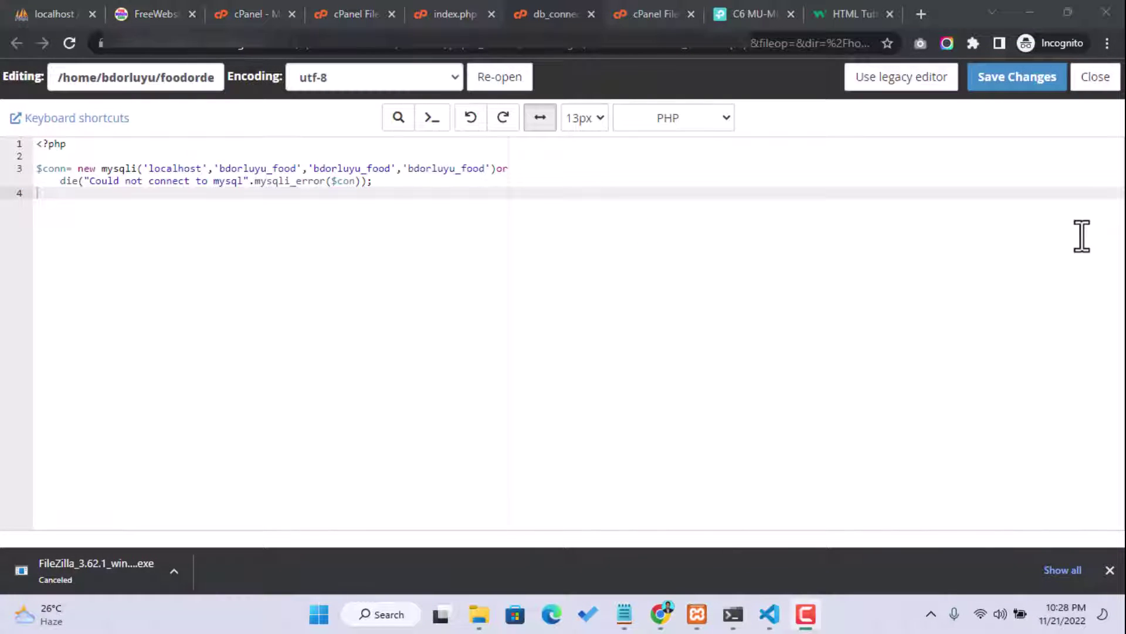
pyautogui.click(925, 13)
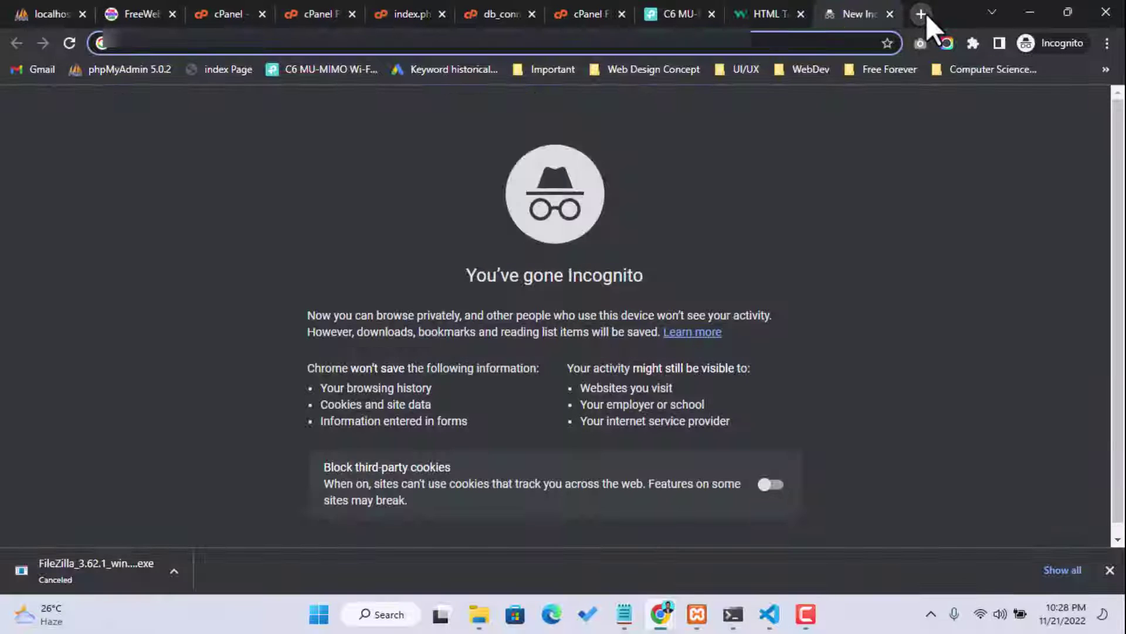
# Step: Load foodorder.freewebsitecreate.net and scroll through the live home page
pyautogui.write('https://foodorder.freewebsitecreate.net/')
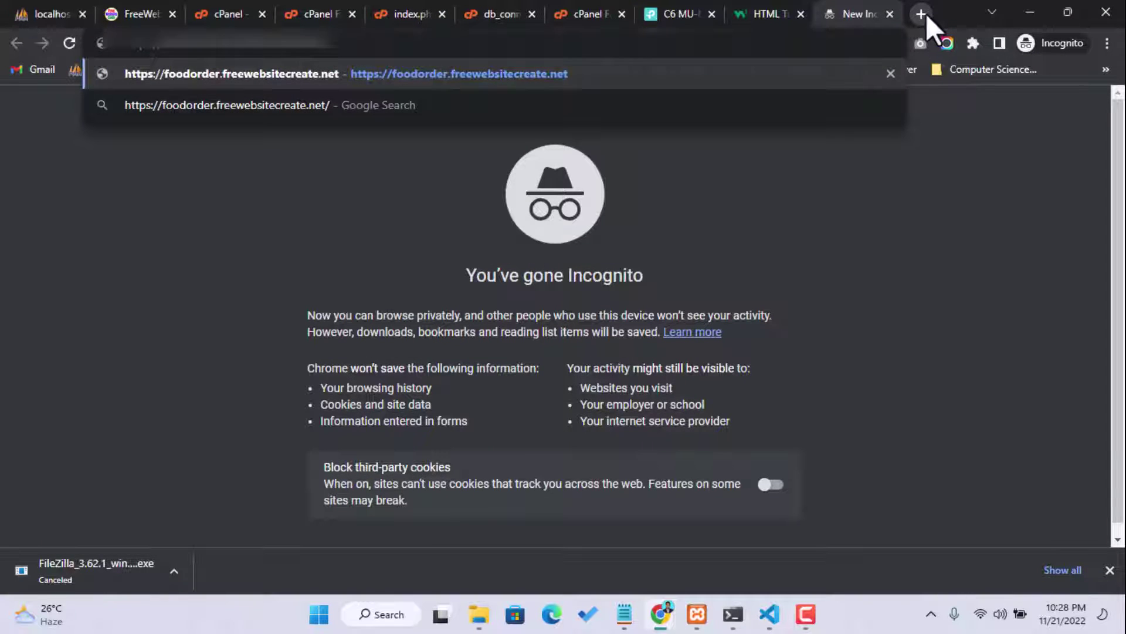
pyautogui.press('Return')
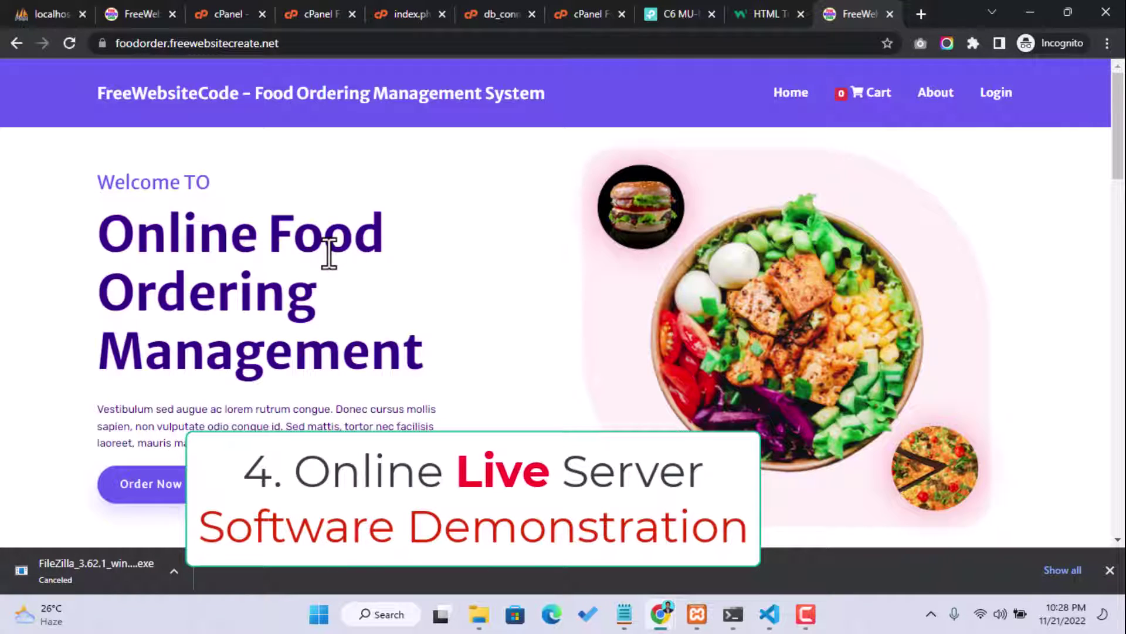
pyautogui.scroll(-10, 329, 253)
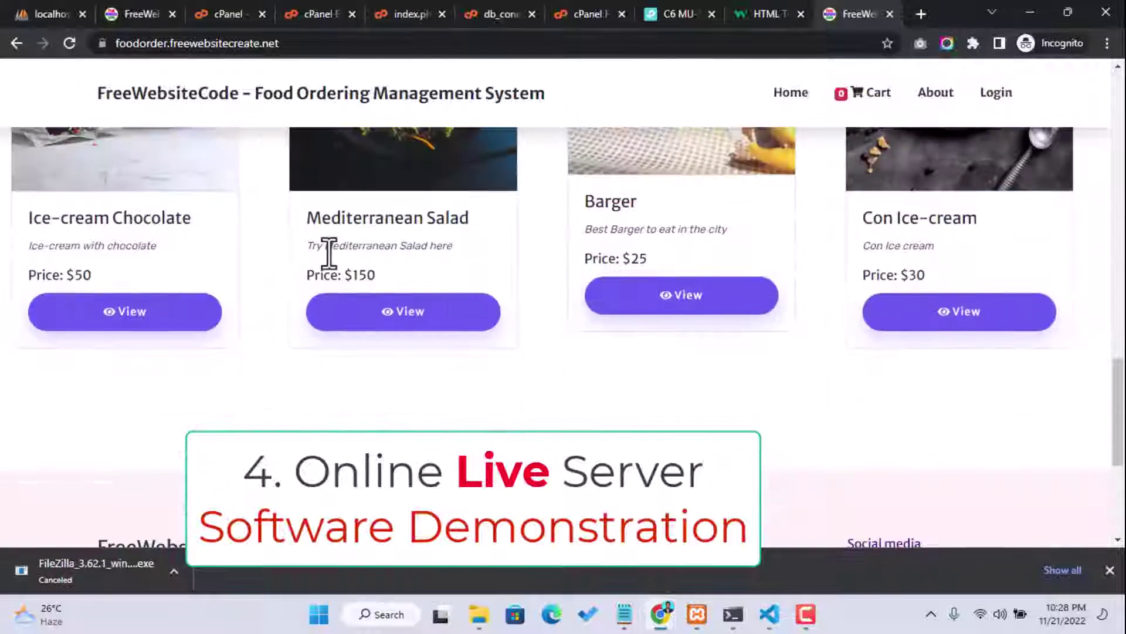
pyautogui.scroll(-5, 329, 253)
pyautogui.scroll(12, 326, 258)
# Step: Append /admin to the site address to reach the admin login page
pyautogui.click(368, 50)
pyautogui.click(368, 50)
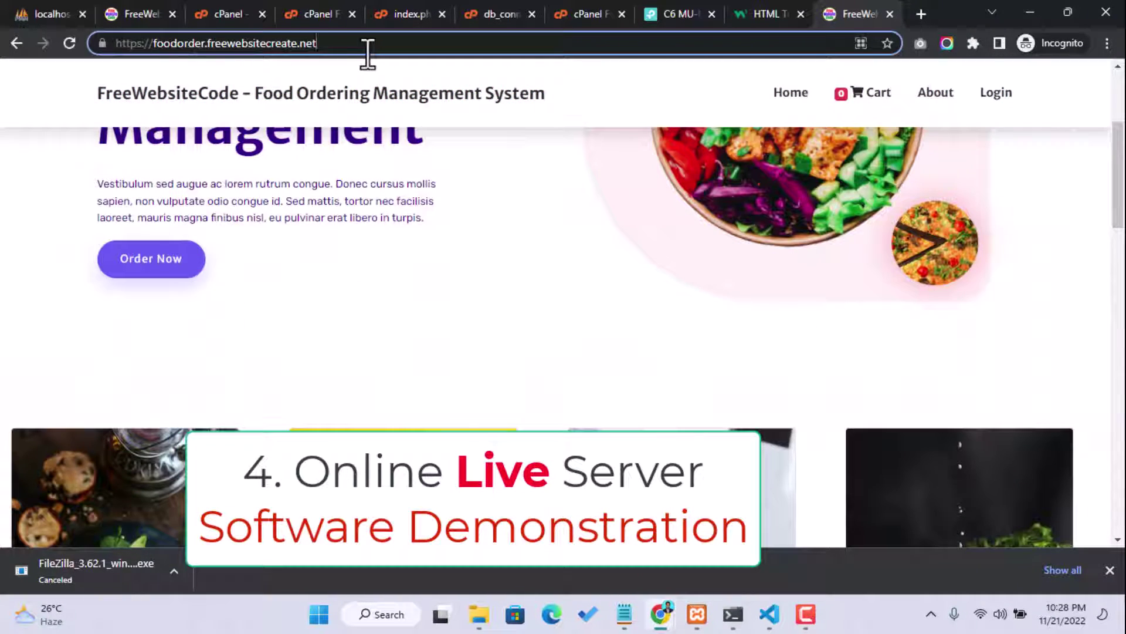
pyautogui.write('/admin')
pyautogui.press('Return')
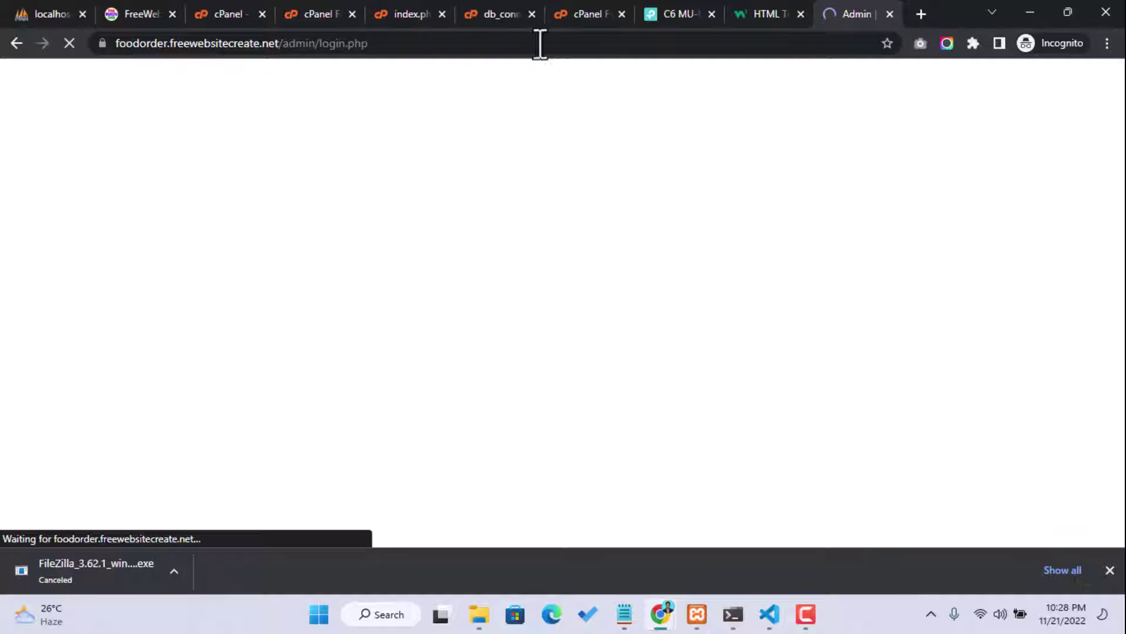
# Step: Log in to the live admin panel with username admin and the administrator password
pyautogui.click(710, 13)
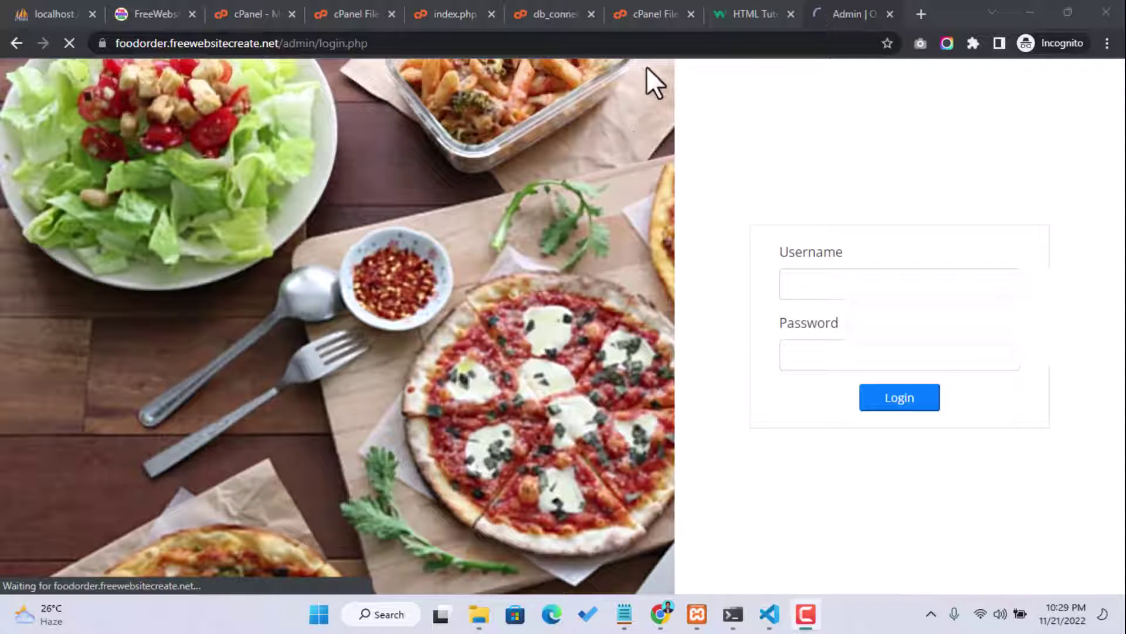
pyautogui.click(821, 276)
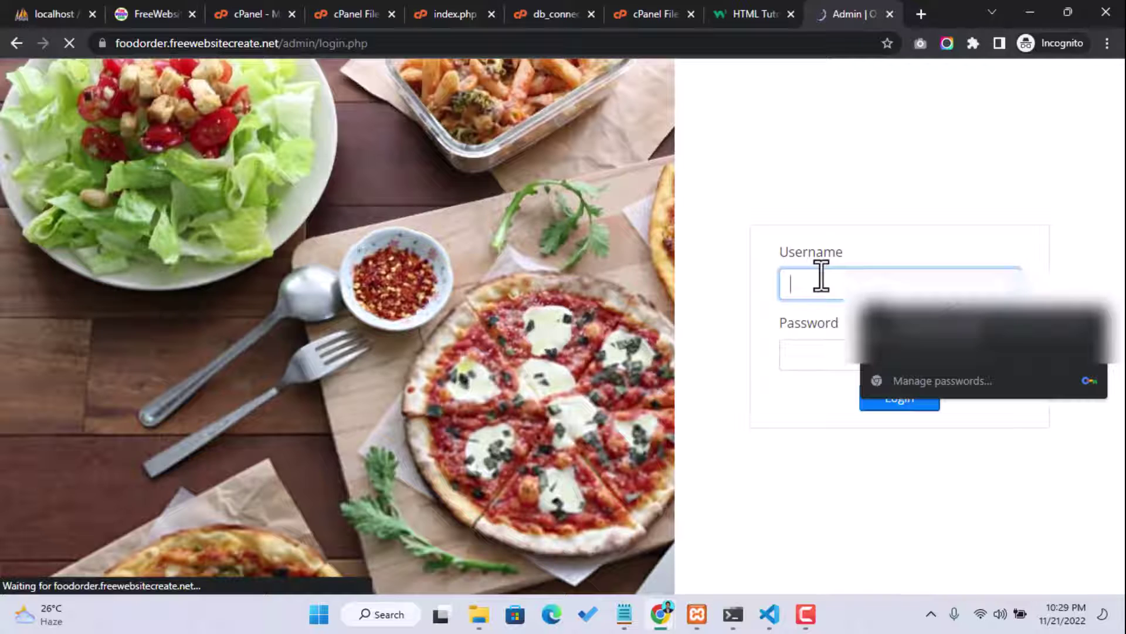
pyautogui.write('ad')
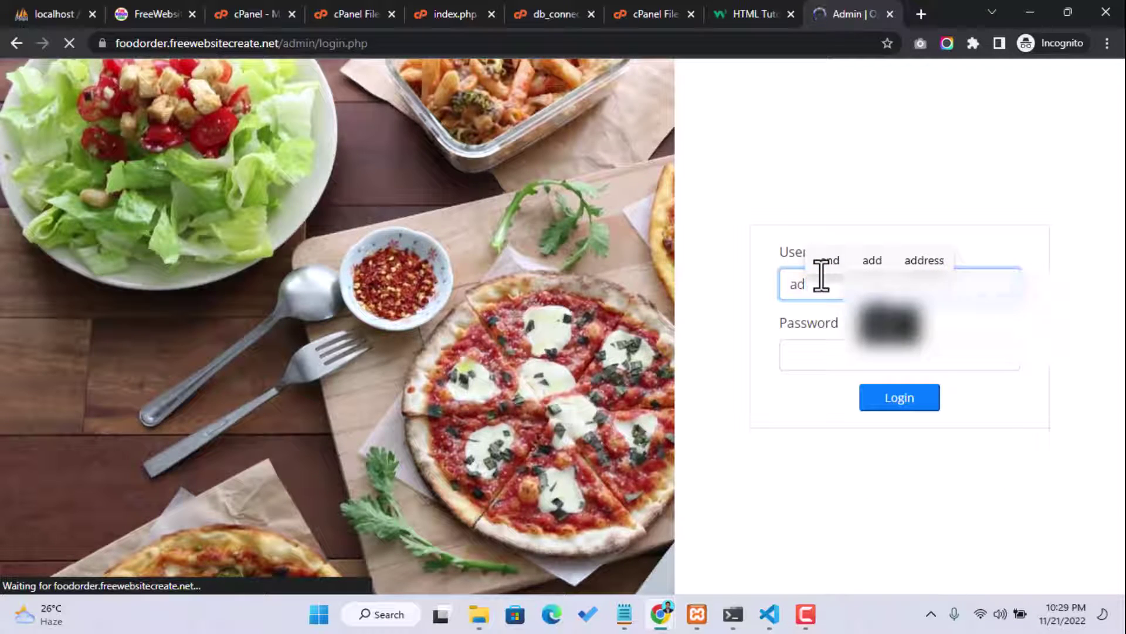
pyautogui.write('min')
pyautogui.click(840, 355)
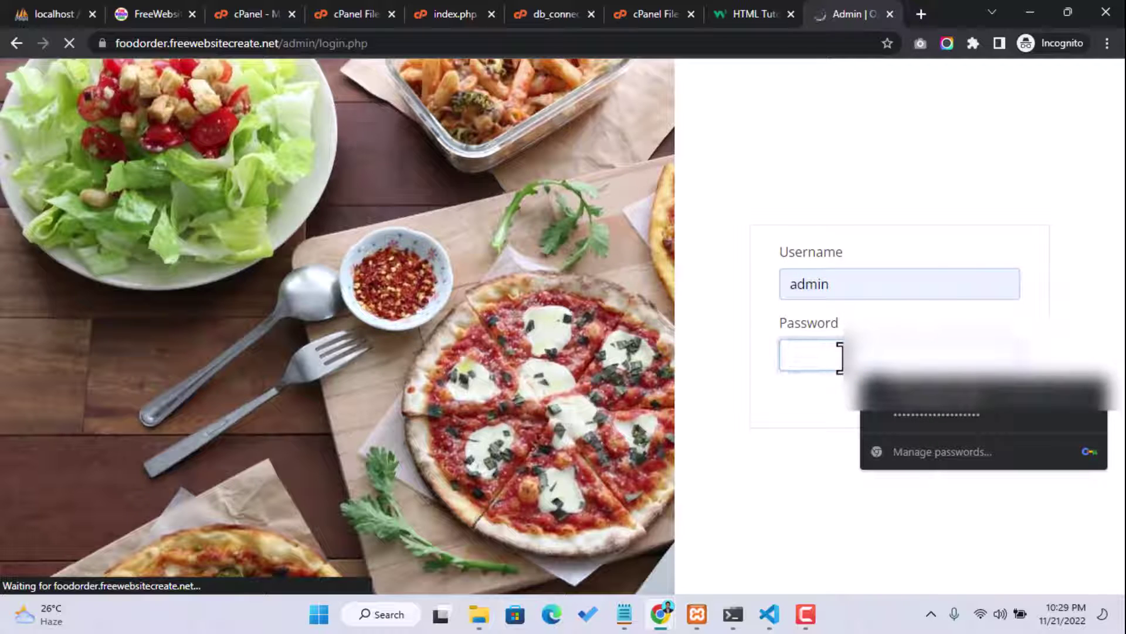
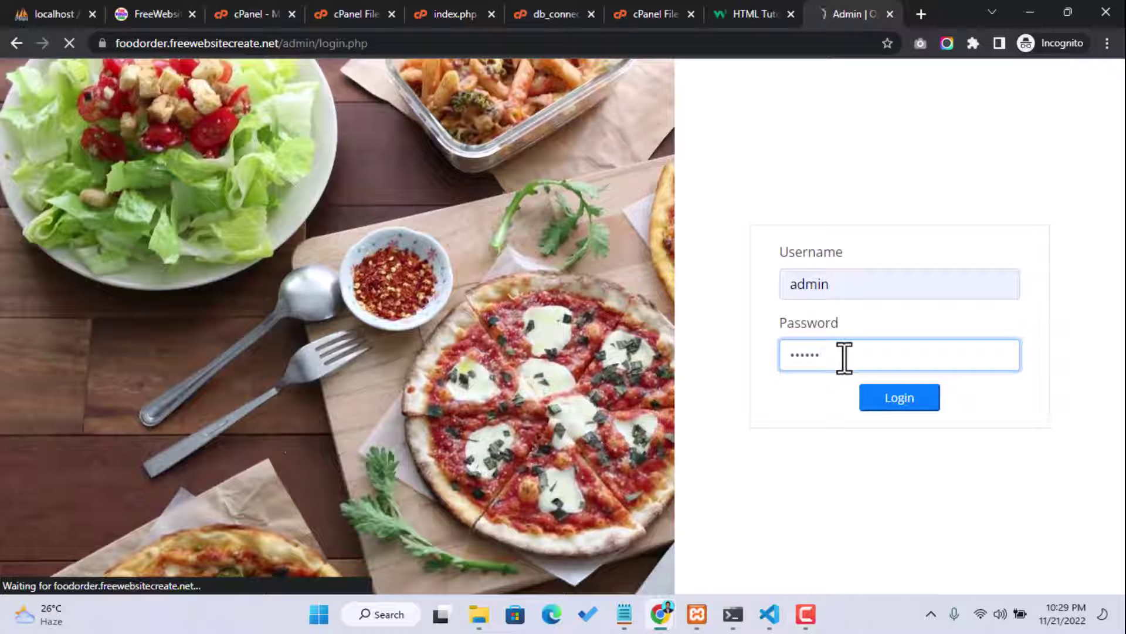
pyautogui.click(900, 410)
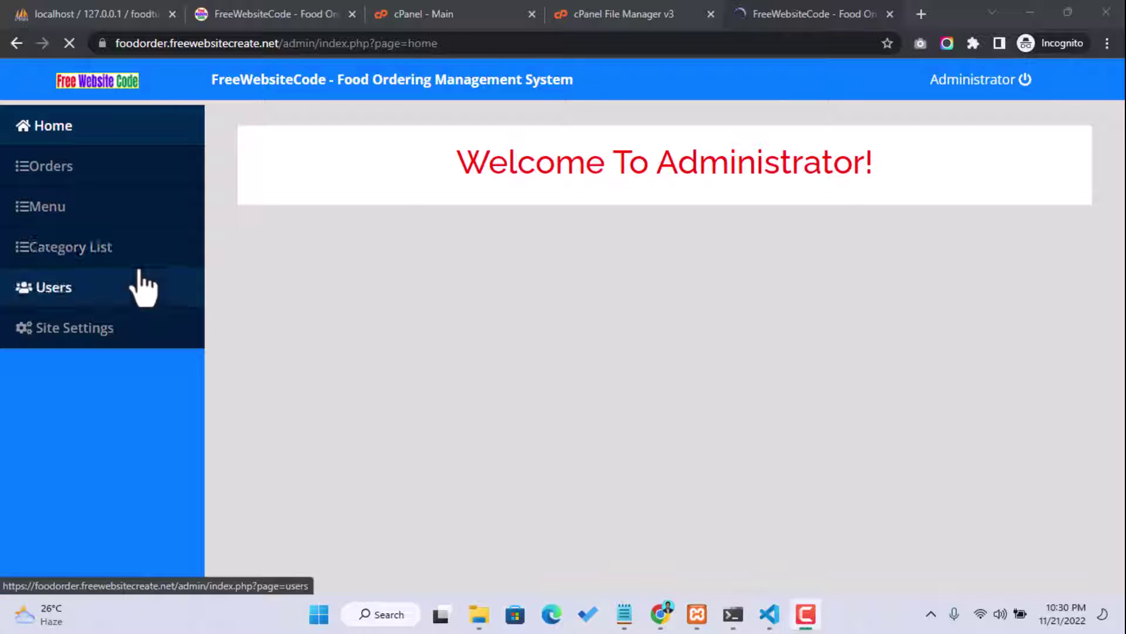
# Step: Check the last order's details on the Orders page, then open the Menu page
pyautogui.click(106, 184)
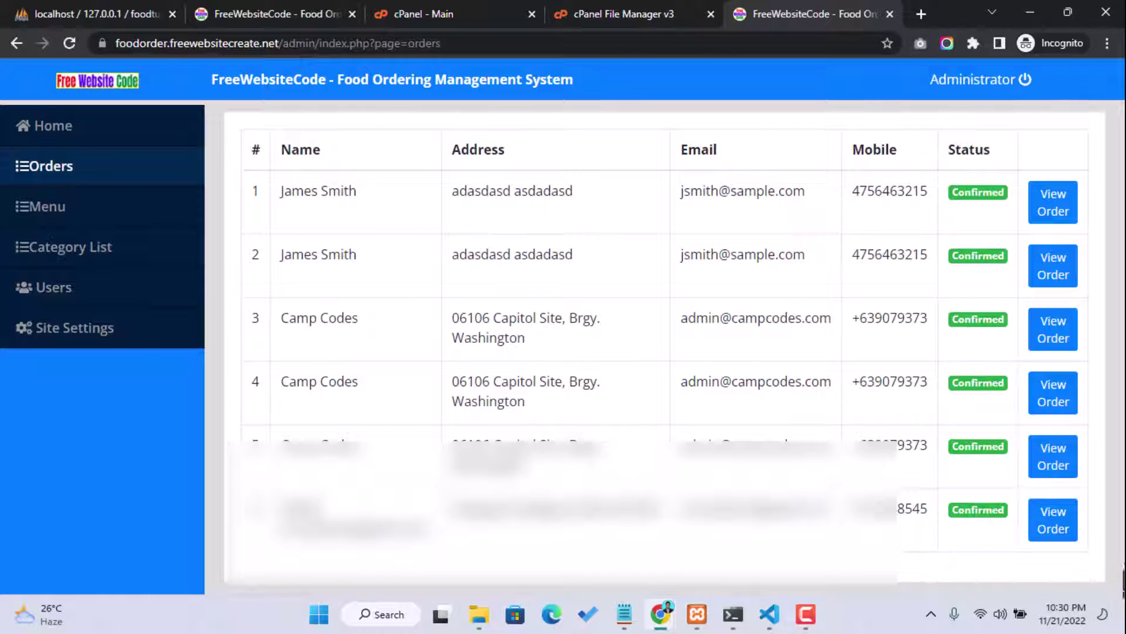
pyautogui.click(1032, 513)
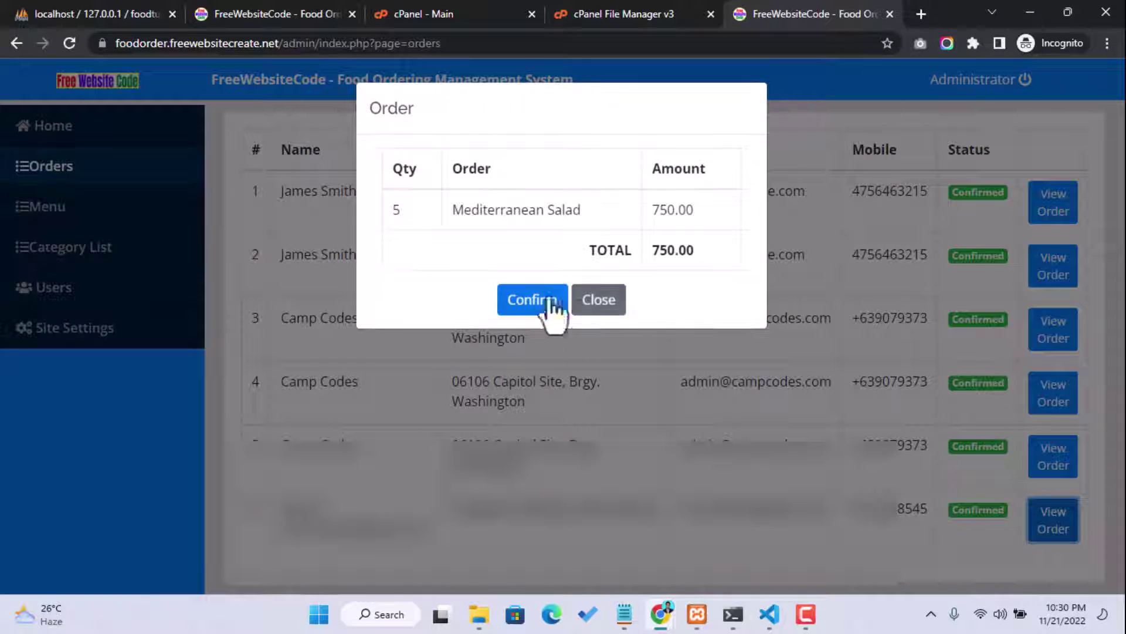
pyautogui.click(829, 252)
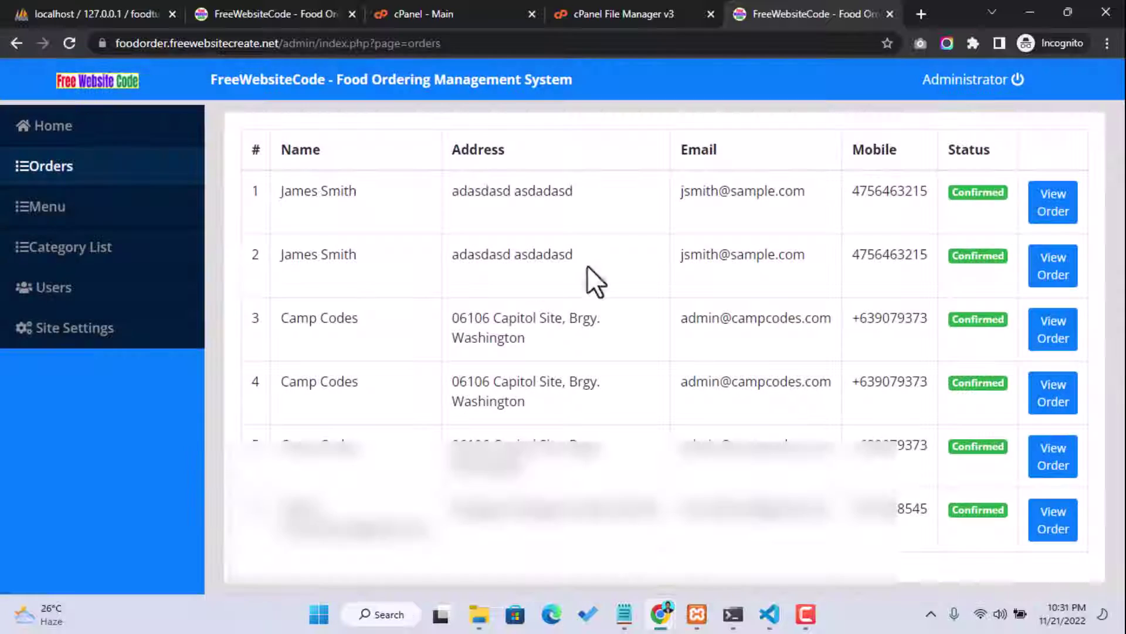
pyautogui.click(69, 220)
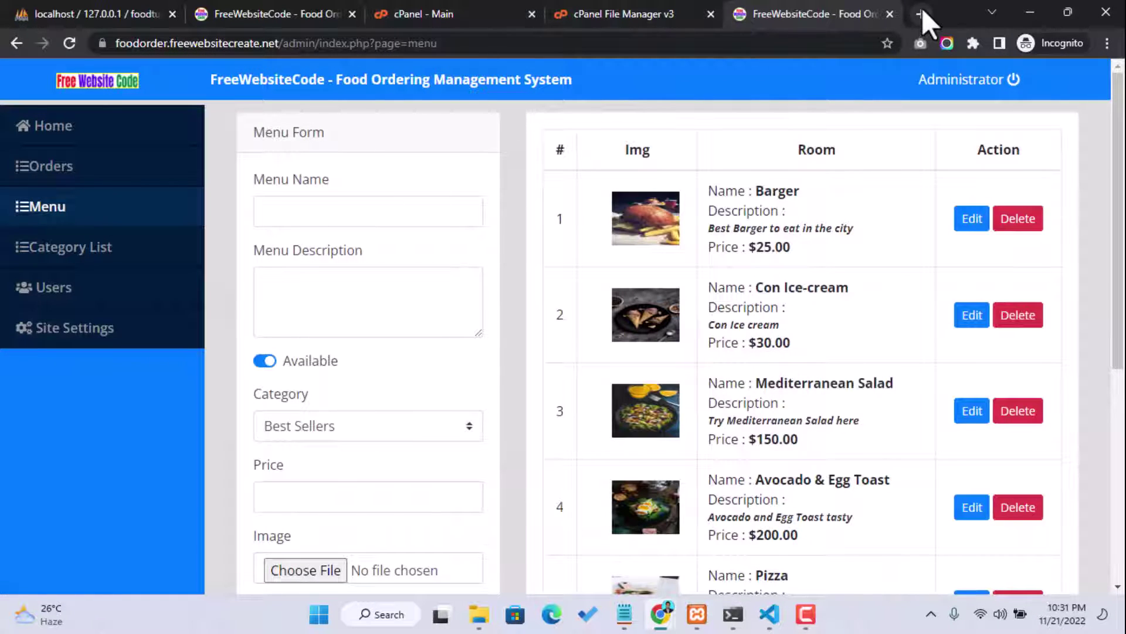
# Step: Preview the live storefront's food listings with prices in a separate tab
pyautogui.click(922, 14)
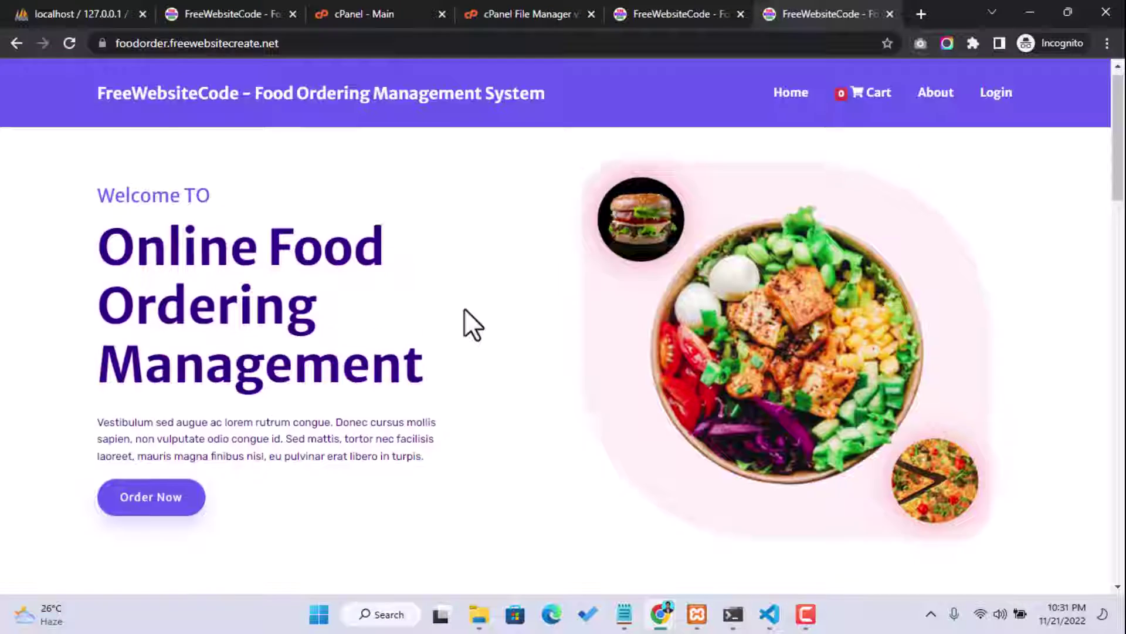
pyautogui.scroll(-5, 464, 309)
pyautogui.scroll(-1, 463, 309)
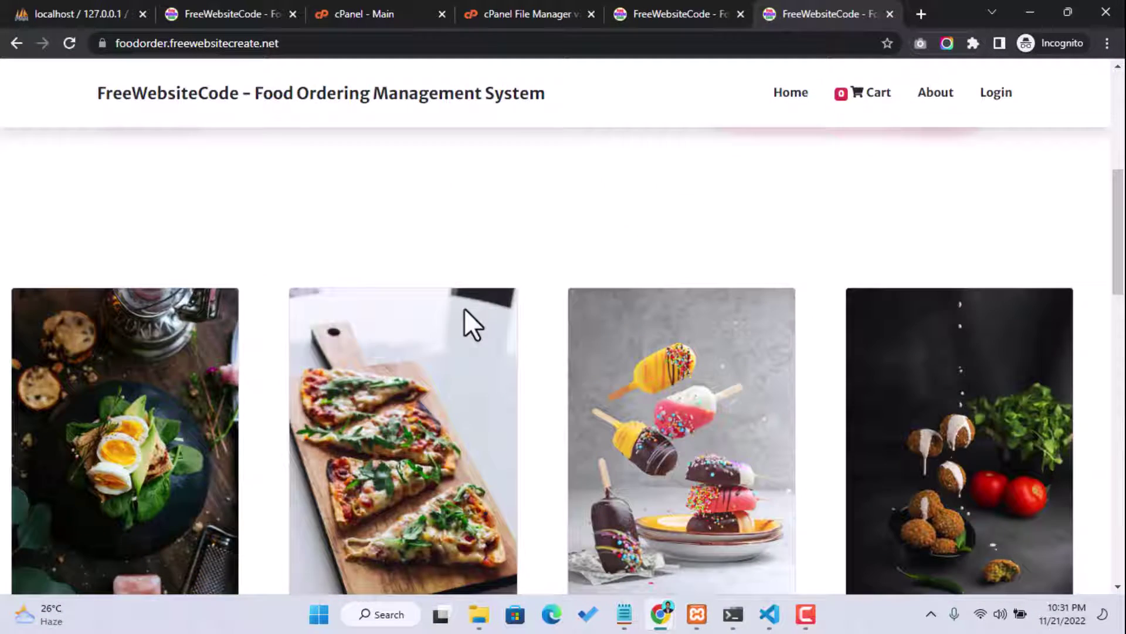
pyautogui.scroll(-9, 465, 322)
pyautogui.scroll(-5, 465, 322)
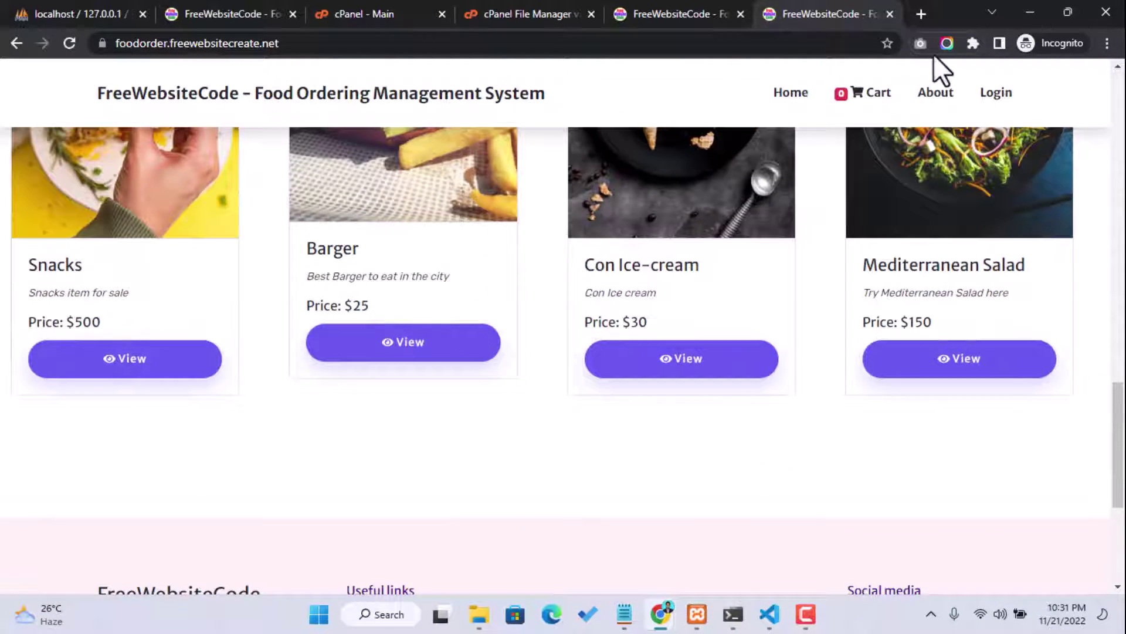
pyautogui.click(920, 13)
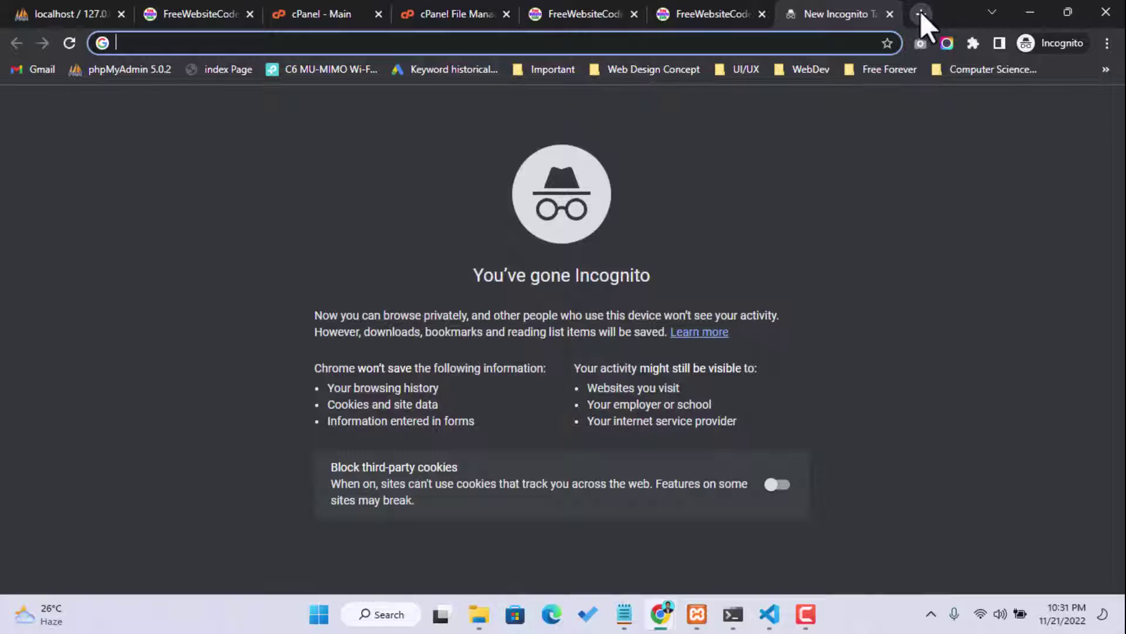
# Step: Load service.freewebsitecode.com and browse its core services, Our Works portfolio and Individual/Professional/Enterprise packages
pyautogui.write('ser')
pyautogui.press('Return')
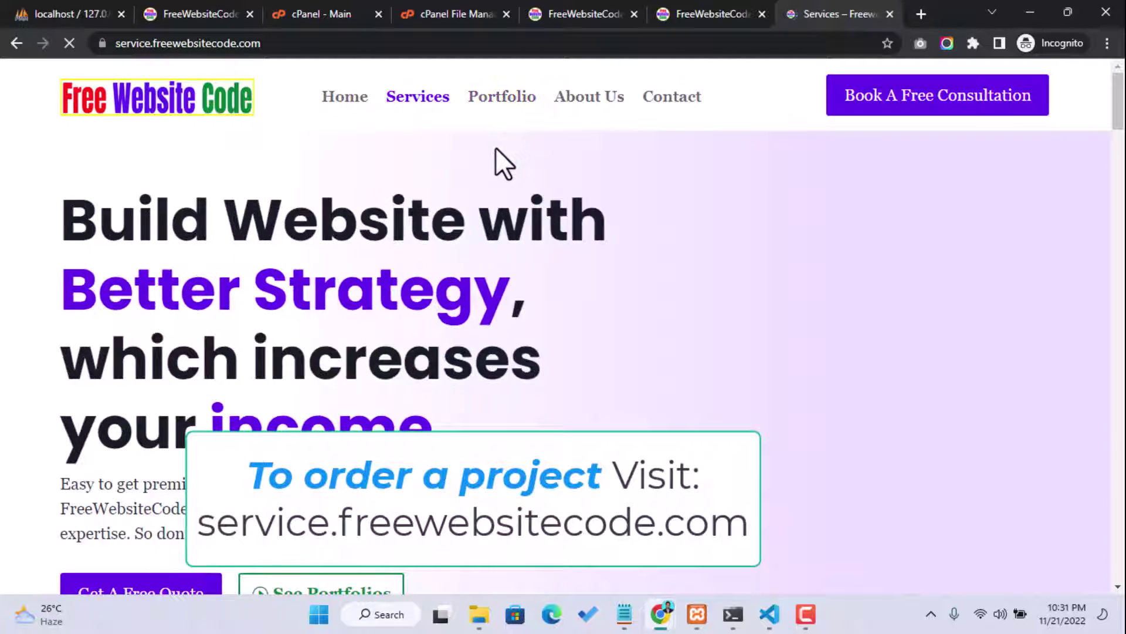
pyautogui.scroll(-3, 494, 176)
pyautogui.scroll(-10, 493, 181)
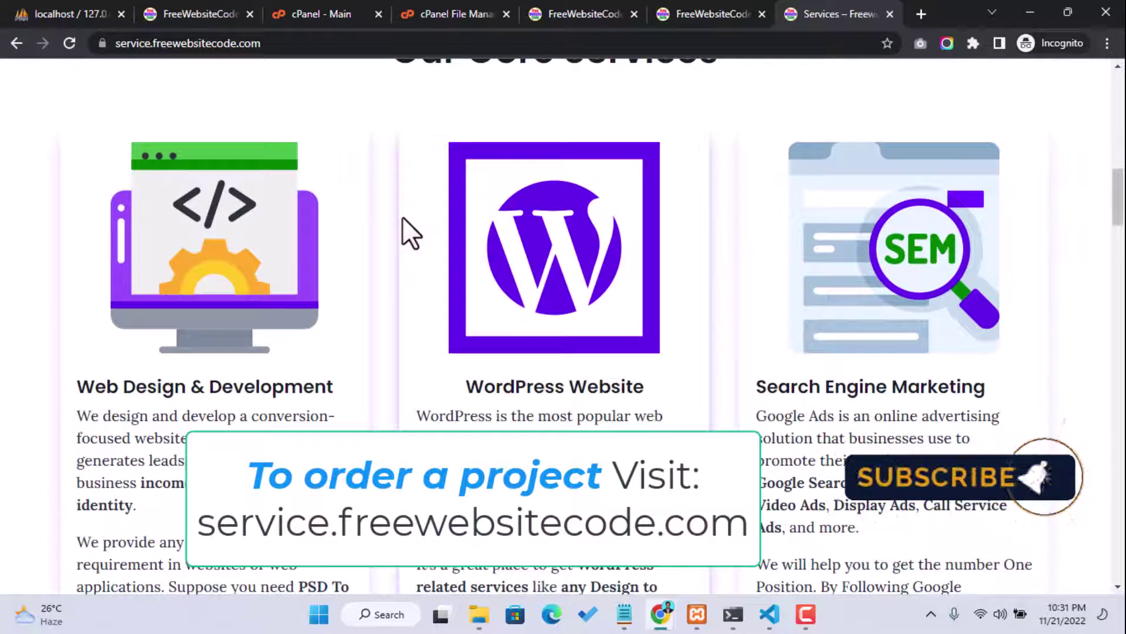
pyautogui.scroll(-3, 576, 266)
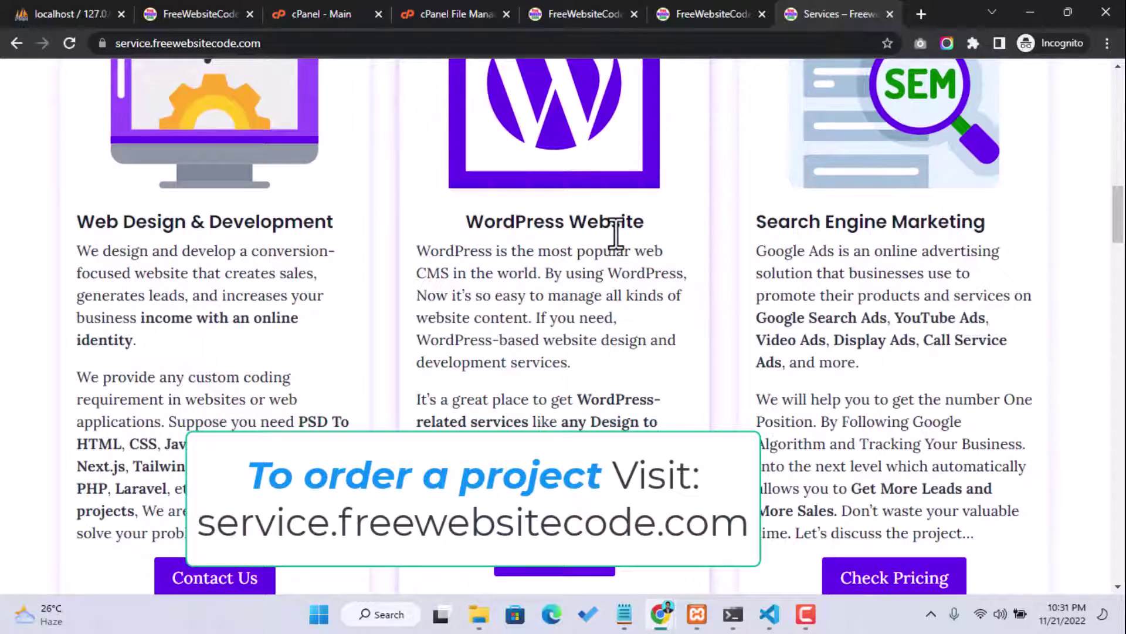
pyautogui.scroll(-5, 616, 234)
pyautogui.scroll(5, 616, 235)
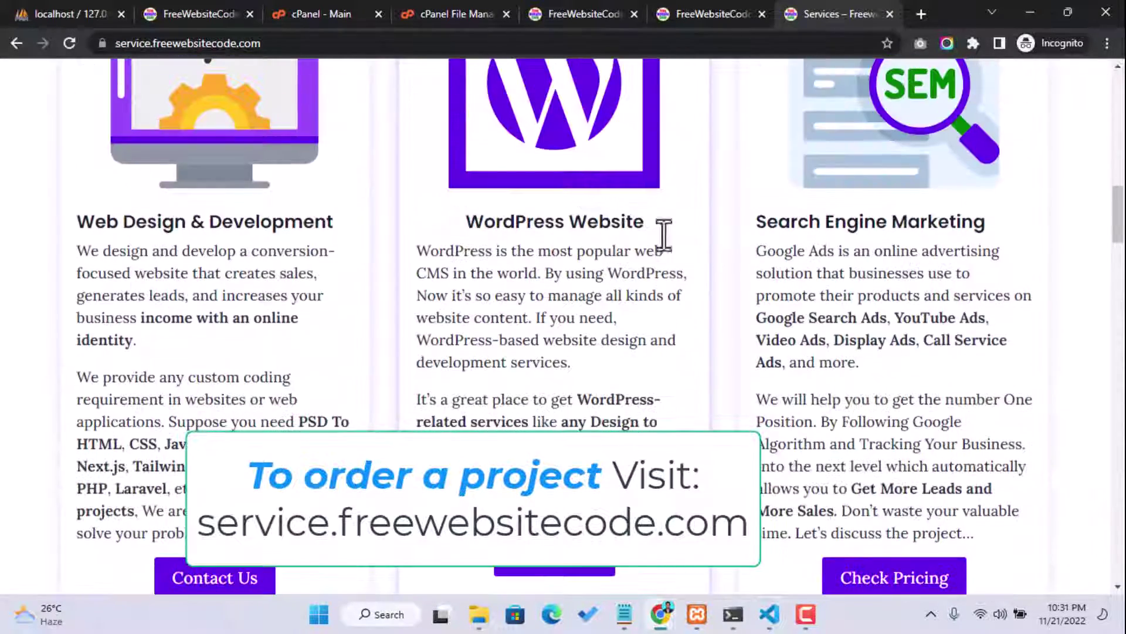
pyautogui.scroll(-20, 548, 267)
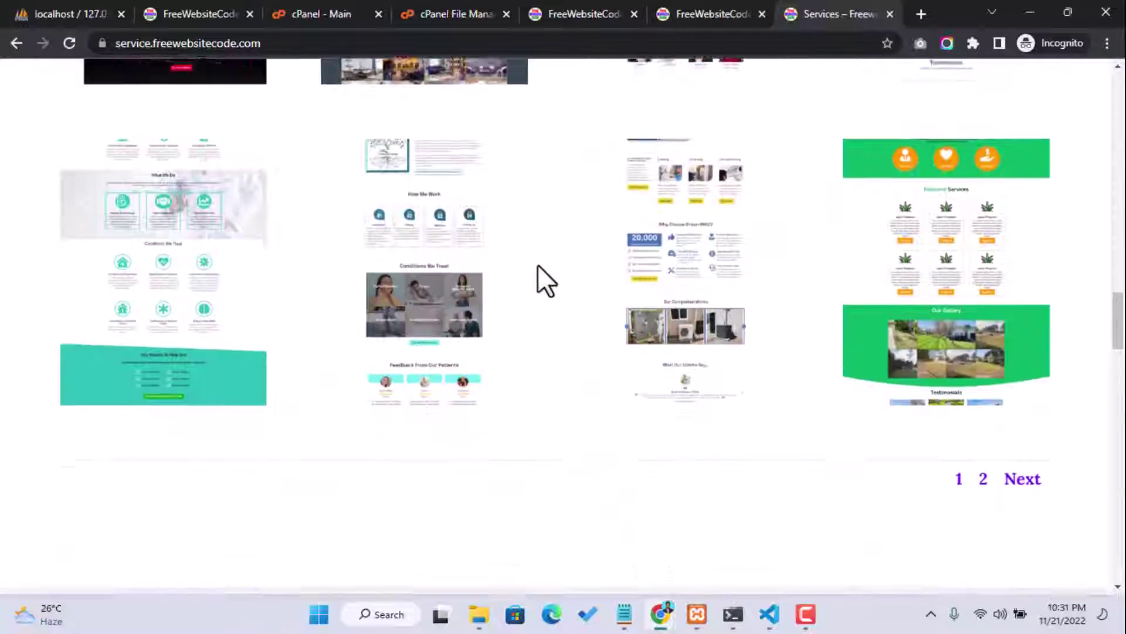
pyautogui.scroll(13, 517, 259)
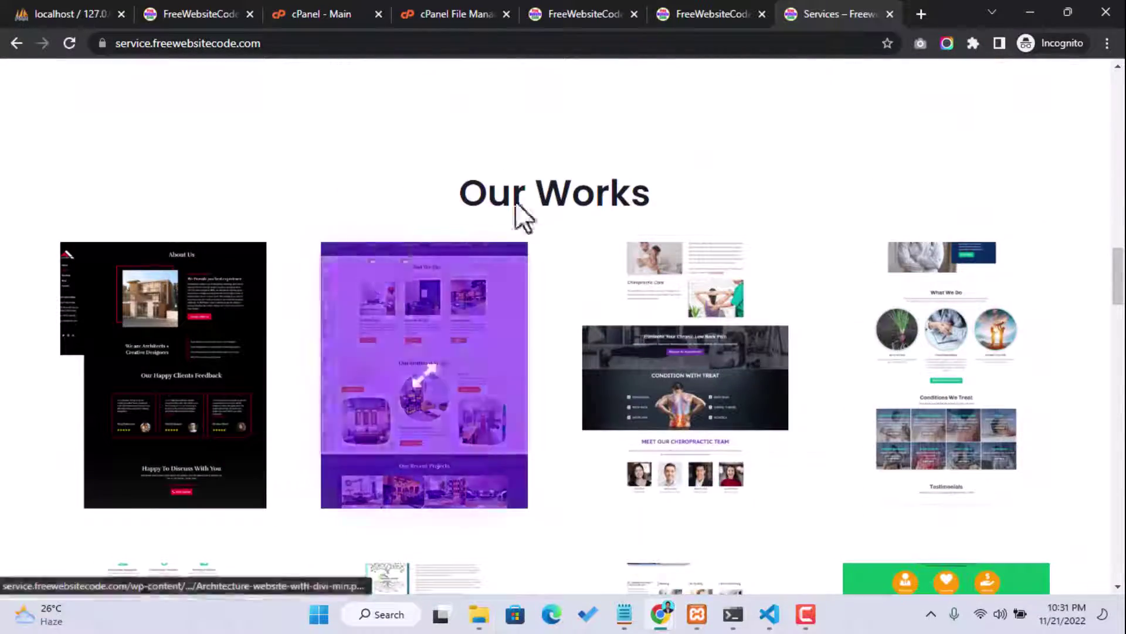
pyautogui.scroll(-6, 587, 199)
pyautogui.scroll(-16, 630, 186)
pyautogui.scroll(13, 630, 186)
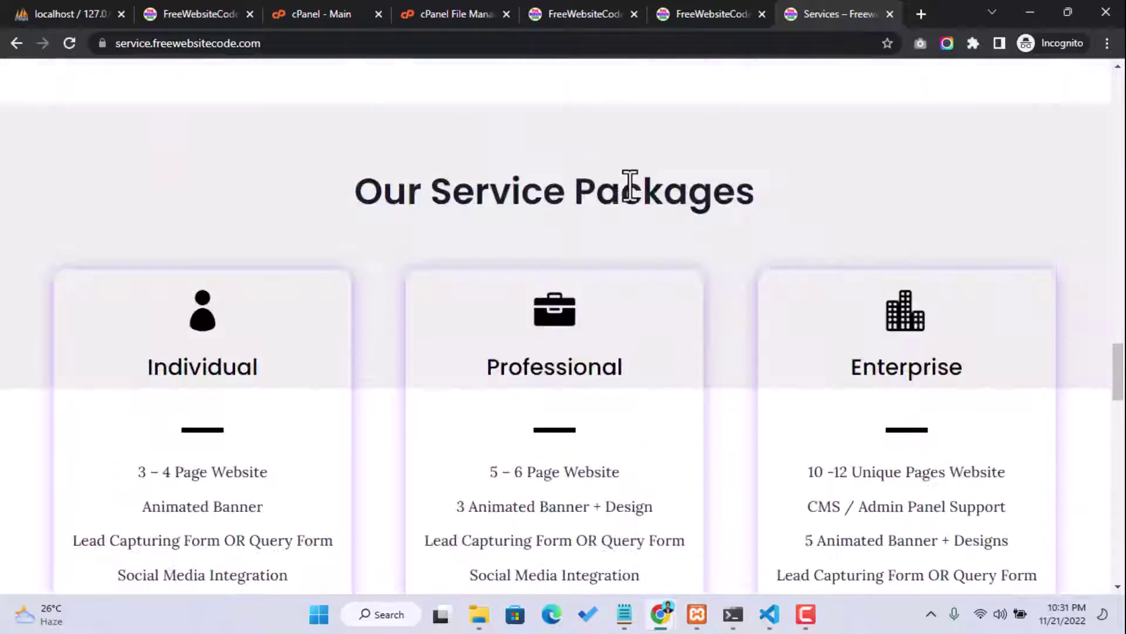
pyautogui.scroll(20, 629, 185)
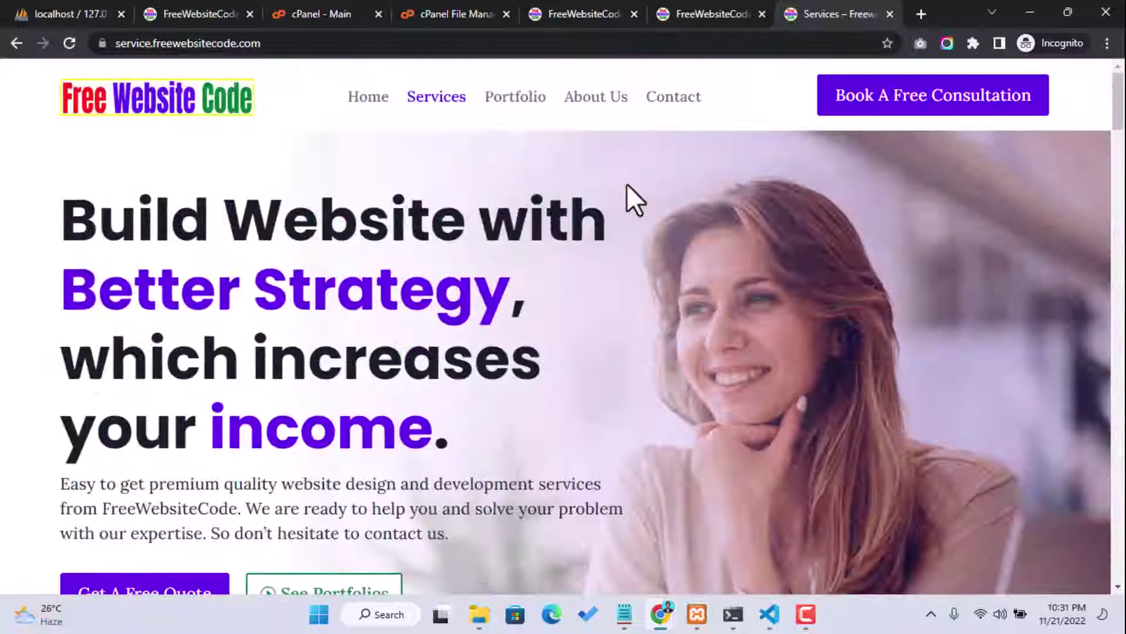